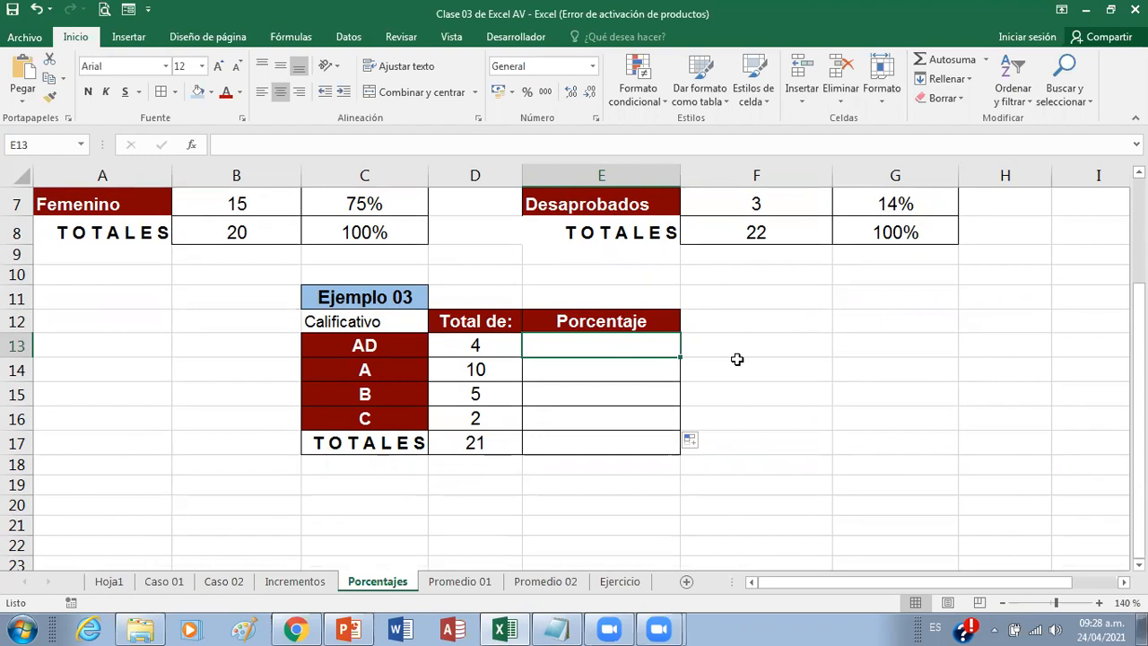
Step: Switch to Notepad, place its window just below the Ejemplo 03 table and make it taller
click(563, 627)
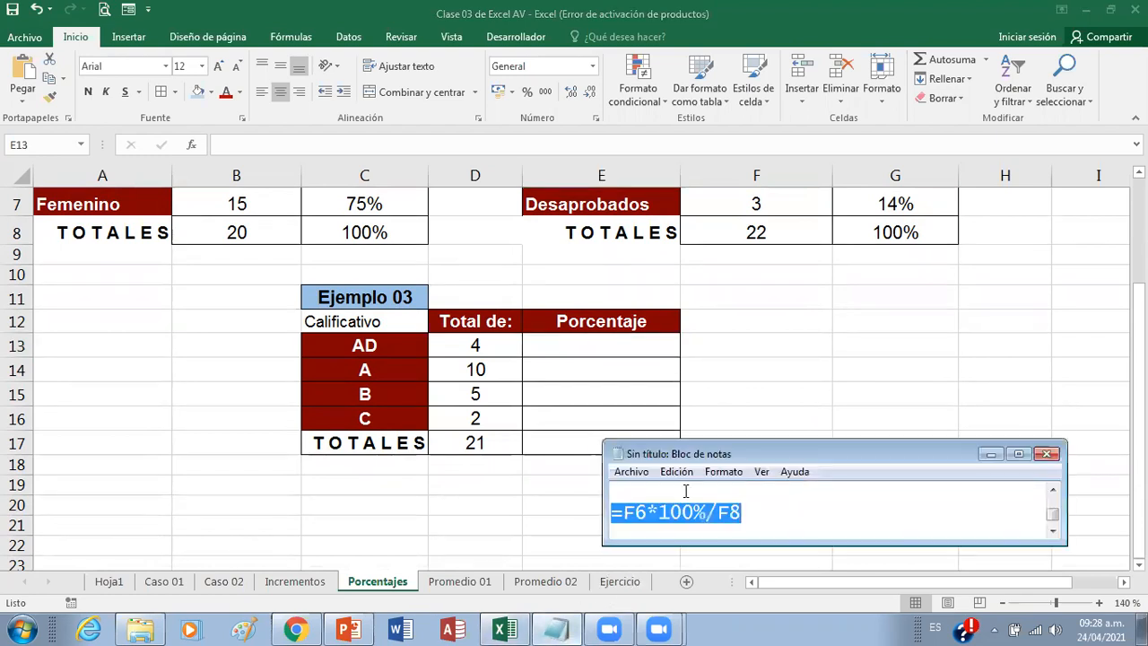
click(991, 454)
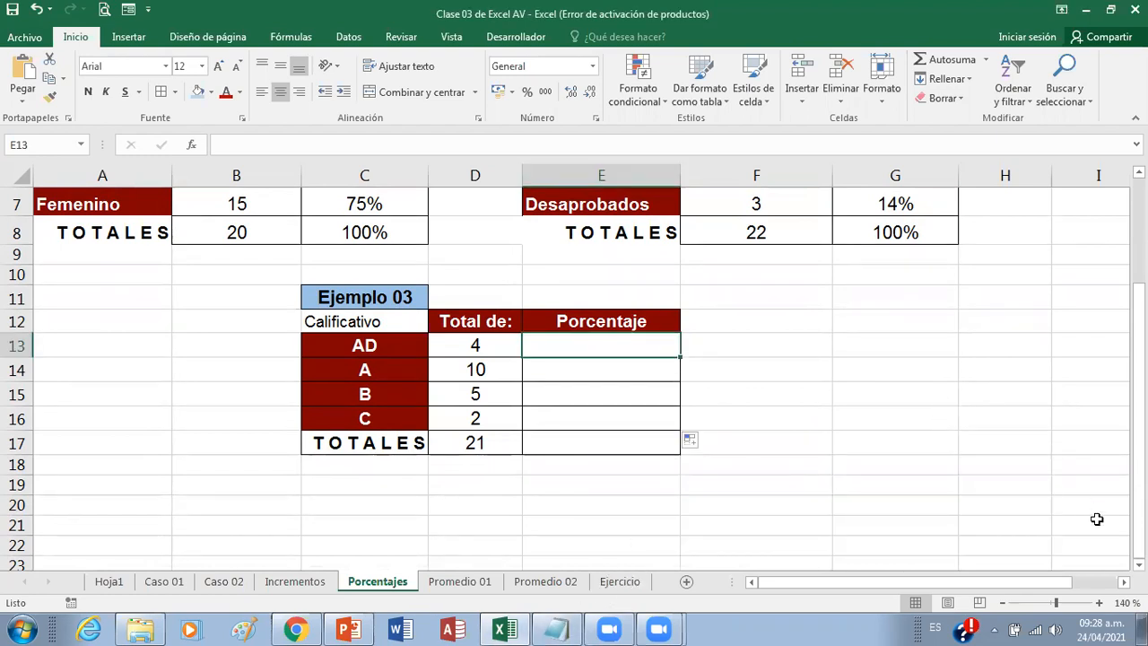
scroll(574, 377, down, 1)
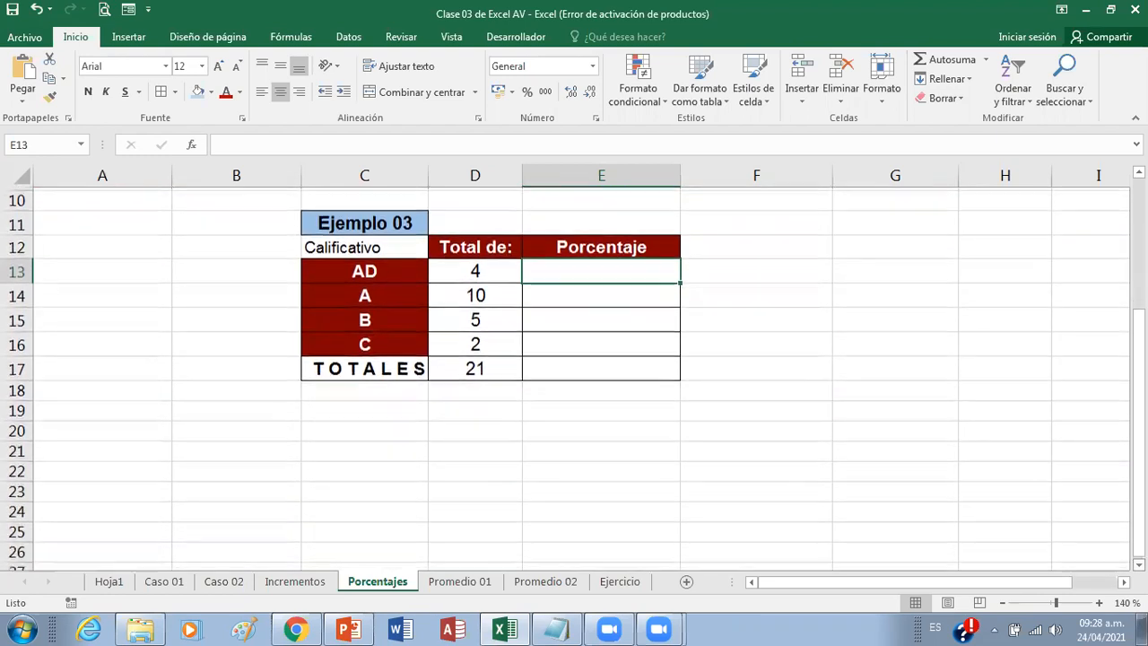
click(609, 628)
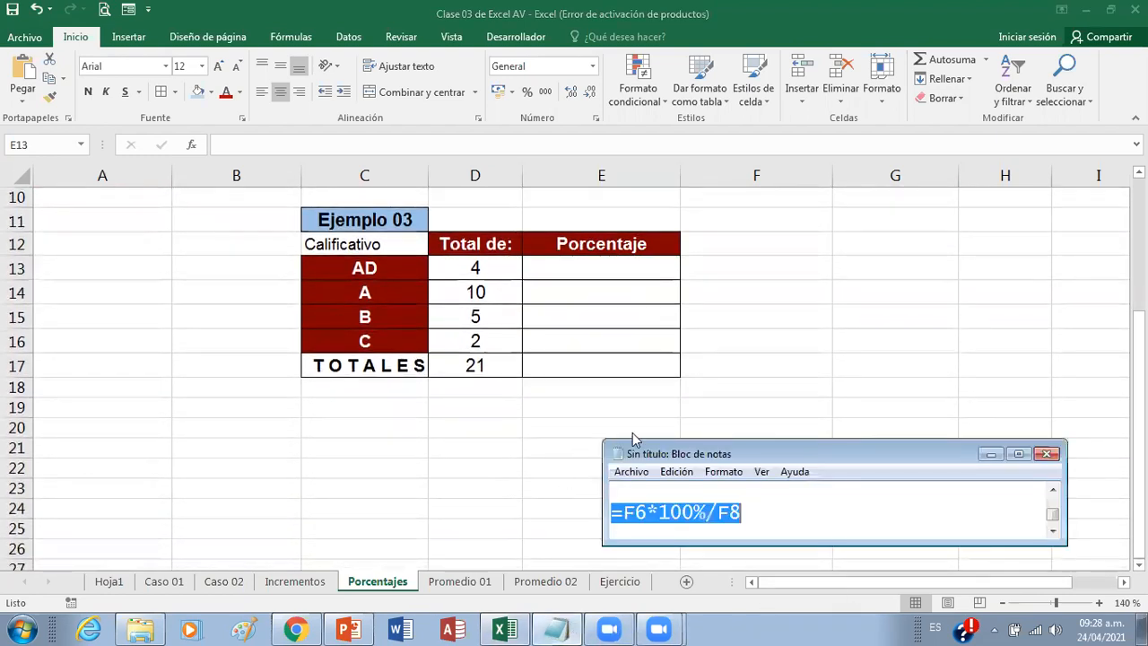
drag(667, 454, 368, 406)
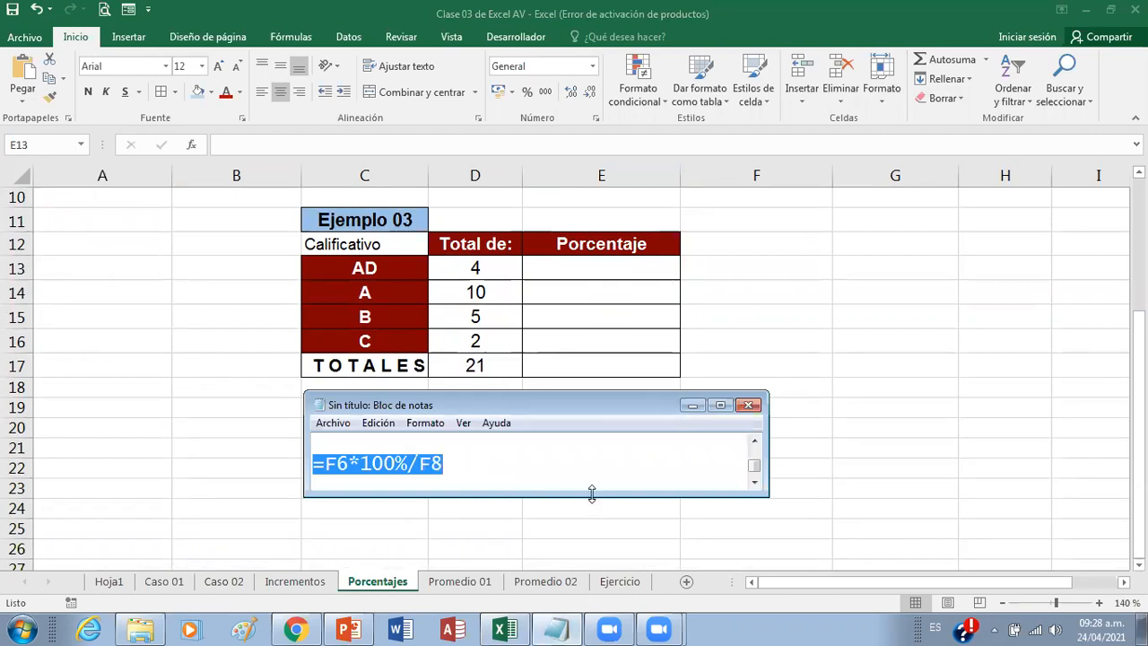
drag(592, 496, 590, 550)
Step: Replace the selected formula in the note with =D13*100%/D17 and add four line breaks after it
text(=)
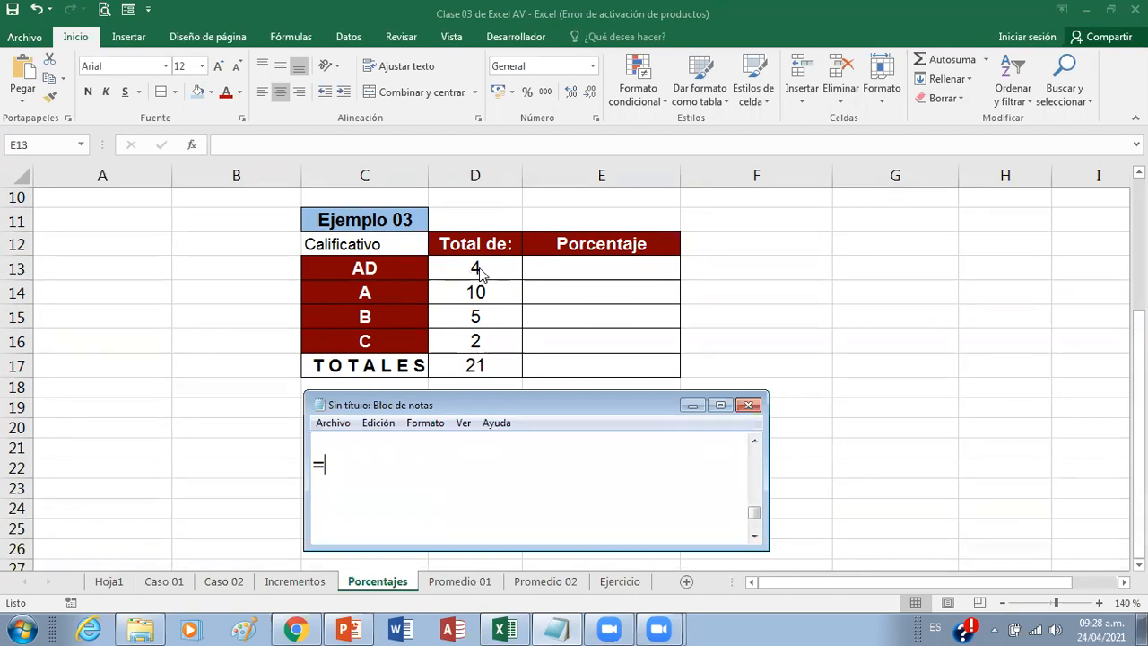
text(D13*100%)
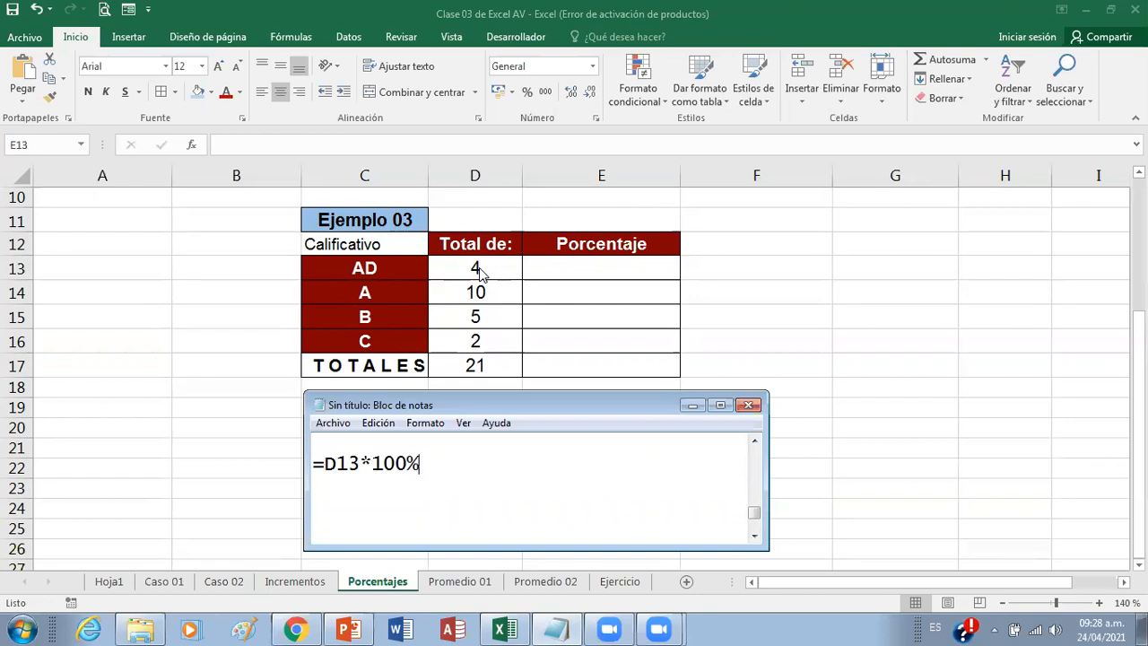
text(/D17)
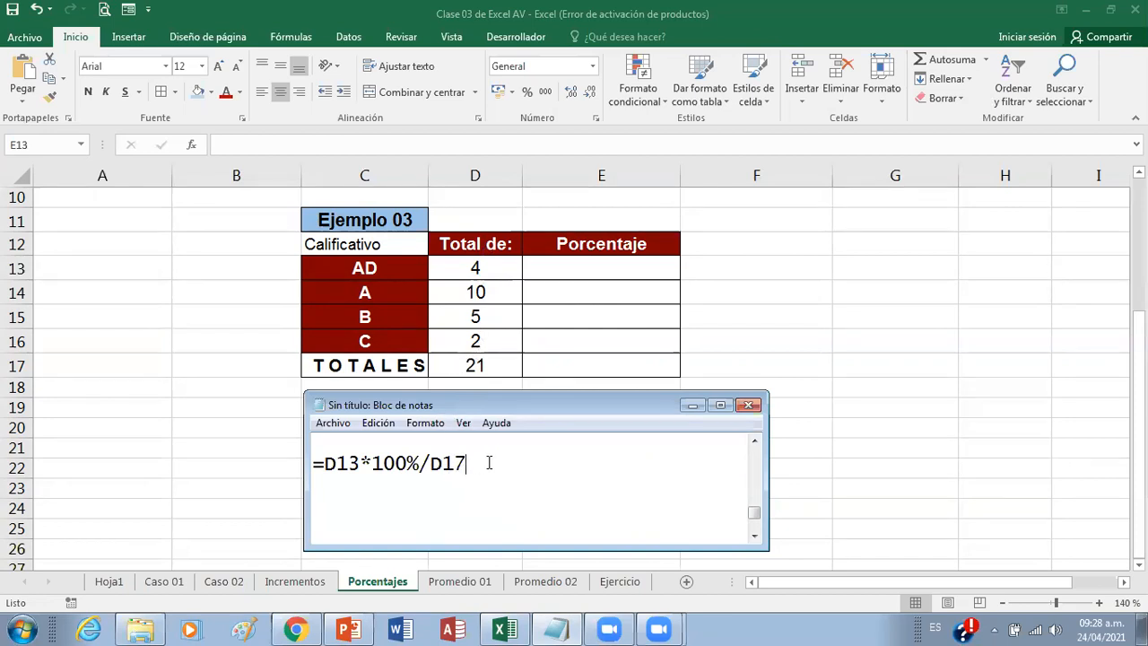
key(Return)
key(Return)
key(Return)
key(Return)
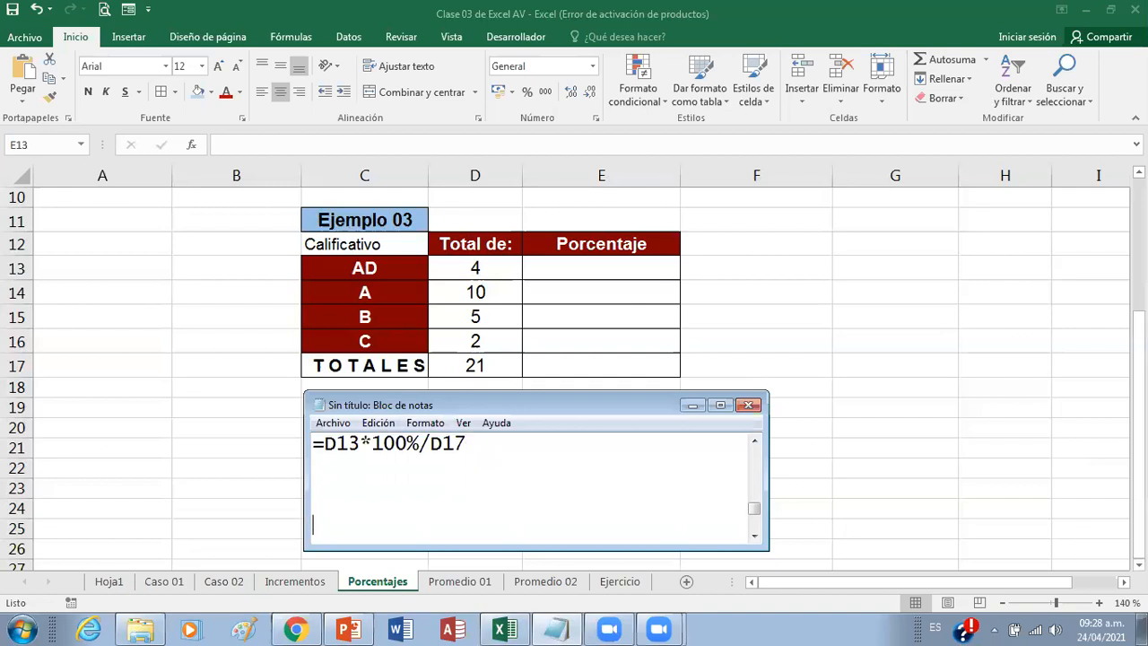
Step: Copy the note's formula =D13*100%/D17 into cell E13 in Excel and format the cell as a percentage
double_click(483, 448)
key(ctrl+c)
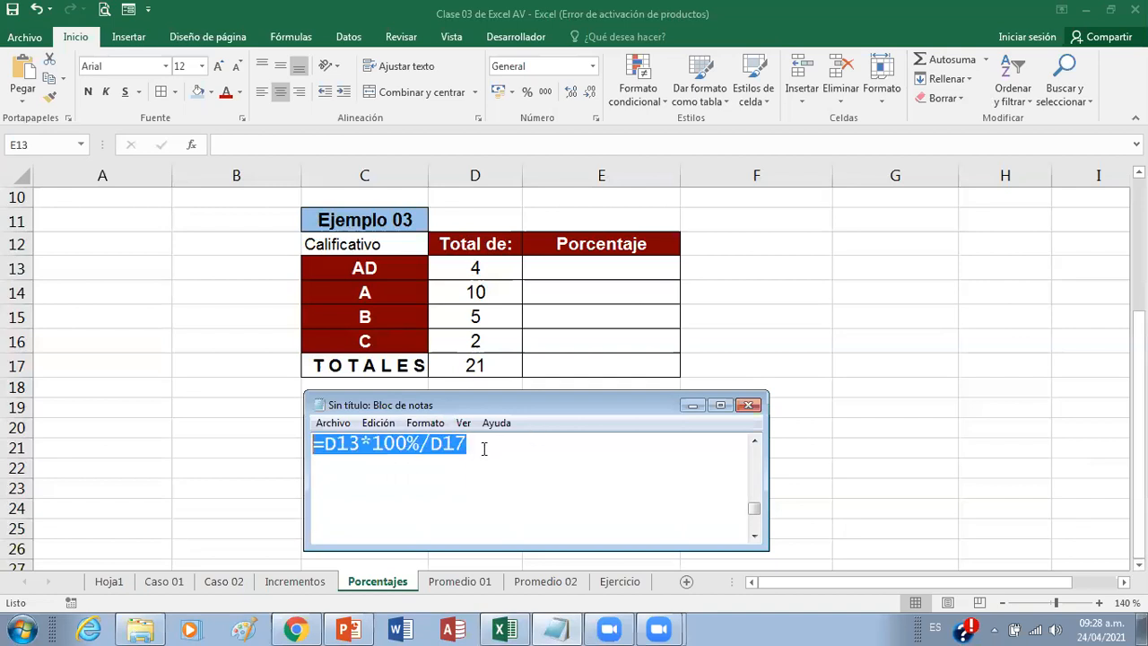
click(596, 281)
double_click(596, 281)
key(ctrl+v)
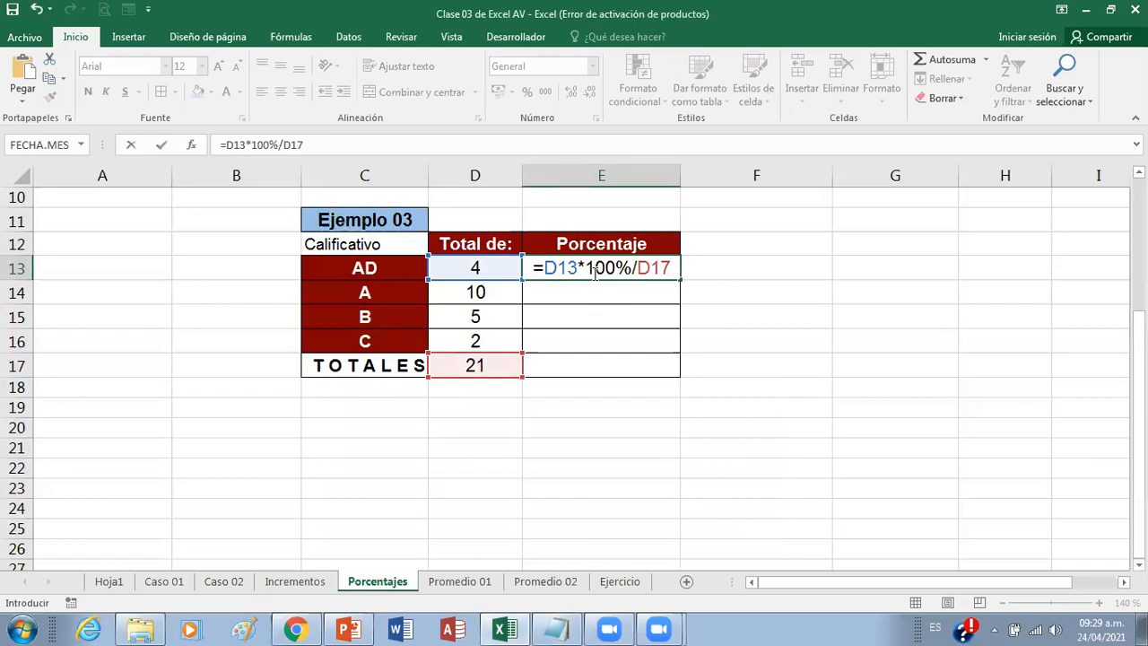
key(Return)
click(592, 272)
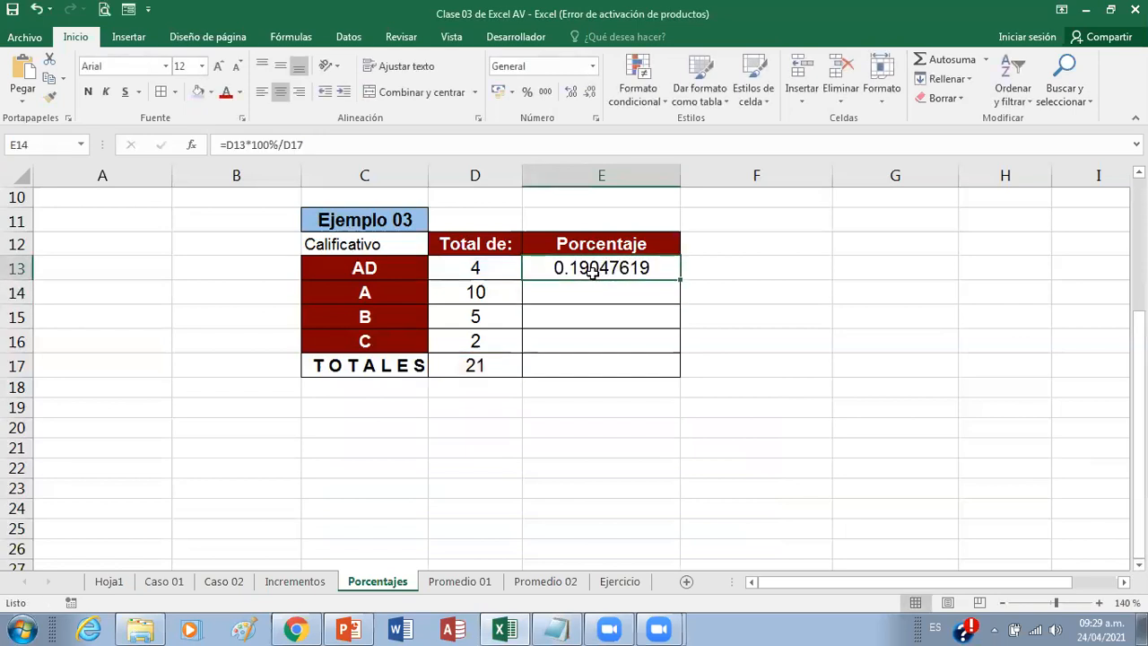
click(528, 91)
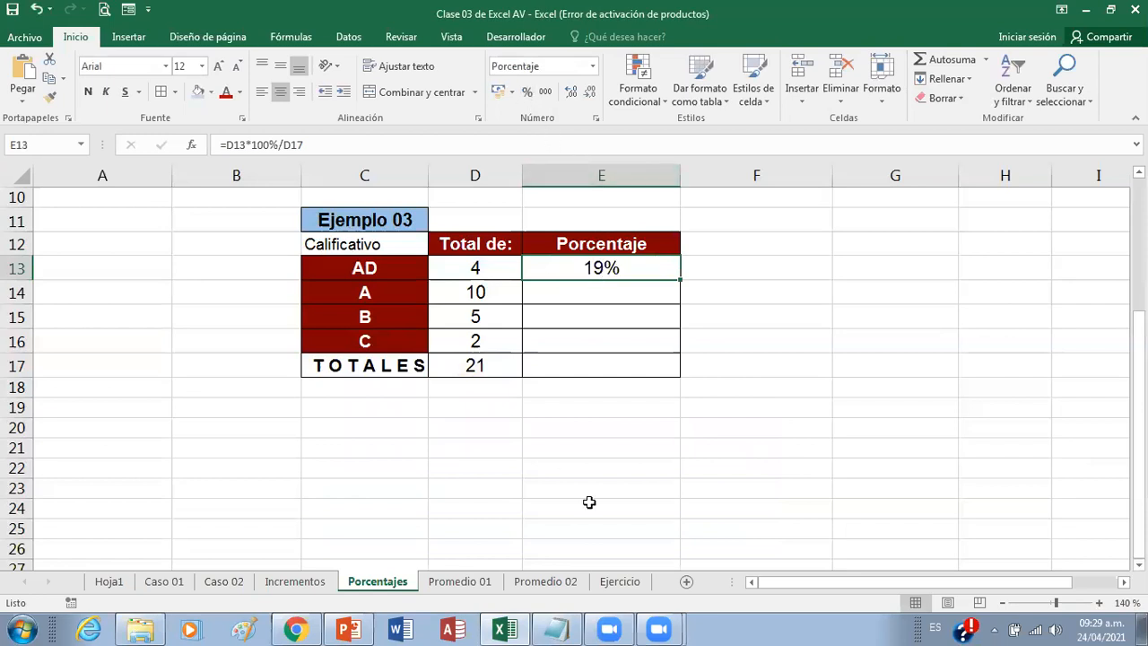
Step: Fill the AD percentage formula from E13 down through E16
click(560, 628)
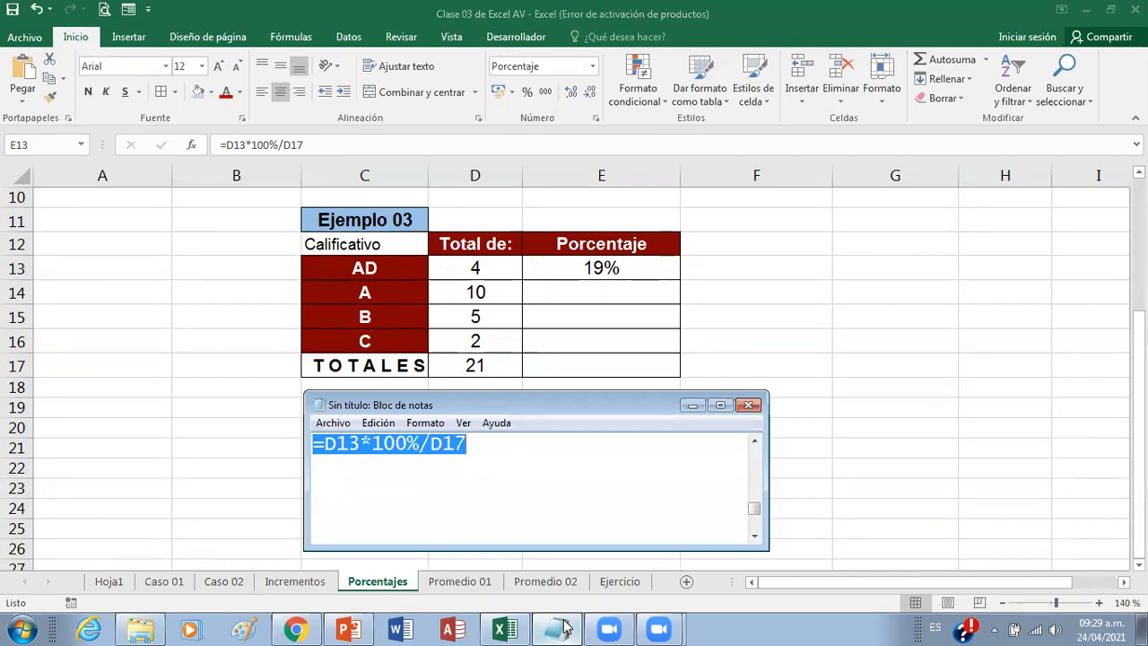
key(alt+Tab)
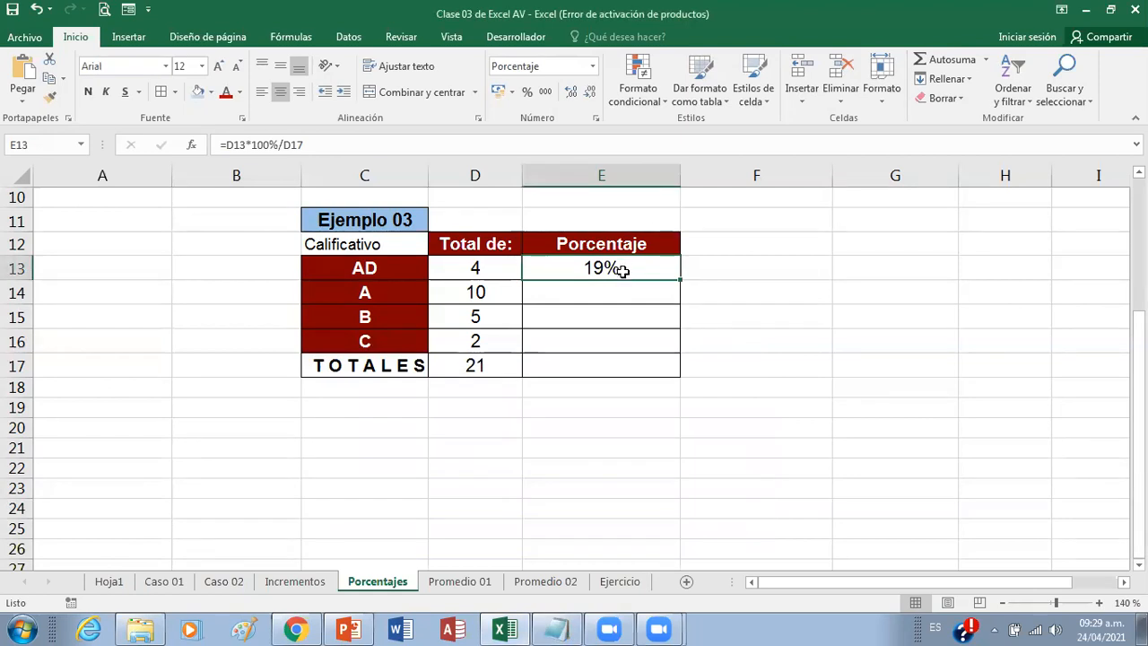
drag(680, 280, 677, 352)
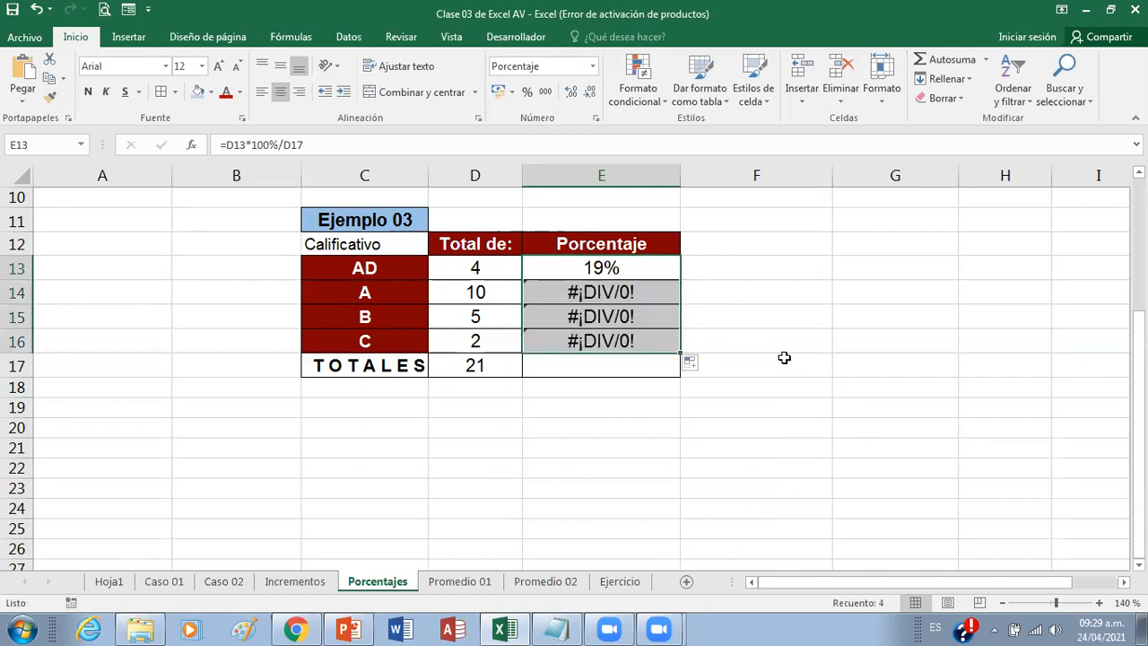
Step: Switch to Notepad, begin a second formula with =D14 below the first, and circle cell D14 on the sheet as an annotation
click(556, 628)
click(513, 457)
key(Return)
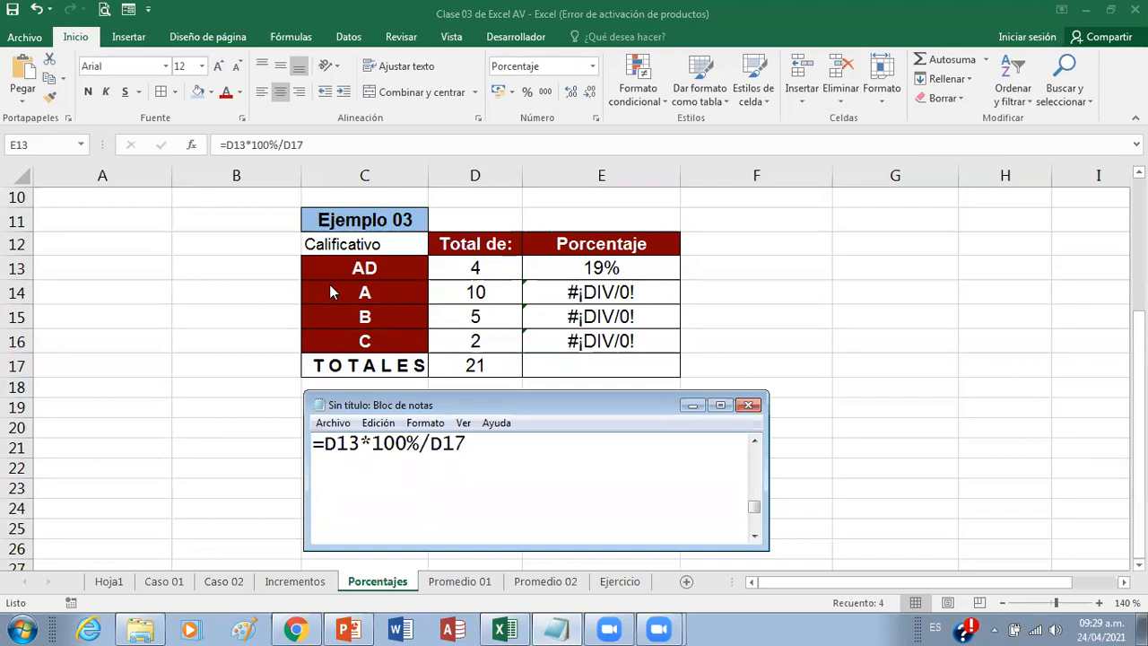
text(?)
key(BackSpace)
text(=D14)
click(467, 49)
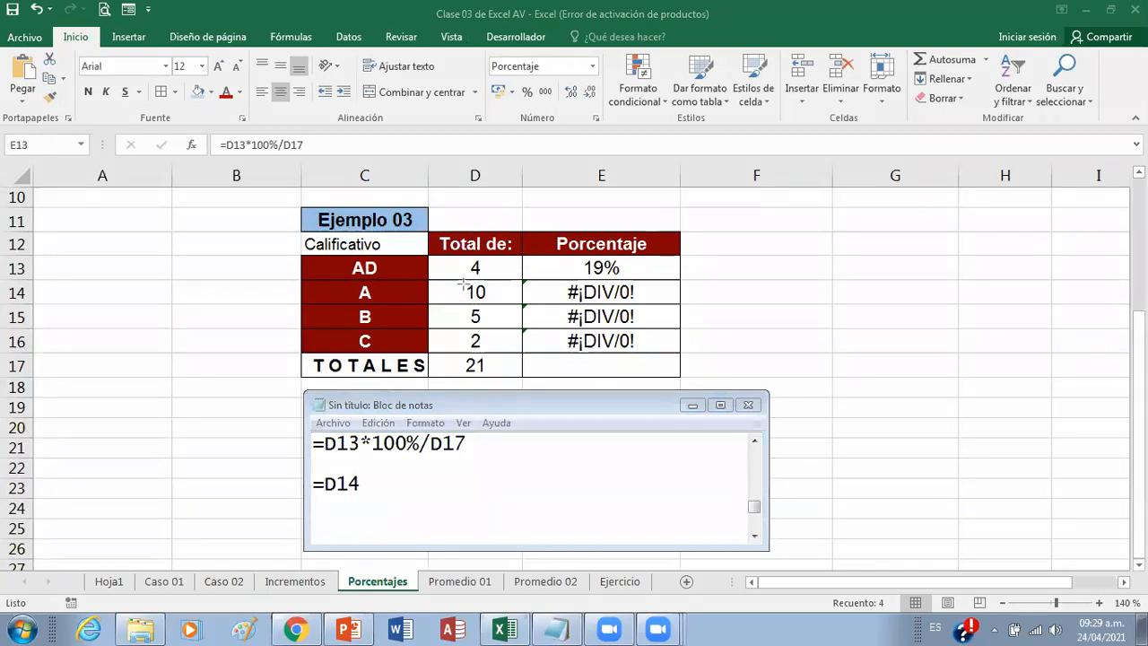
drag(464, 287, 496, 305)
Step: Complete the second formula in the note as =D14*100%/D18
click(381, 492)
text(*100%)
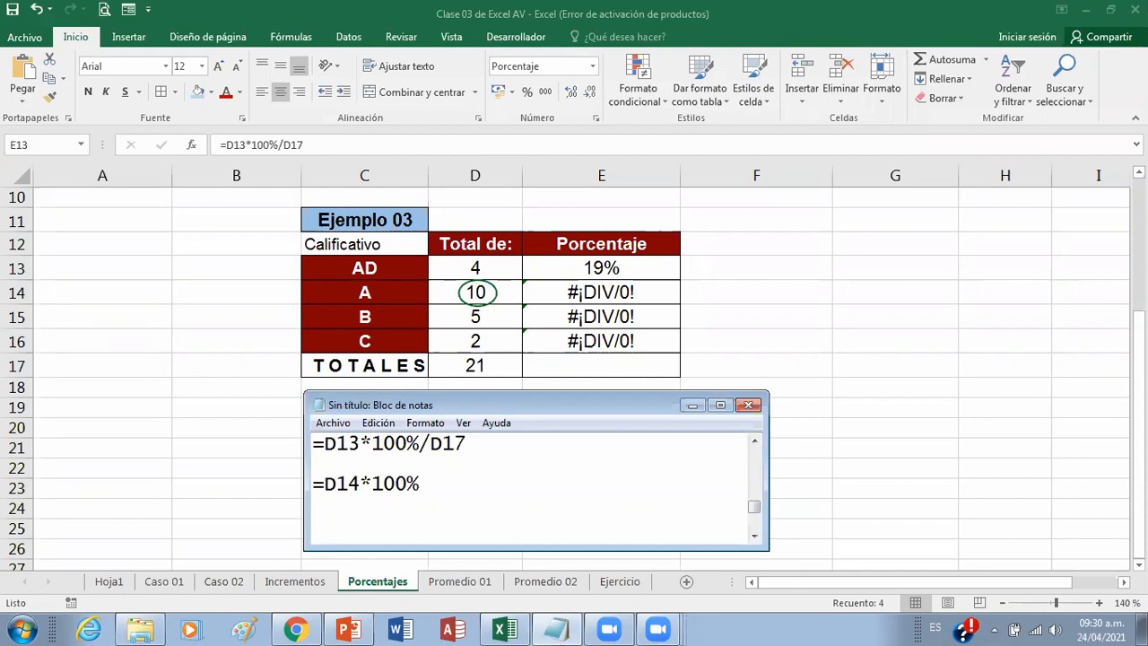
text(/)
text(D18)
Step: Move the Notepad window clear of row 18, circle the empty cell D18 and mark cells E14 to E16 with crosses
drag(520, 406, 516, 461)
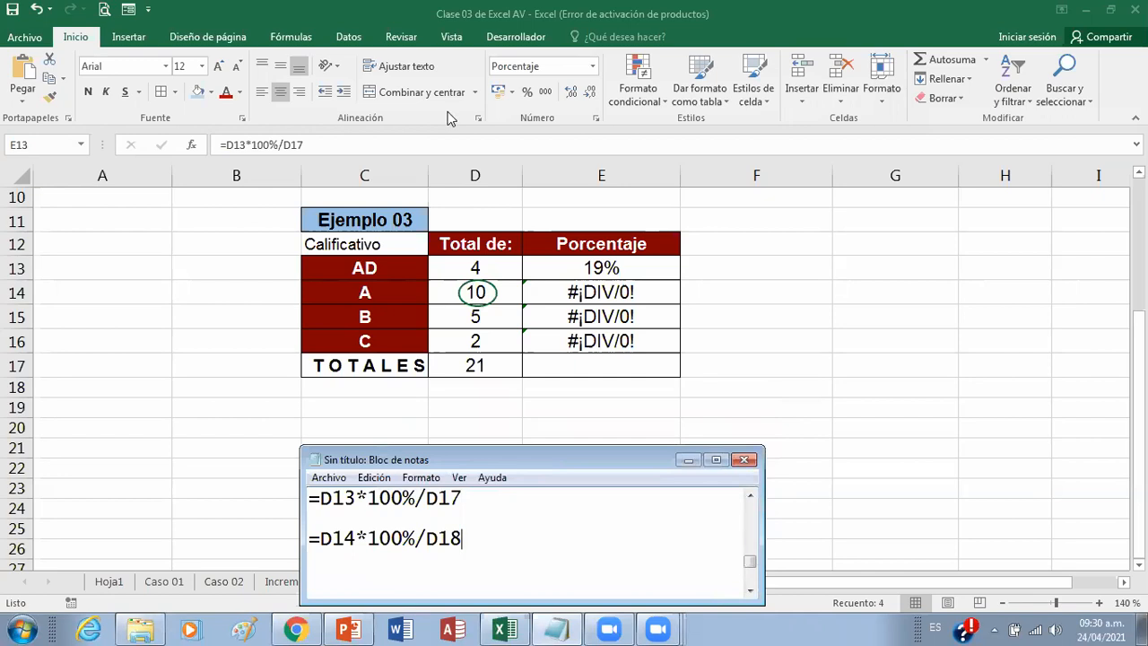
drag(430, 379, 521, 398)
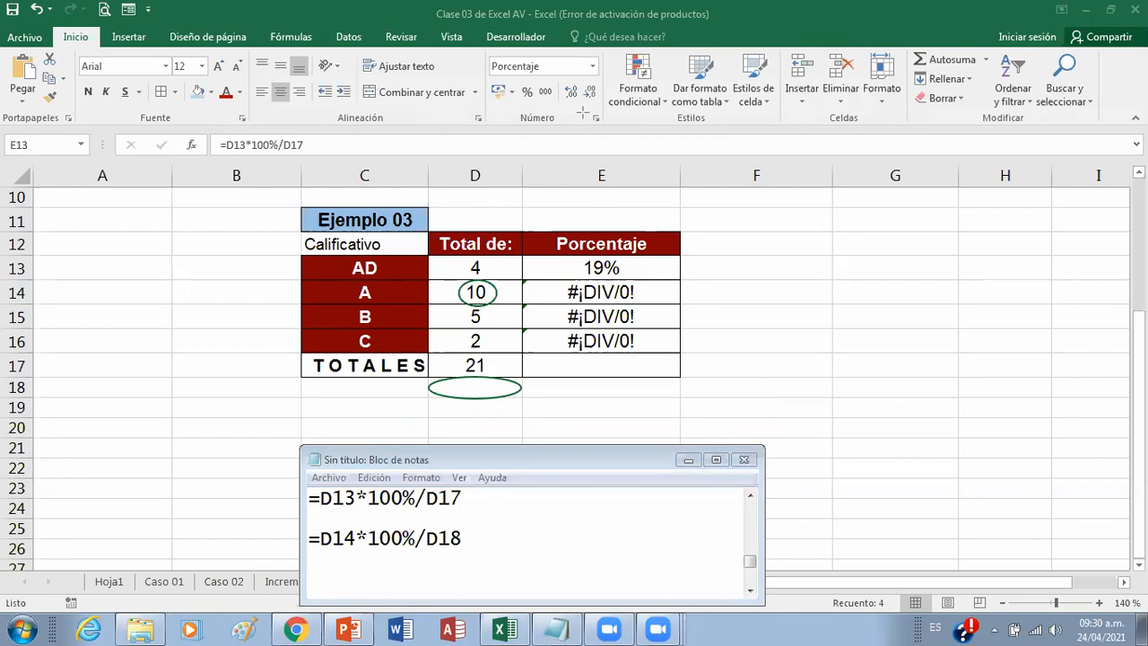
click(675, 296)
click(676, 321)
click(679, 341)
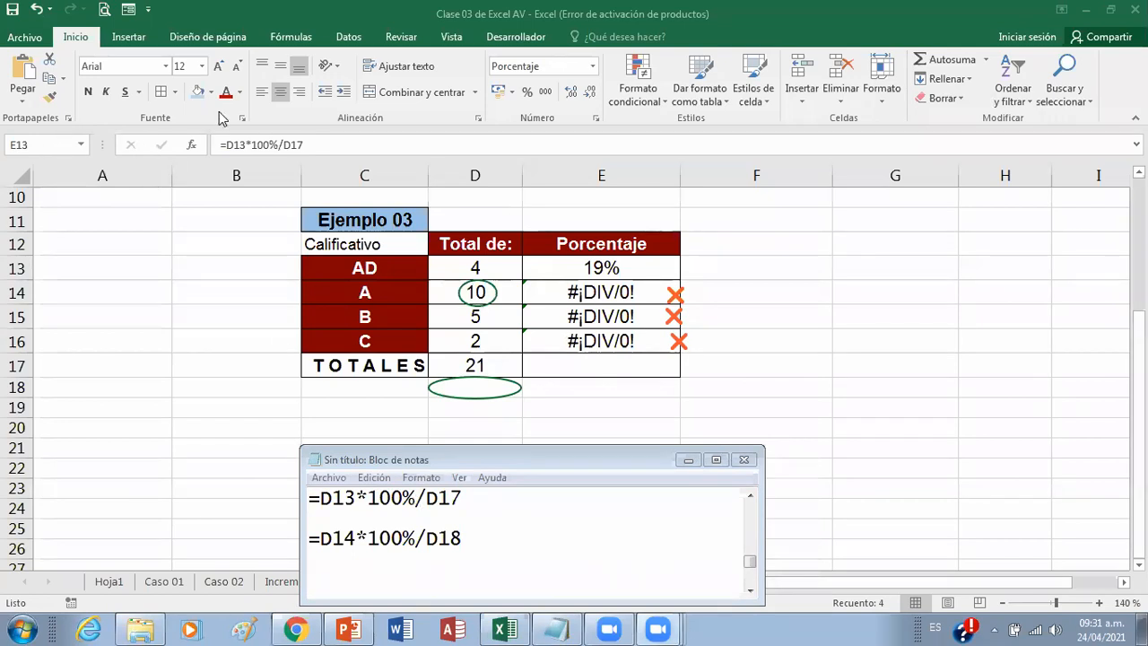
Step: Switch to Excel and inspect the copied percentage formulas in cells E14, E15 and E16
double_click(587, 292)
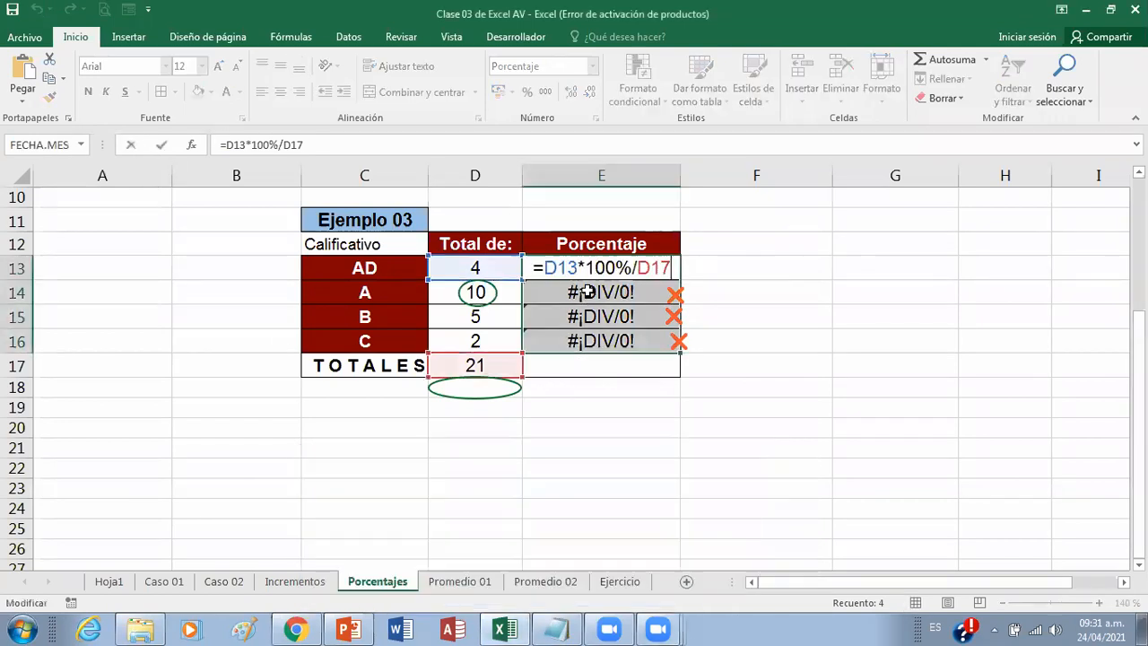
key(ctrl+Return)
click(588, 292)
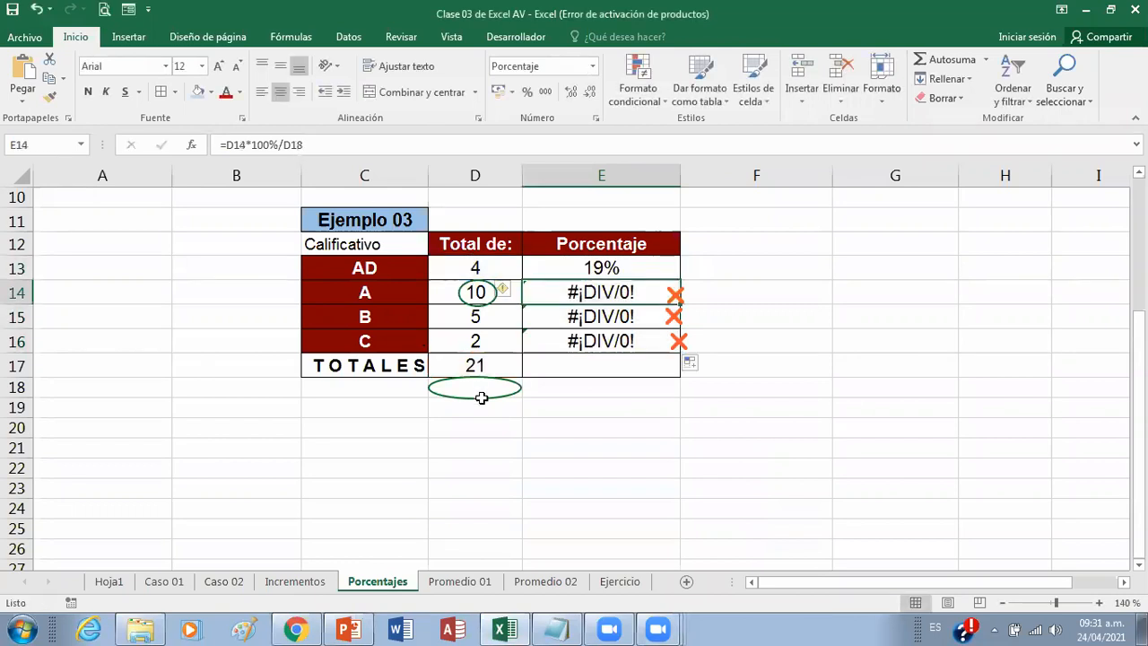
click(574, 321)
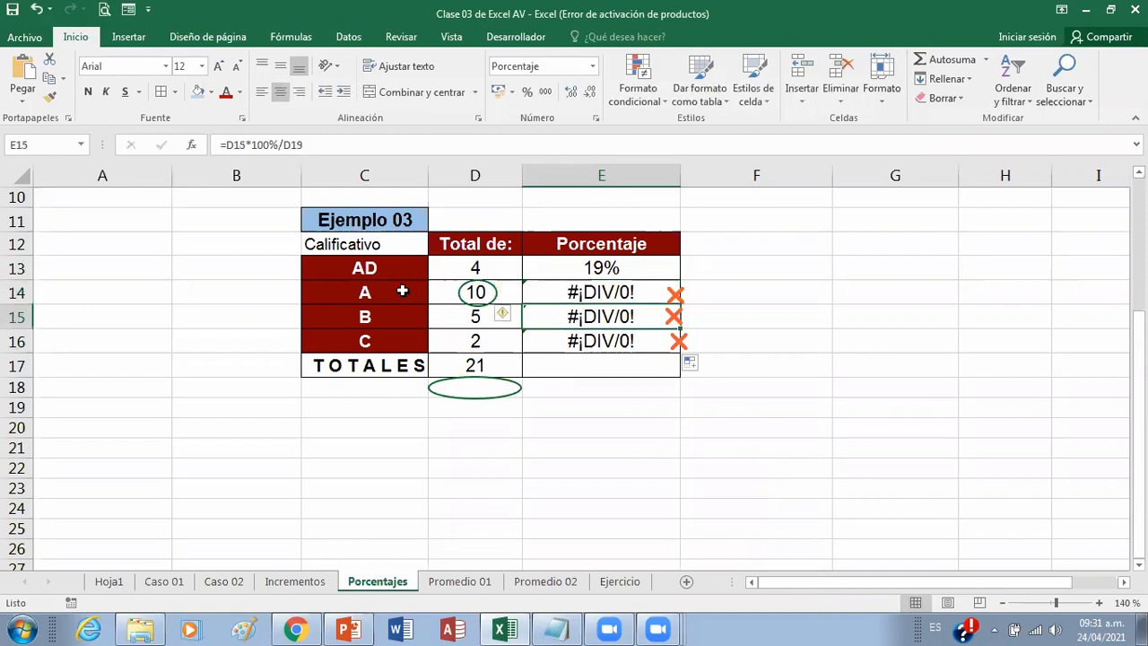
click(557, 342)
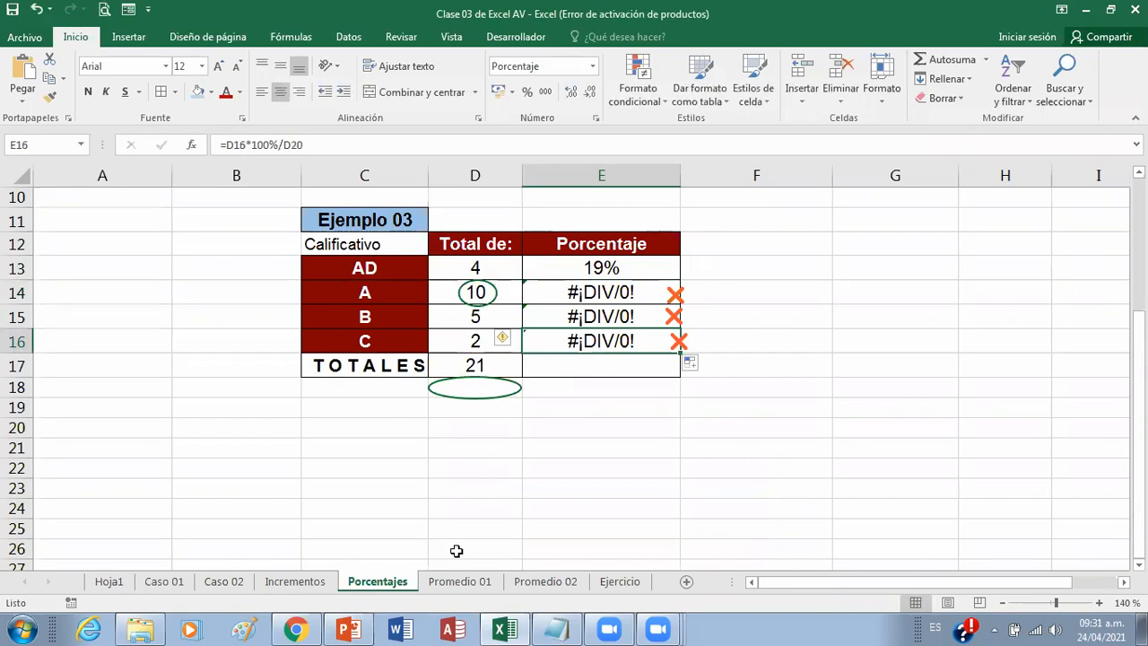
Step: Bring up Notepad and annotate its first formula with a circle around D17, a check mark above D13 and an arrow from D17
click(564, 628)
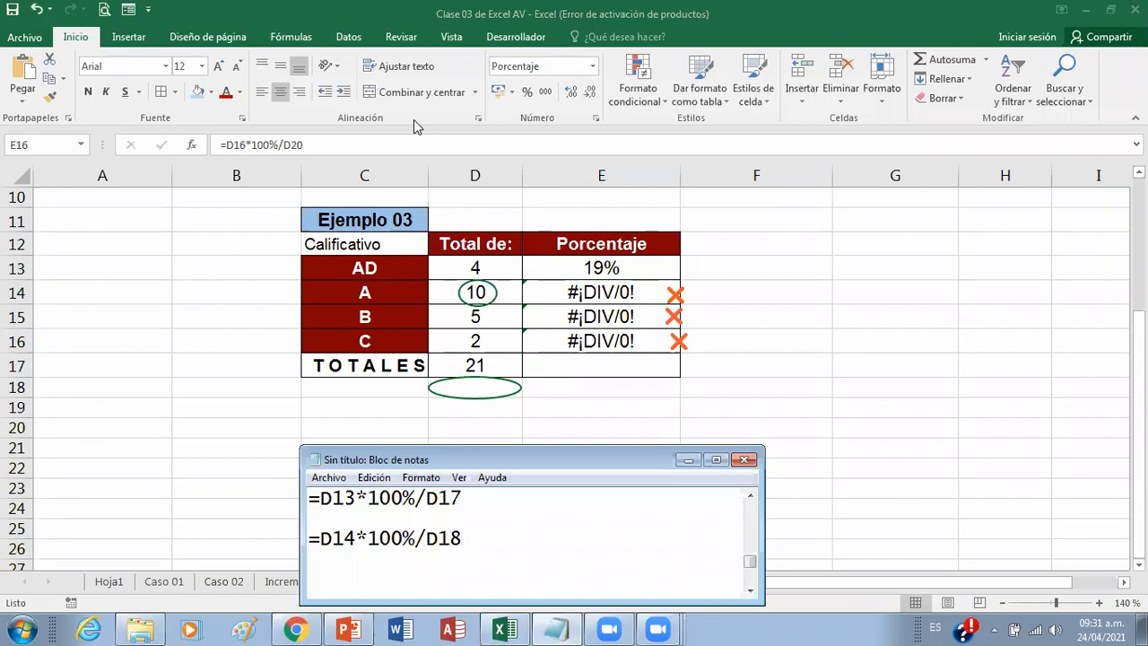
drag(421, 480, 472, 518)
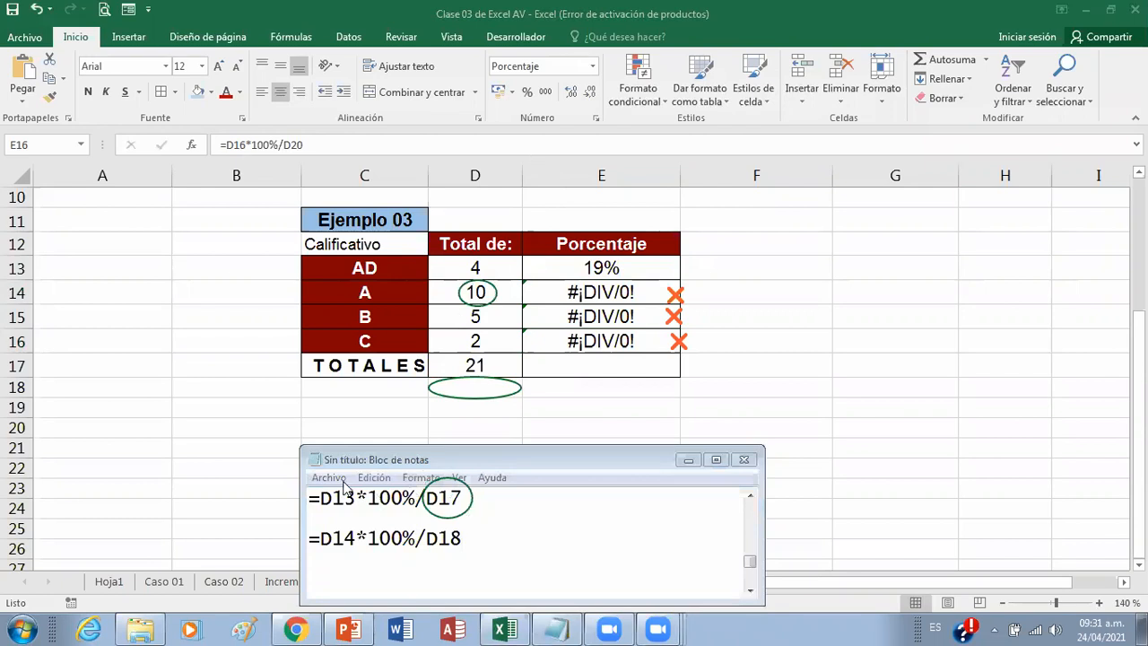
drag(328, 478, 347, 473)
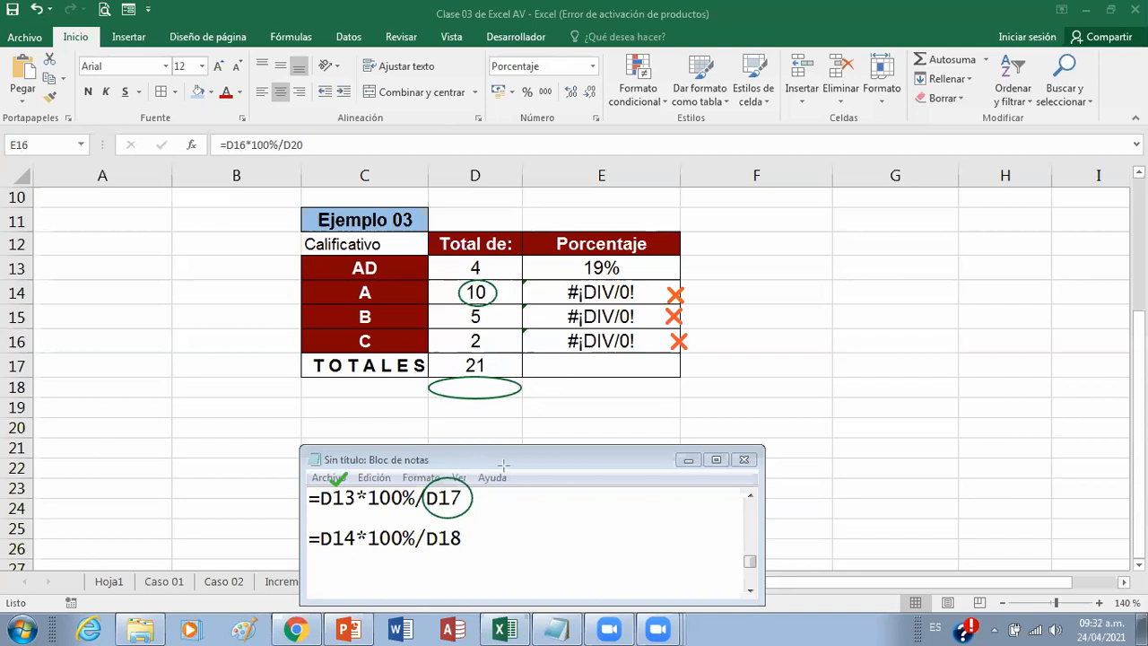
mouse_move(465, 501)
mouse_down()
mouse_move(718, 499)
mouse_move(874, 463)
mouse_move(895, 422)
mouse_move(883, 395)
mouse_up()
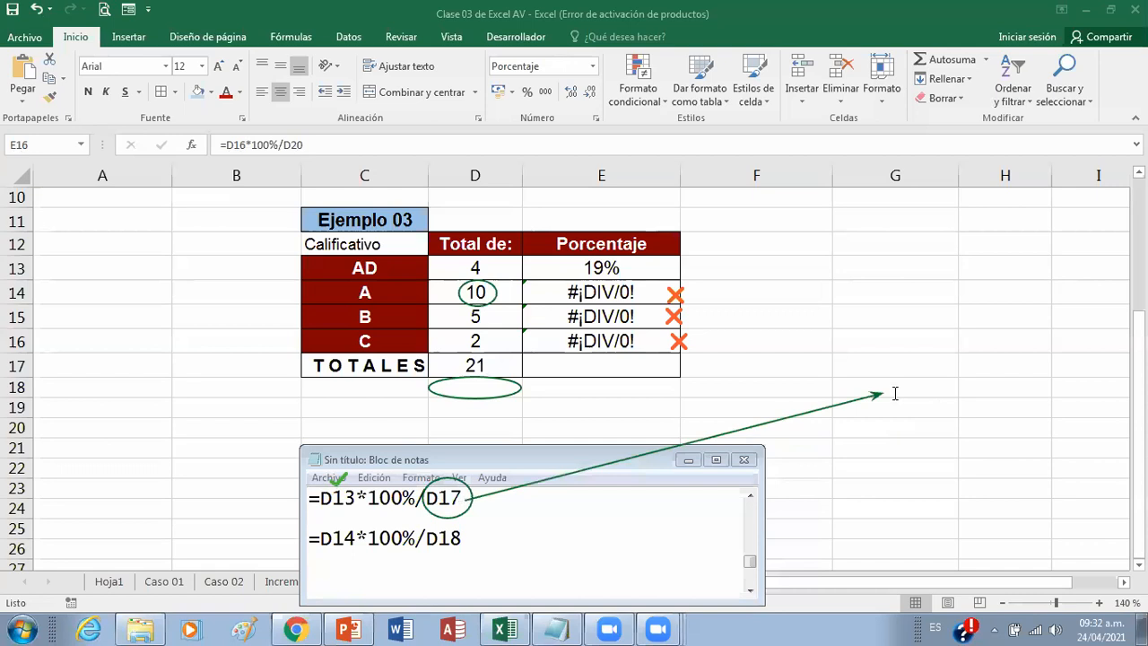
Step: Add a text annotation reading FIJAR/NO SE MUEVA at the tip of the arrow drawn from D17
click(950, 400)
text(FIJA)
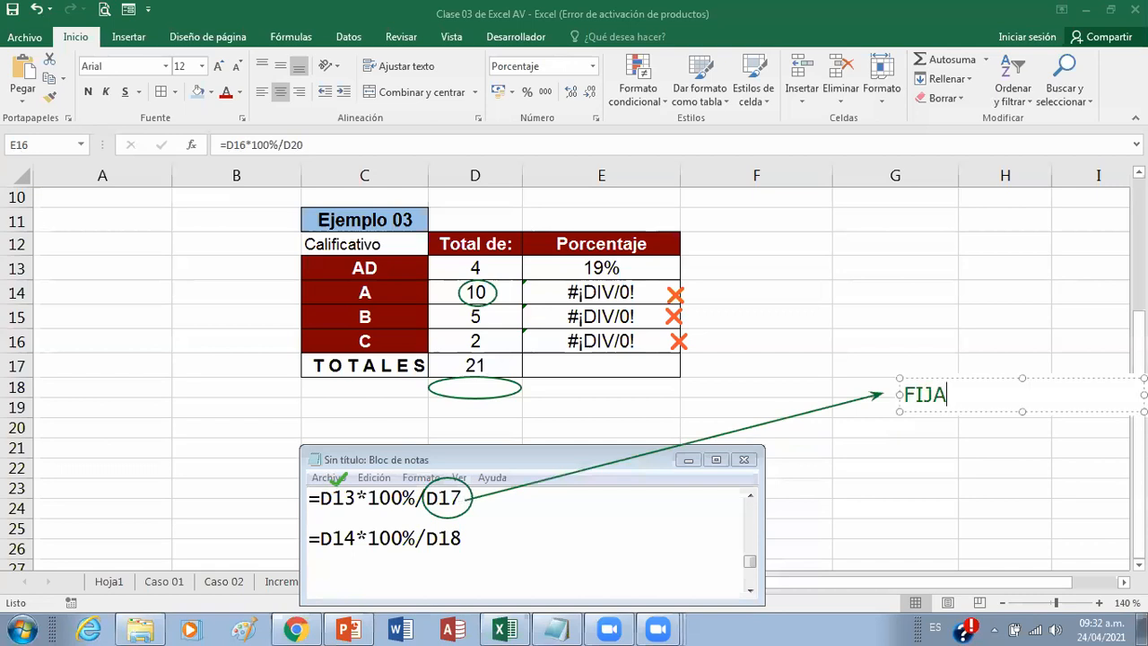
text(R/NO S)
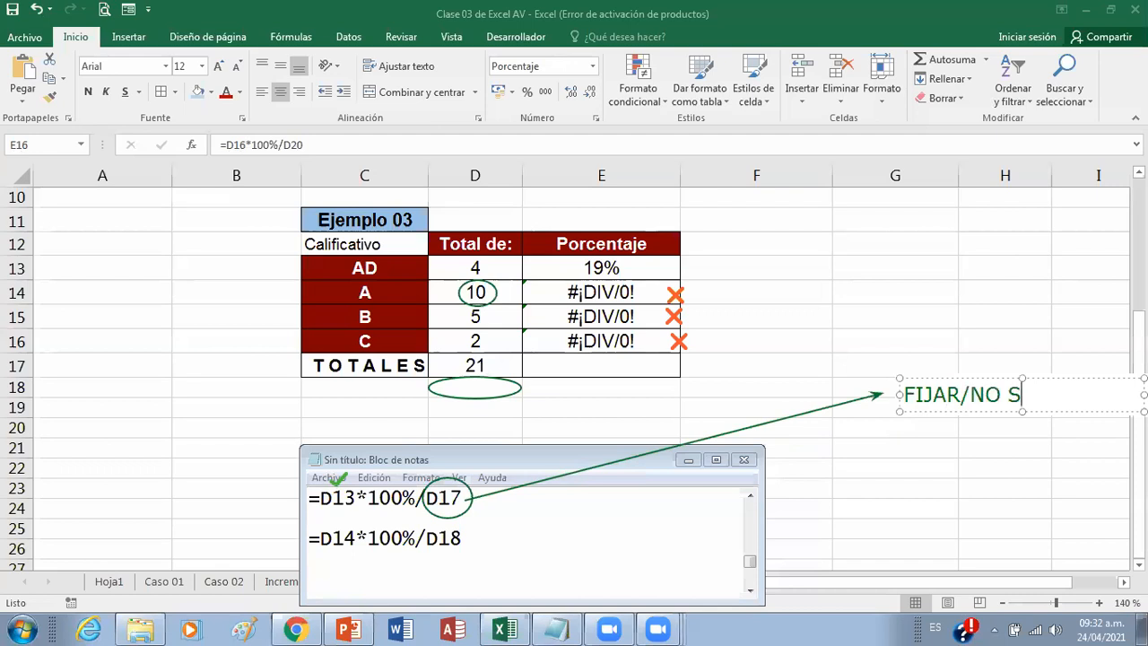
text(E MUEVA)
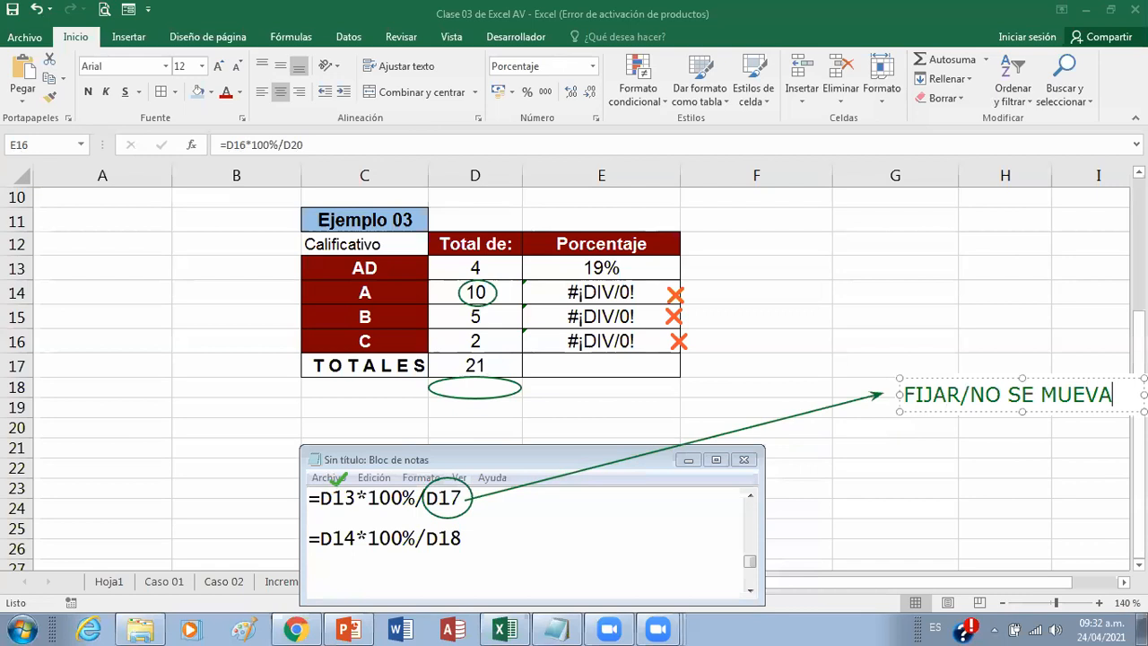
Step: Add the lines "Colocar un Simbolo" and "$" to the text annotation below FIJAR/NO SE MUEVA
key(Return)
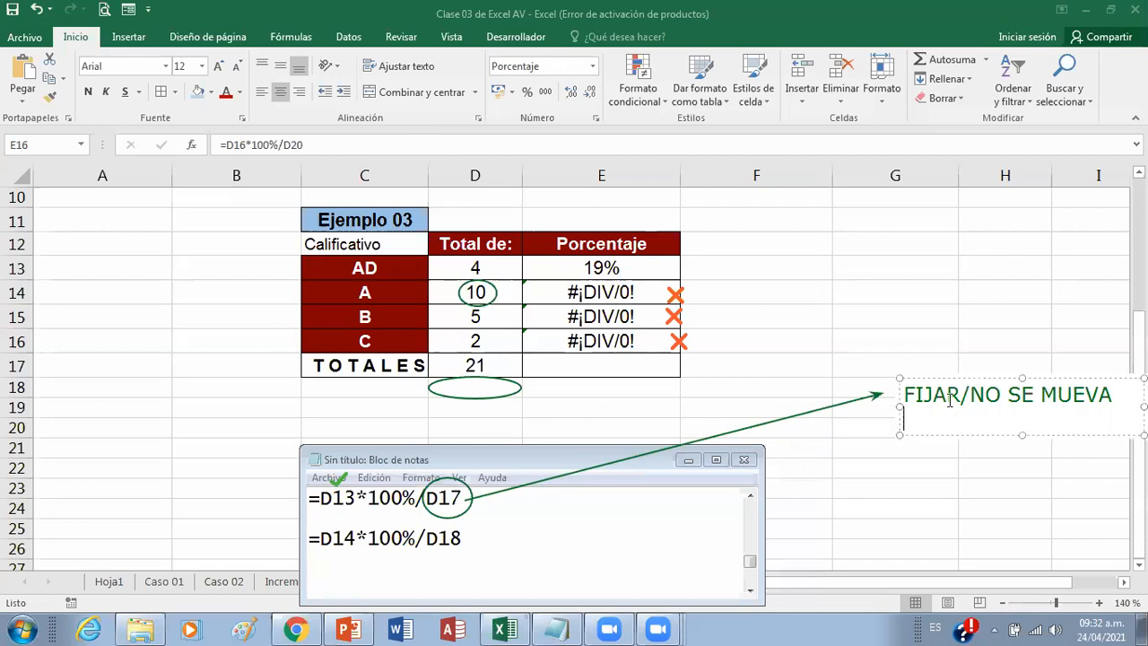
text(Colocar )
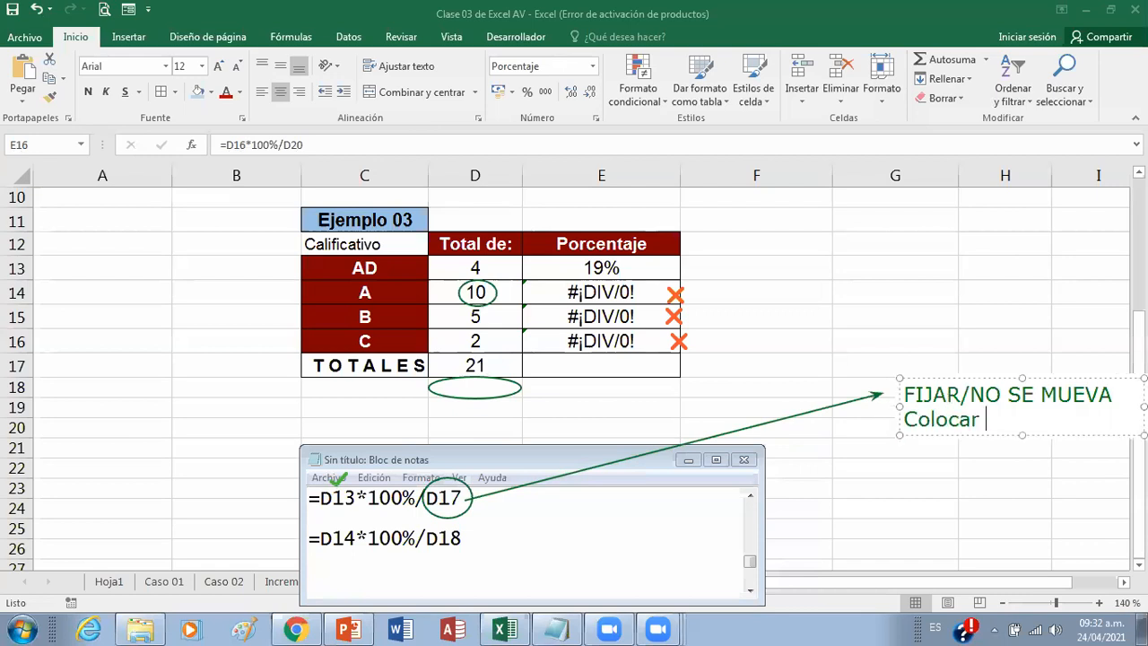
text(un Simbolo)
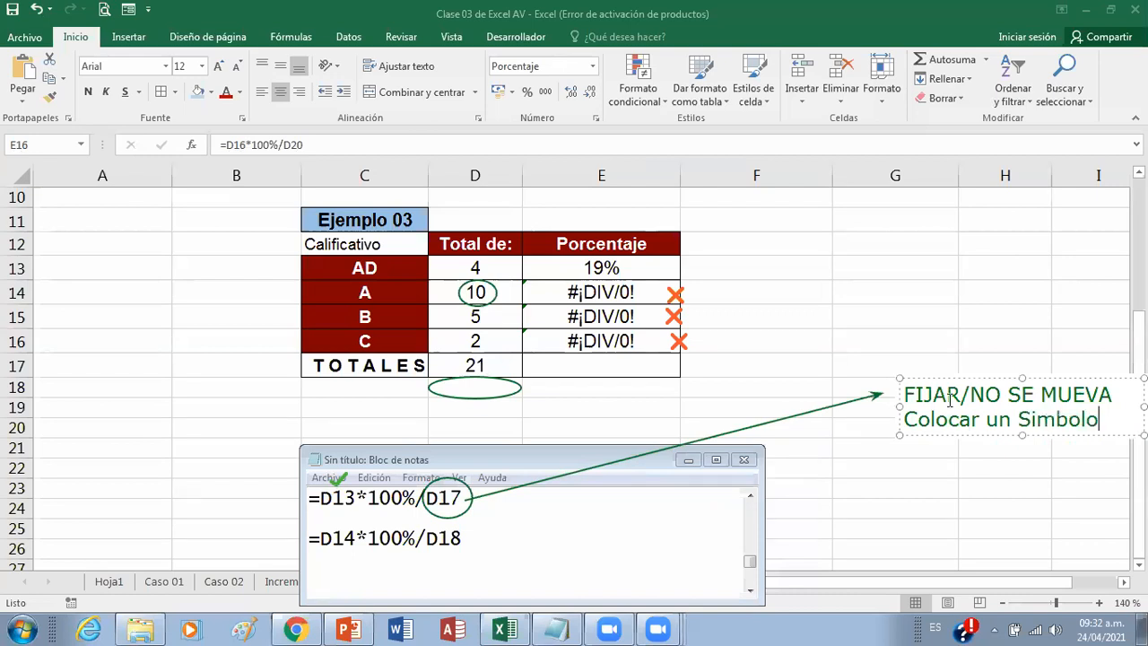
key(Return)
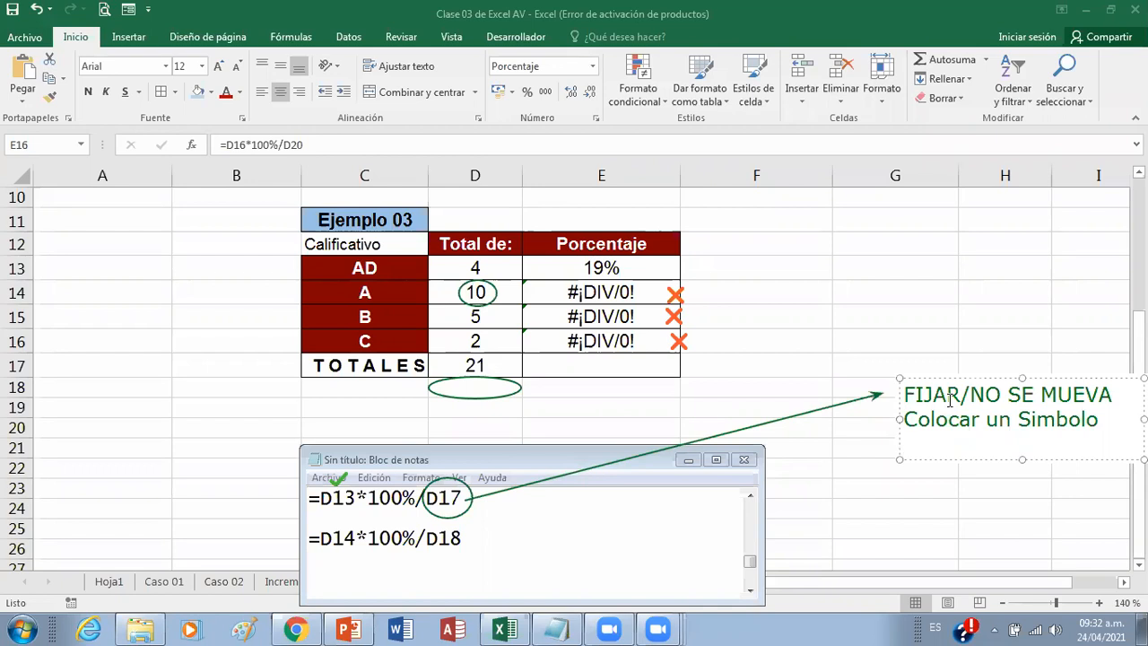
text($)
Step: Add D$17 as the annotation's last line and draw a downward arrow beside the Porcentaje column from row 13 to row 17
key(Return)
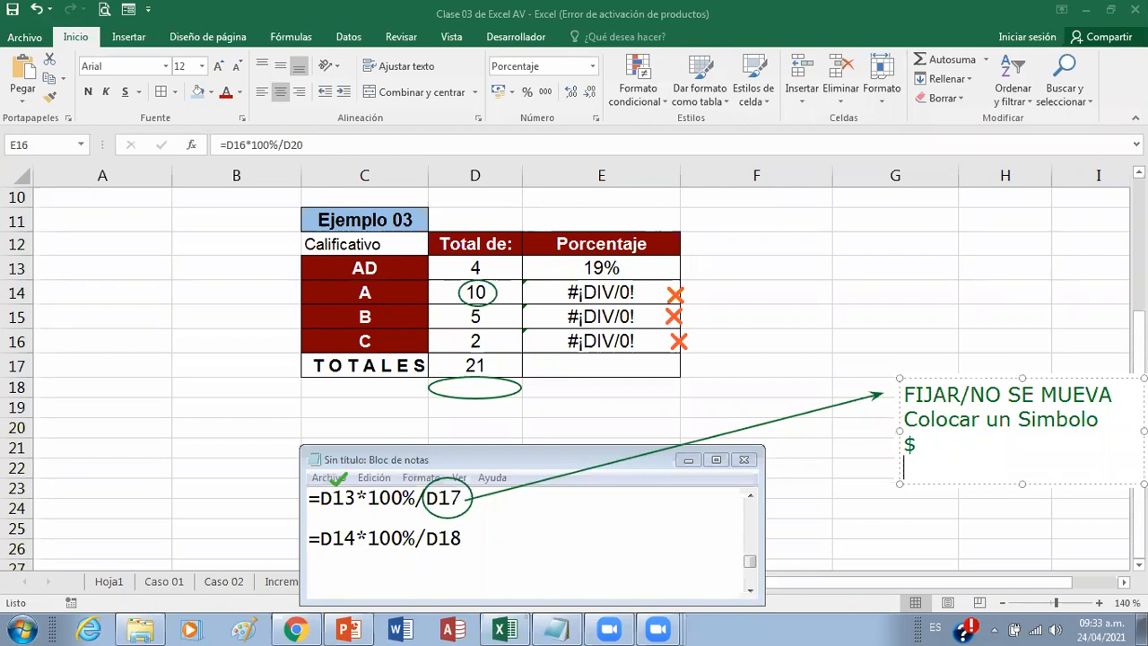
text(D)
text($17)
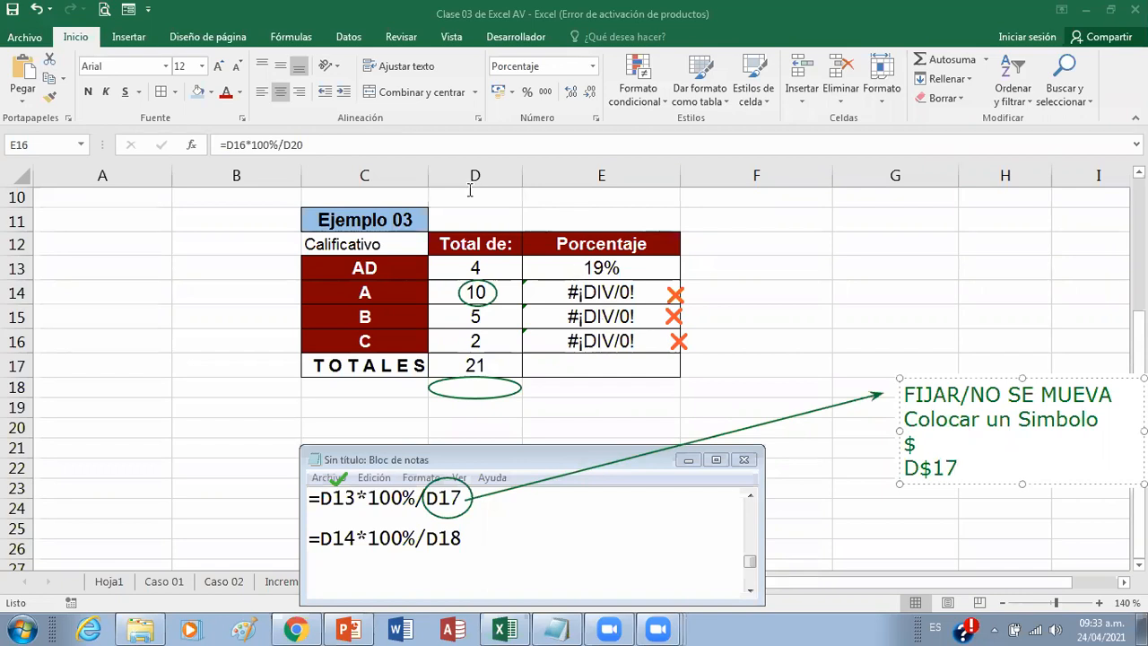
click(706, 272)
drag(700, 265, 699, 381)
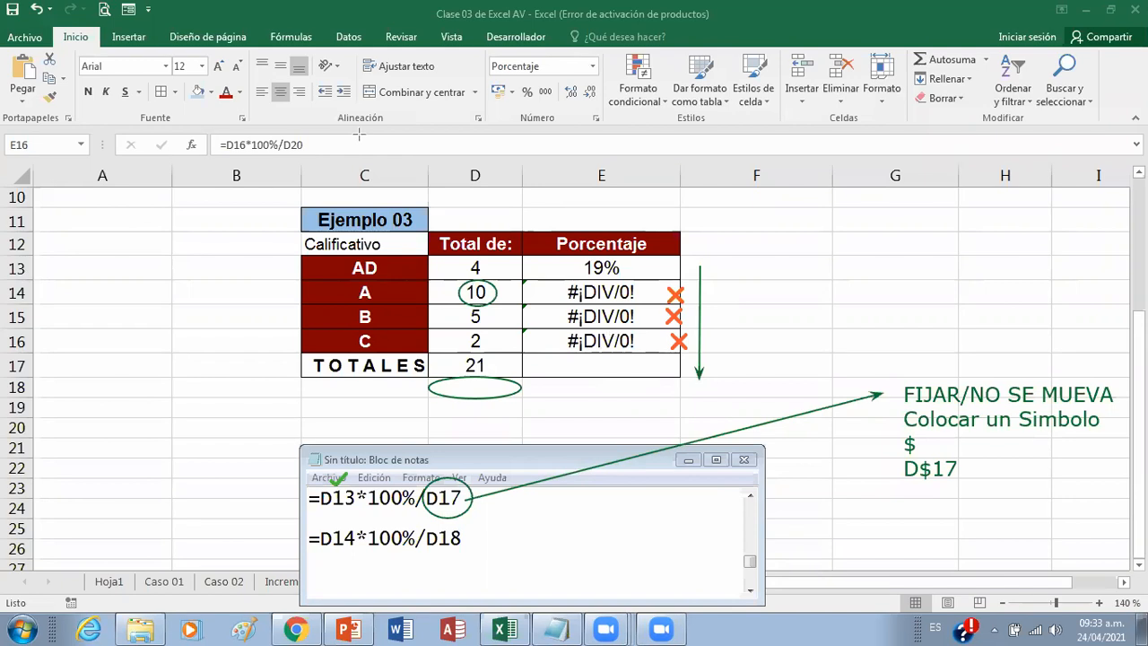
Step: Switch to Excel, change the formula in E13 to =D13*100%/D$17 and fill it down through E16
key(alt+Tab)
click(608, 263)
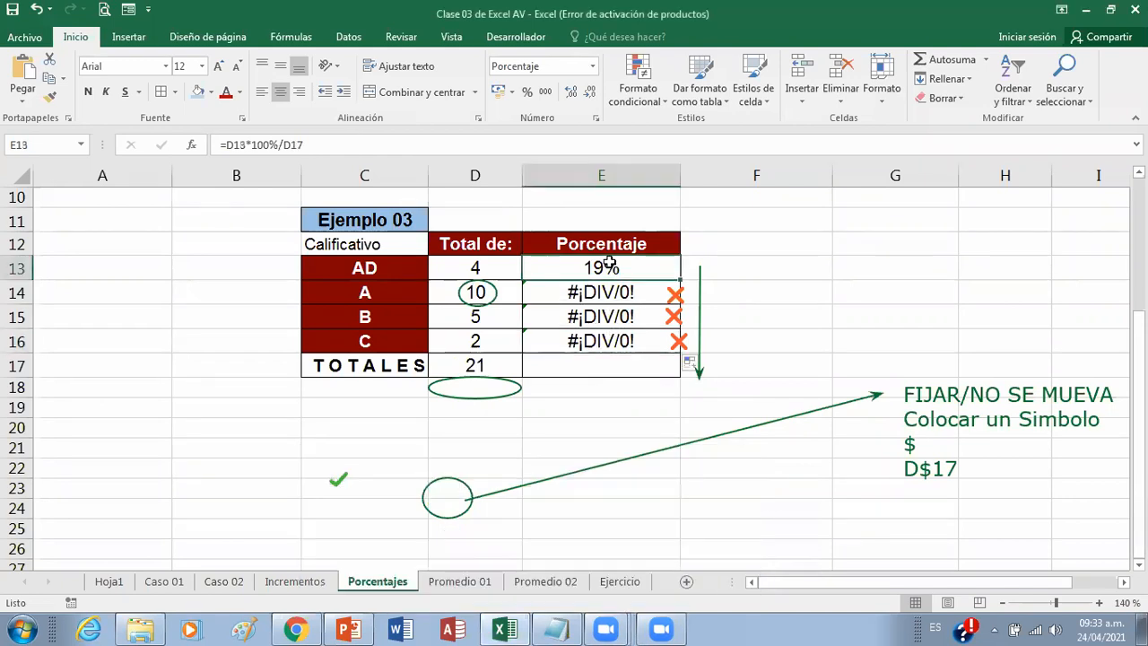
click(296, 151)
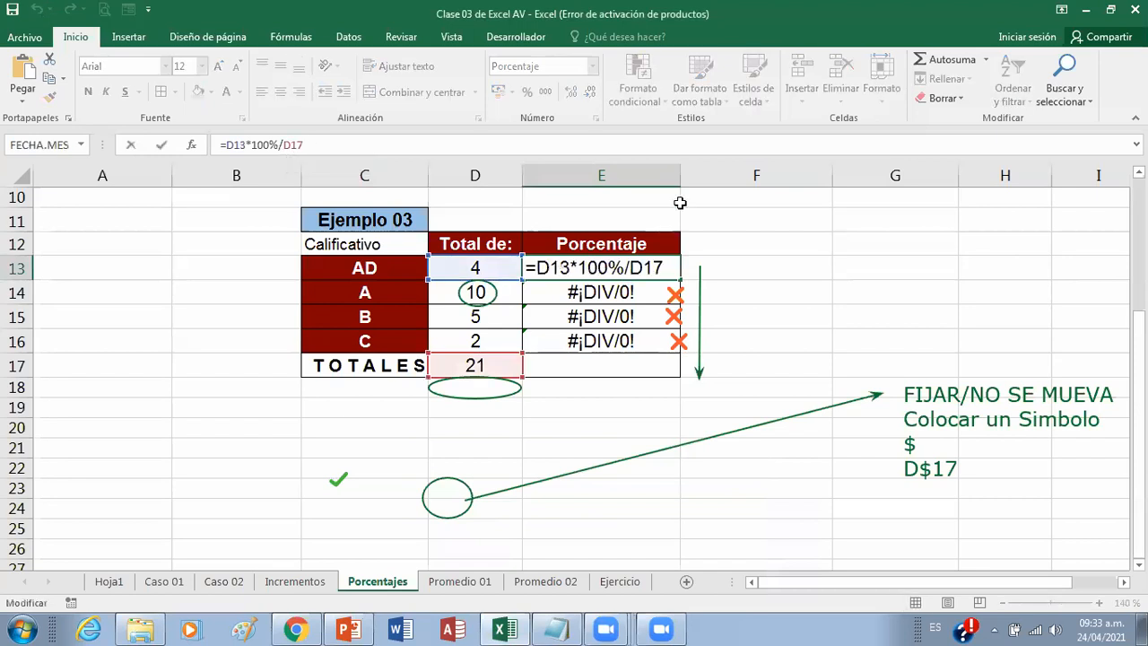
text($)
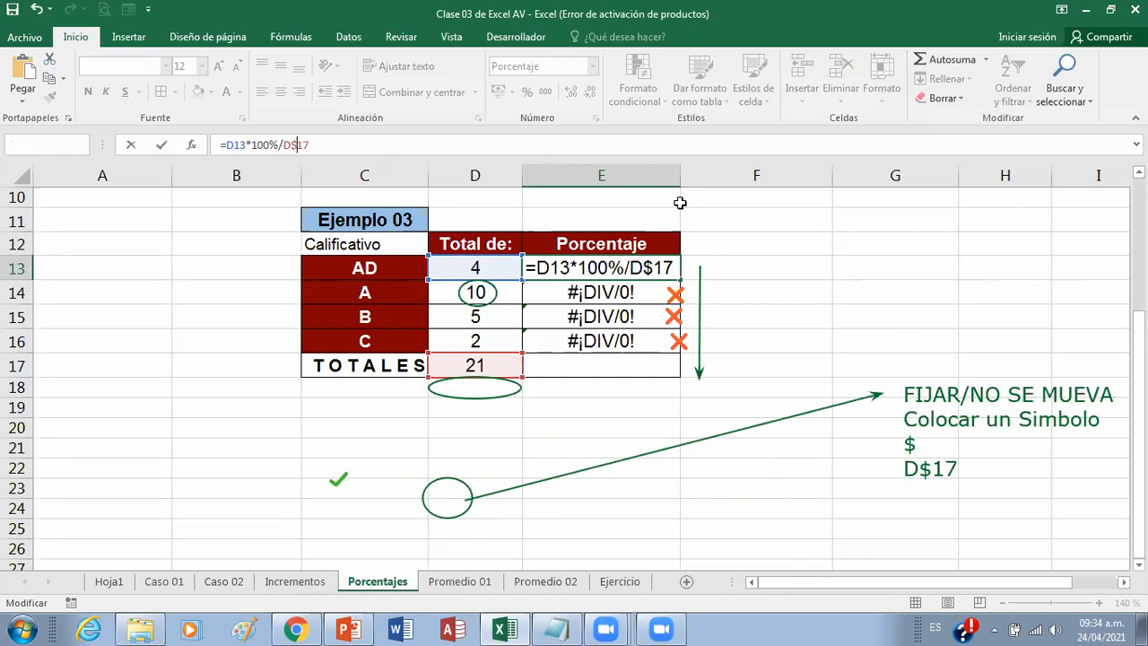
key(Return)
click(608, 266)
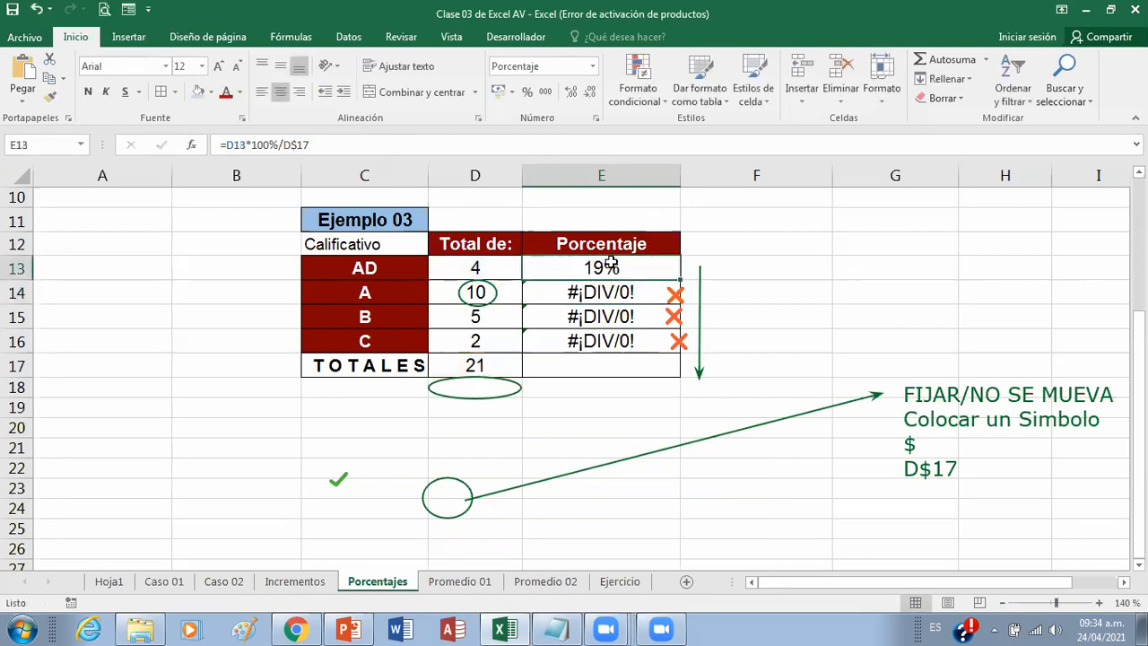
drag(679, 281, 673, 344)
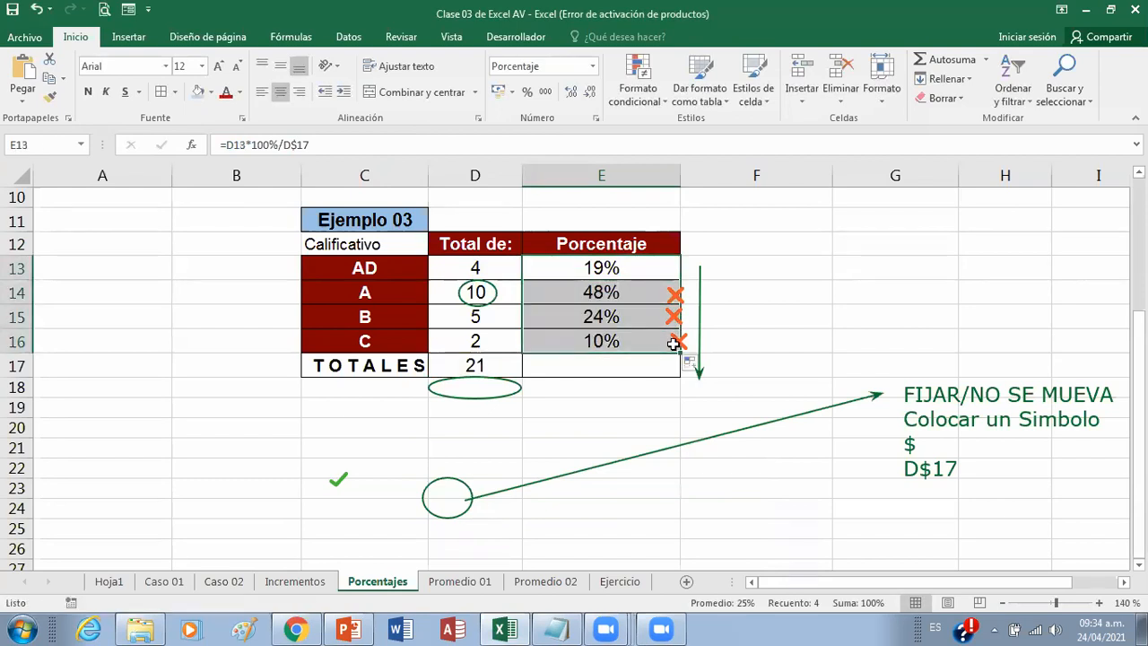
Step: Inspect the formulas in cells E13 to E16 one by one for the fixed D$17 reference
click(599, 268)
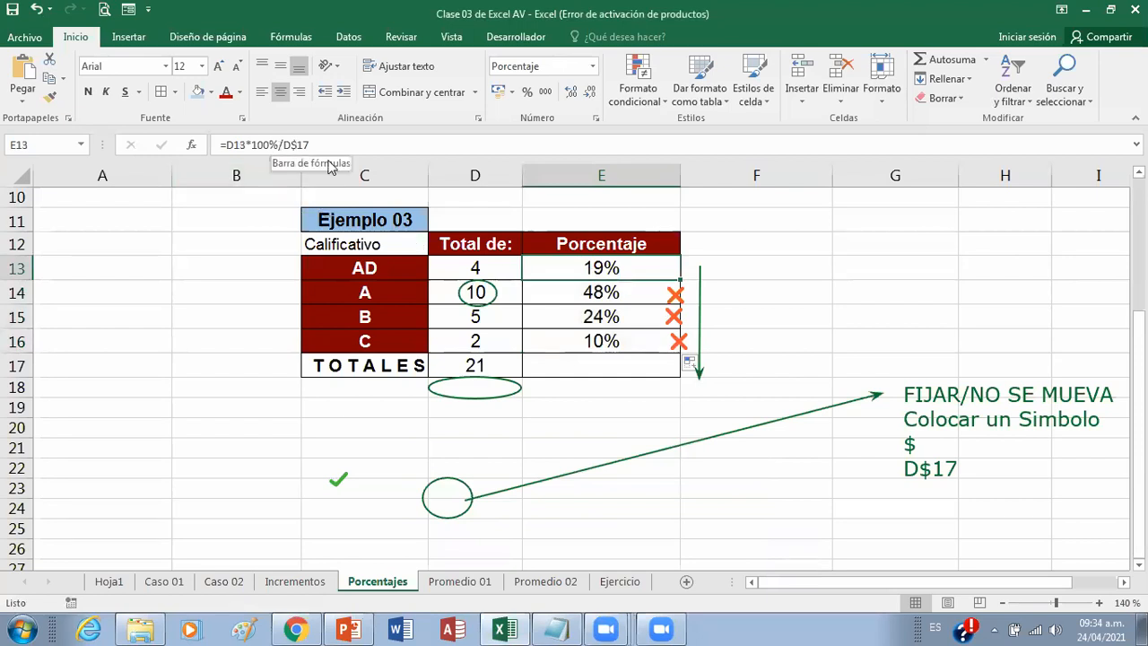
click(538, 293)
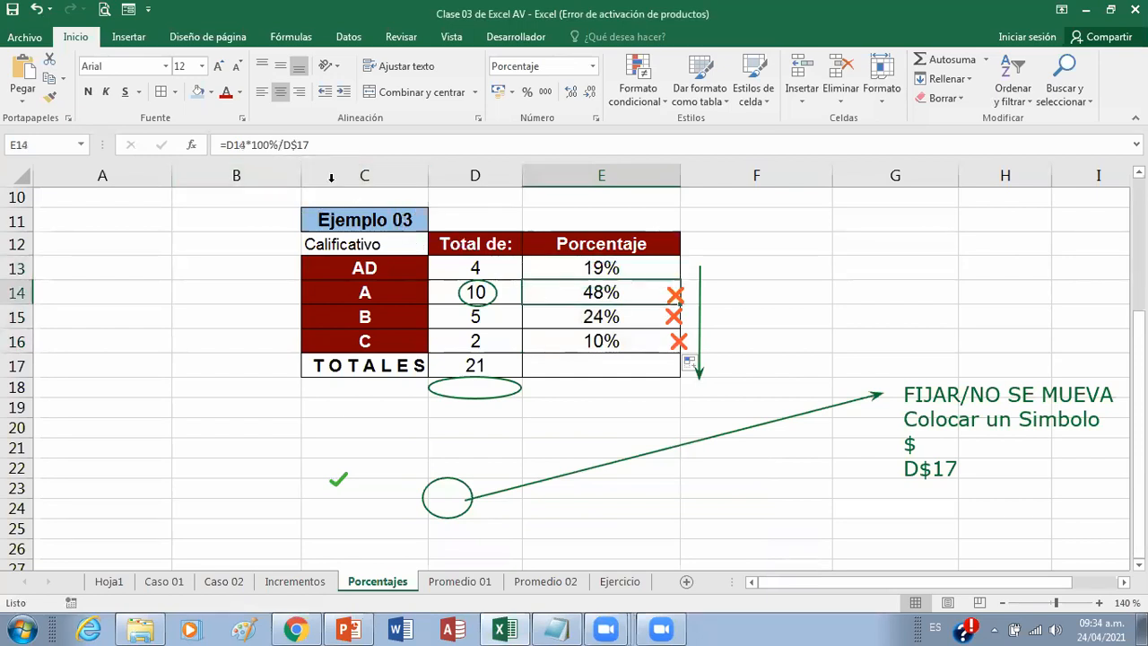
click(541, 321)
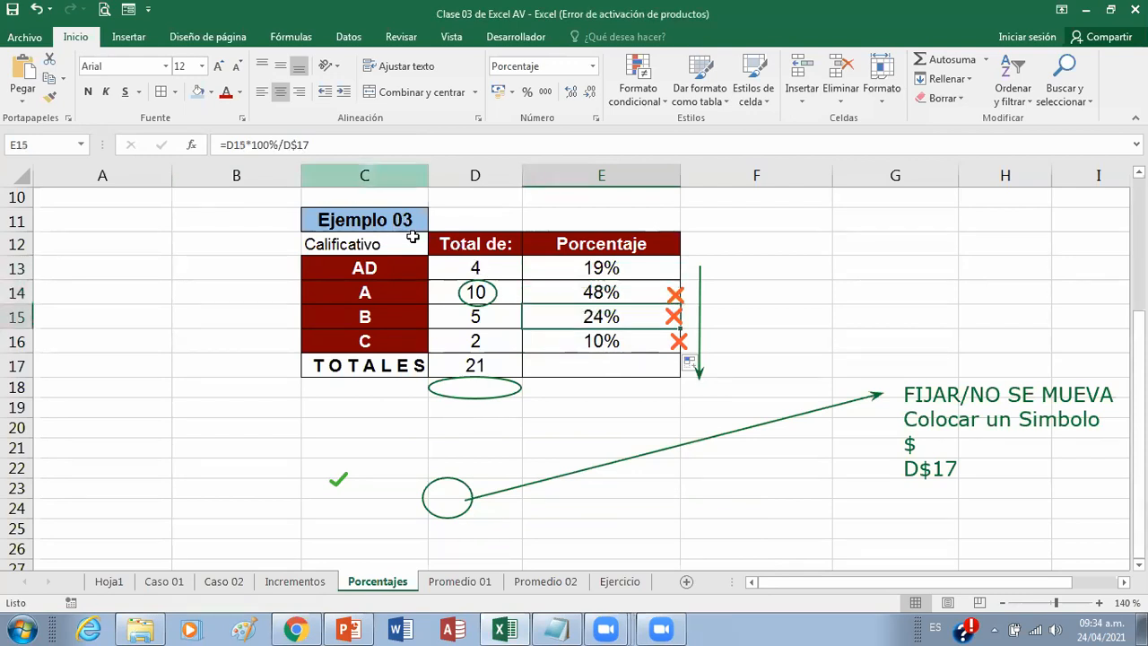
click(547, 339)
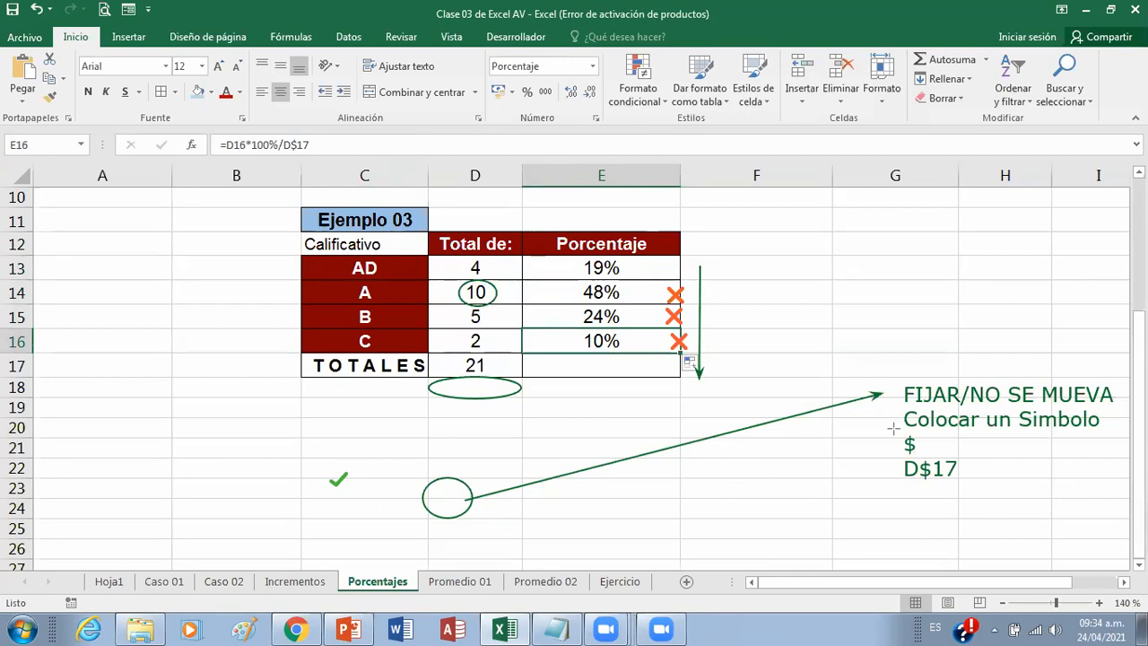
Step: Circle the $ symbol in the annotation and underline FIJAR and NO SE MUEVA in red
mouse_move(893, 429)
mouse_down()
mouse_move(895, 453)
mouse_move(922, 436)
mouse_move(926, 458)
mouse_up()
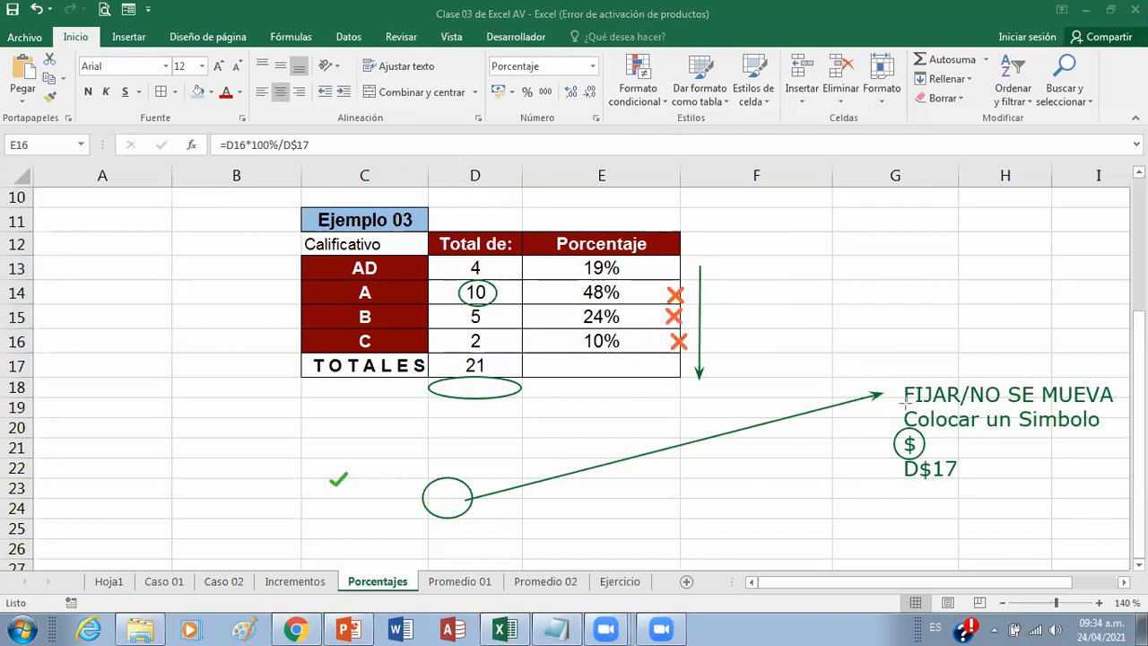
drag(904, 405, 956, 409)
drag(974, 406, 1109, 408)
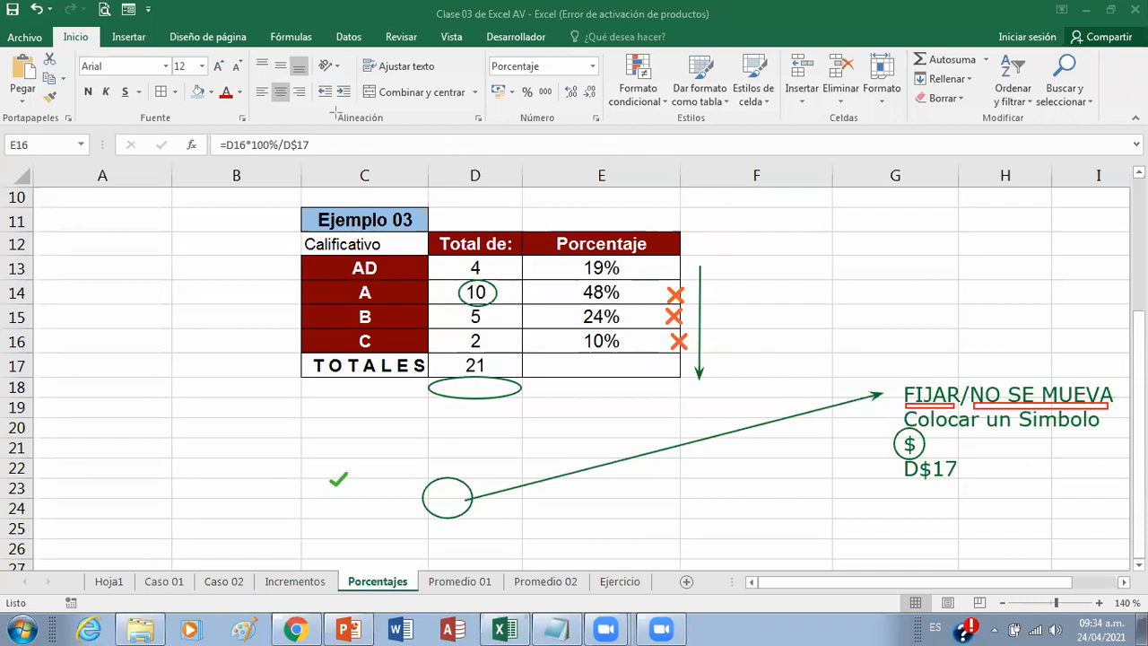
Step: Total the percentages in cell E17 with AutoSum as =SUMA(E13:E16)
click(616, 372)
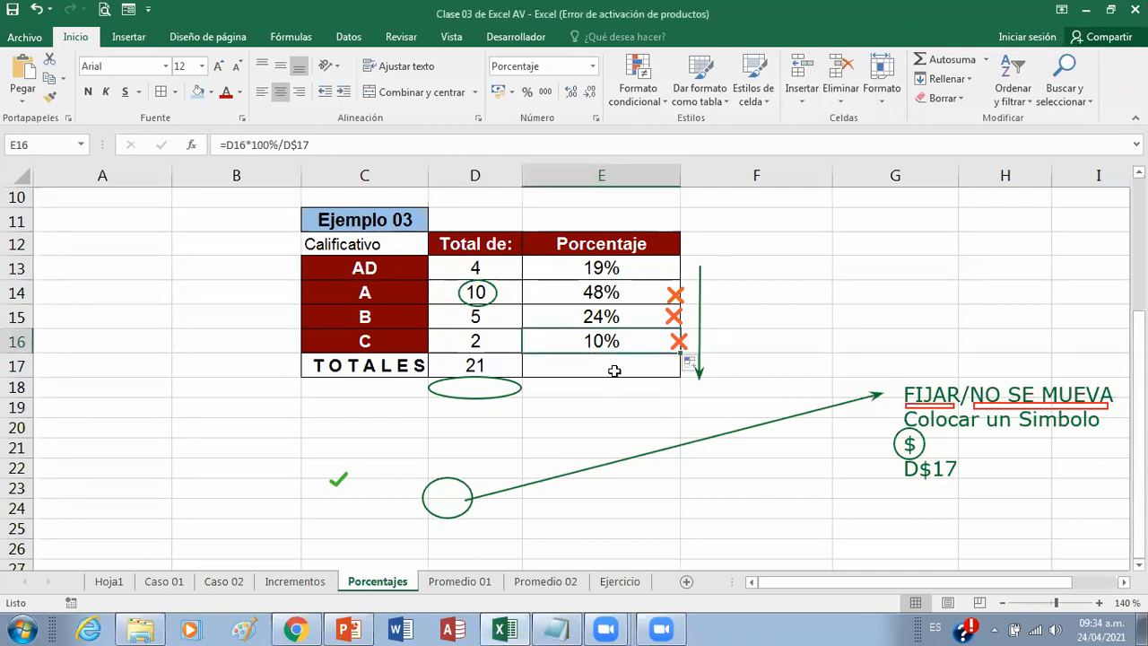
click(615, 370)
click(937, 59)
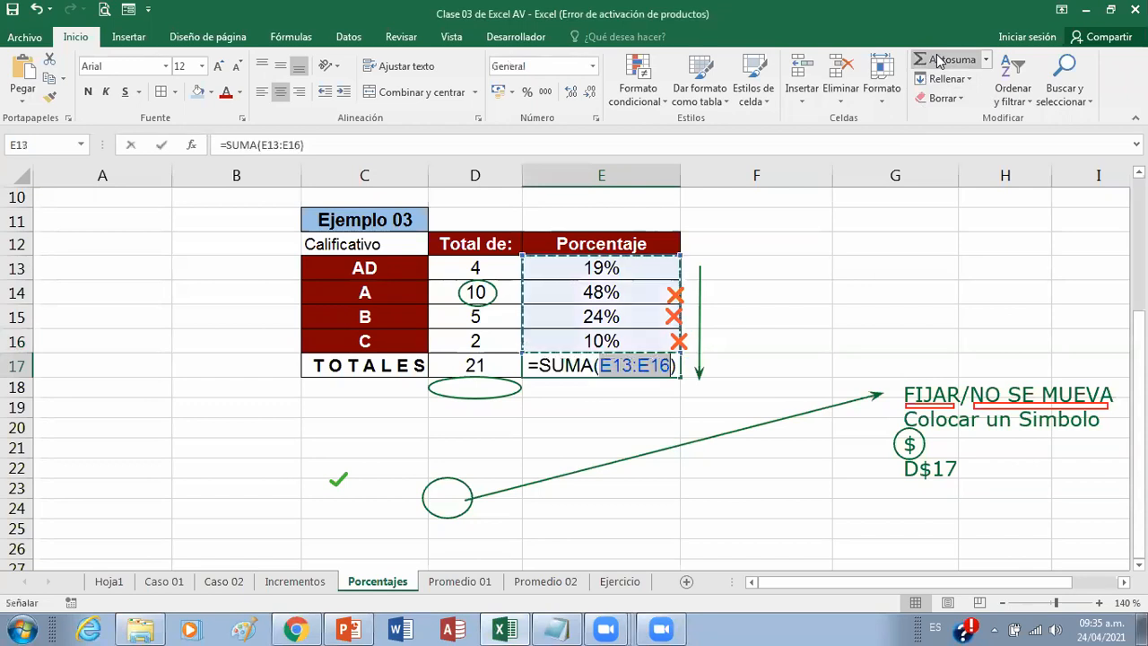
key(Return)
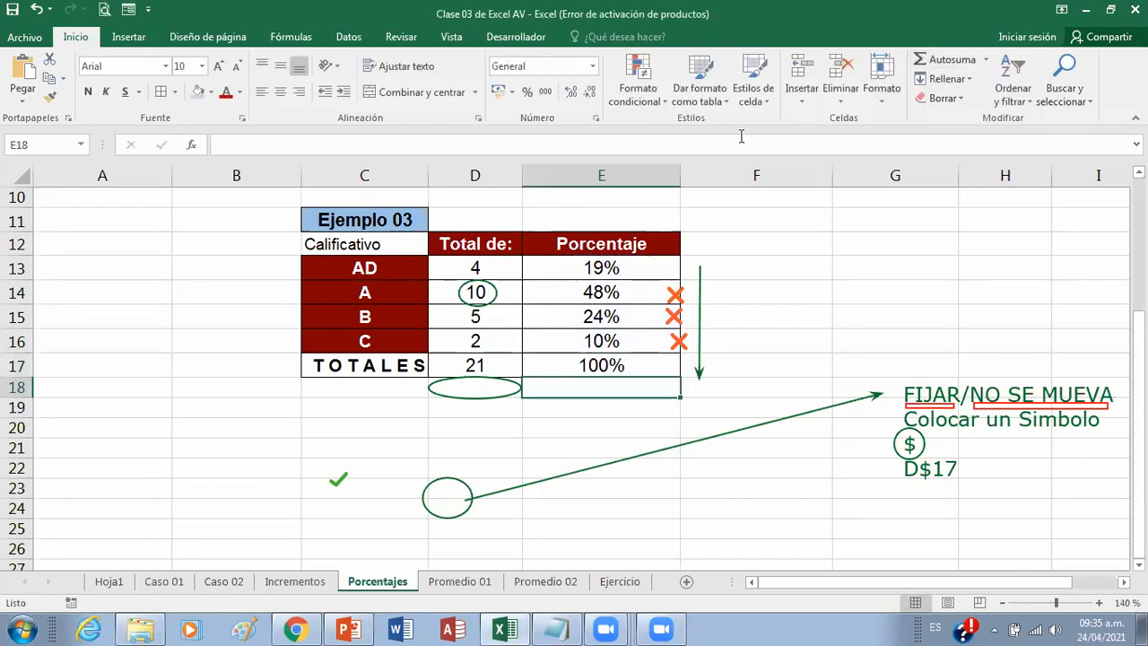
Step: Review the total formula in E17 and the individual grade percentages in E13 to E16
click(631, 364)
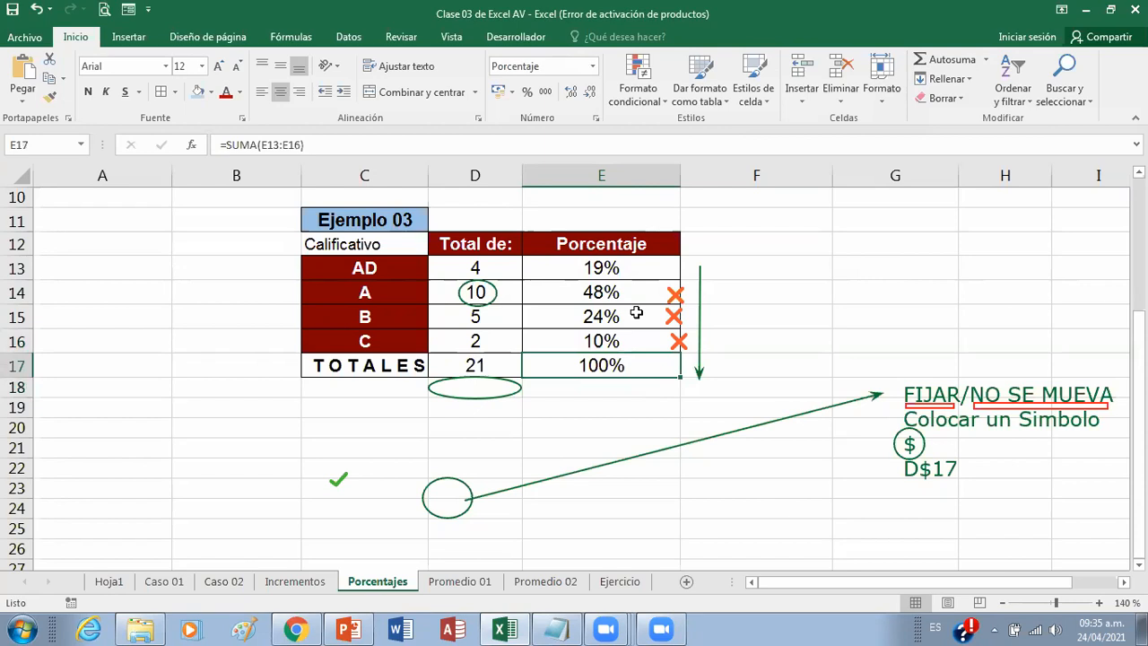
click(638, 270)
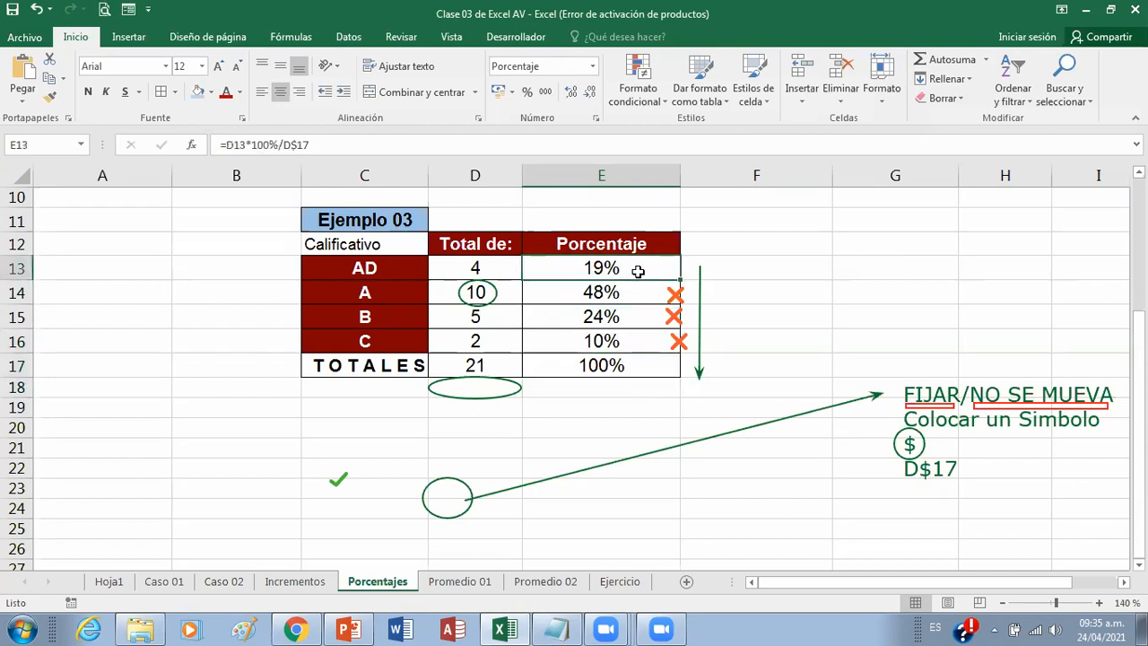
click(640, 294)
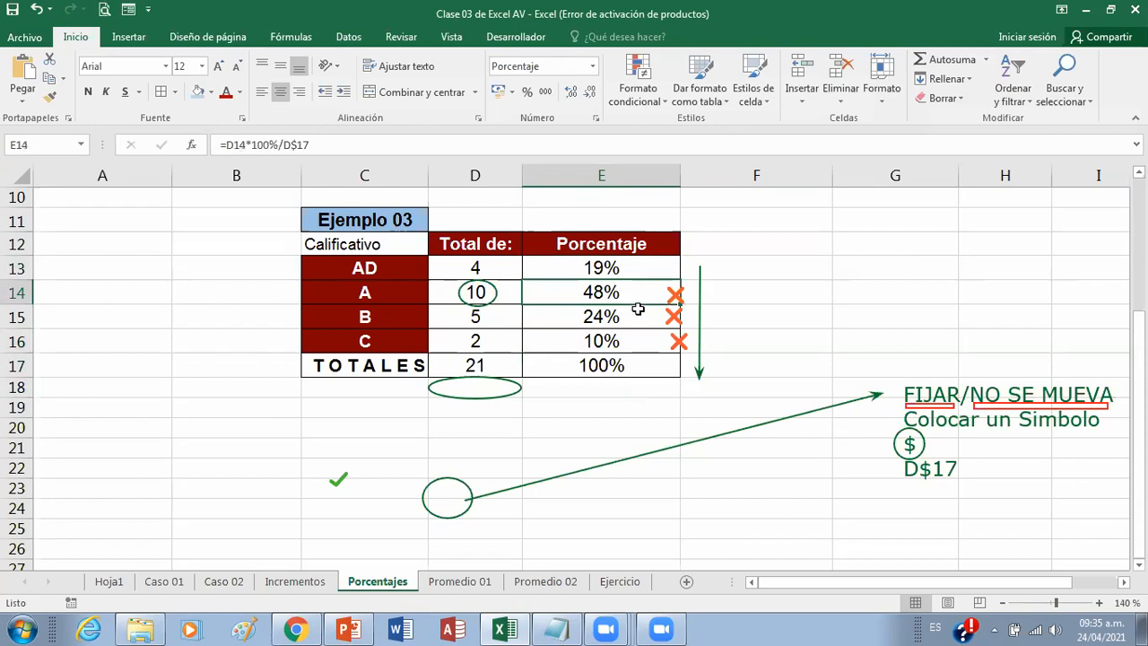
click(641, 319)
click(641, 342)
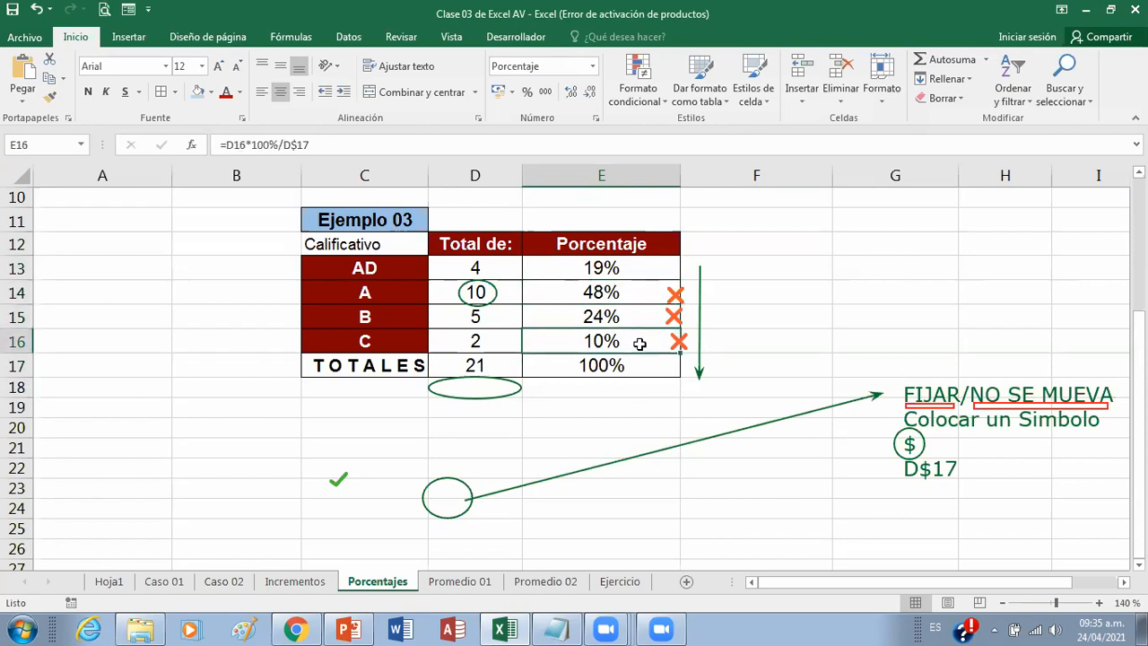
Step: Examine the percentage formulas of Ejemplo 02 in G6 and G7 and of Ejemplo 01 in C6 and C7, and return to Ejemplo 03
scroll(638, 341, up, 3)
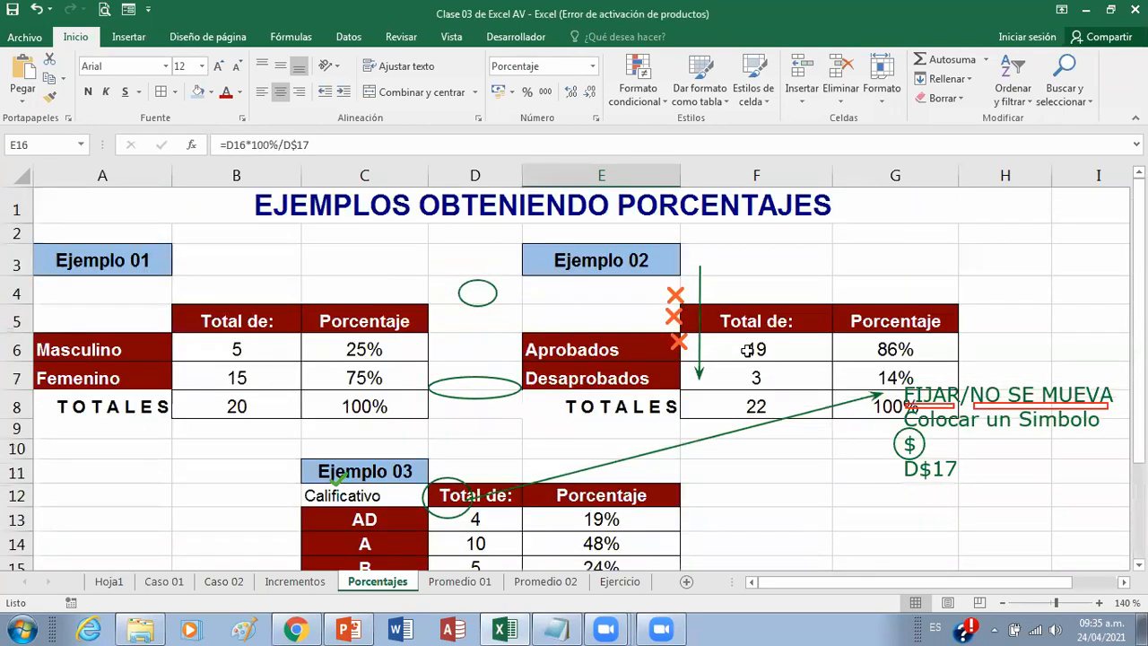
scroll(742, 341, down, 1)
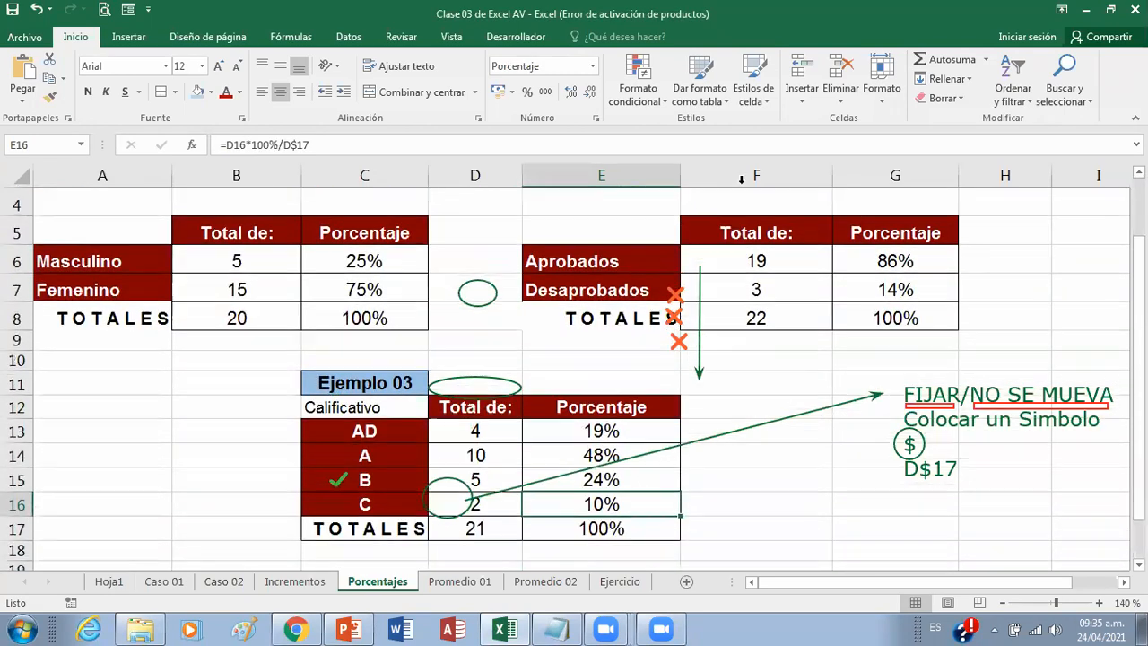
click(883, 291)
click(884, 264)
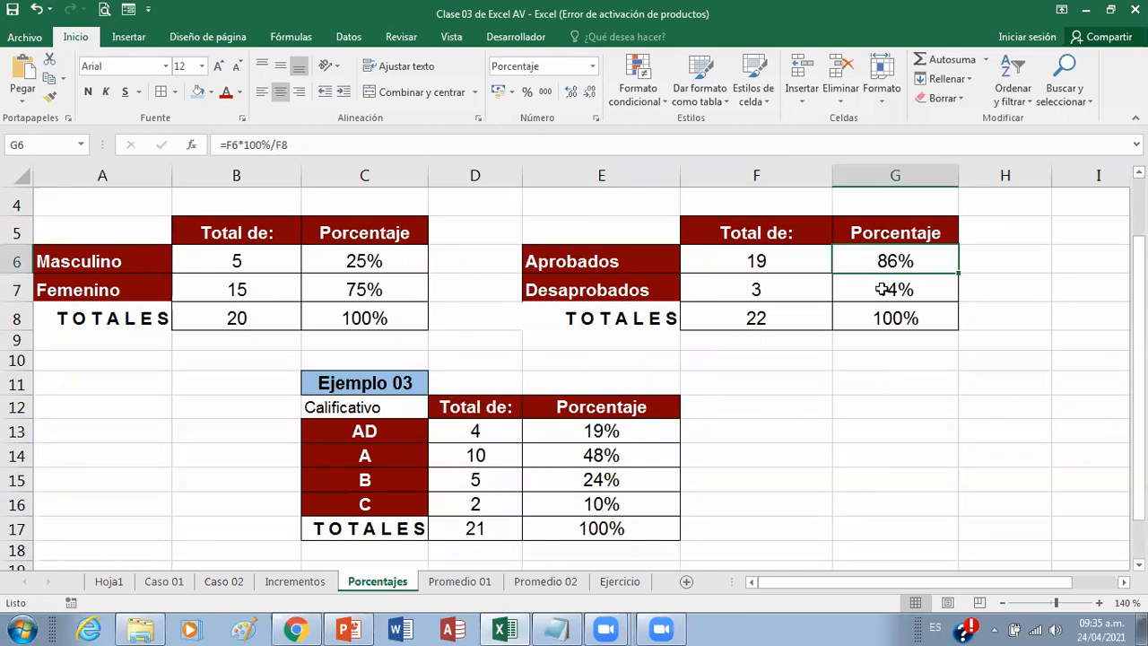
click(883, 289)
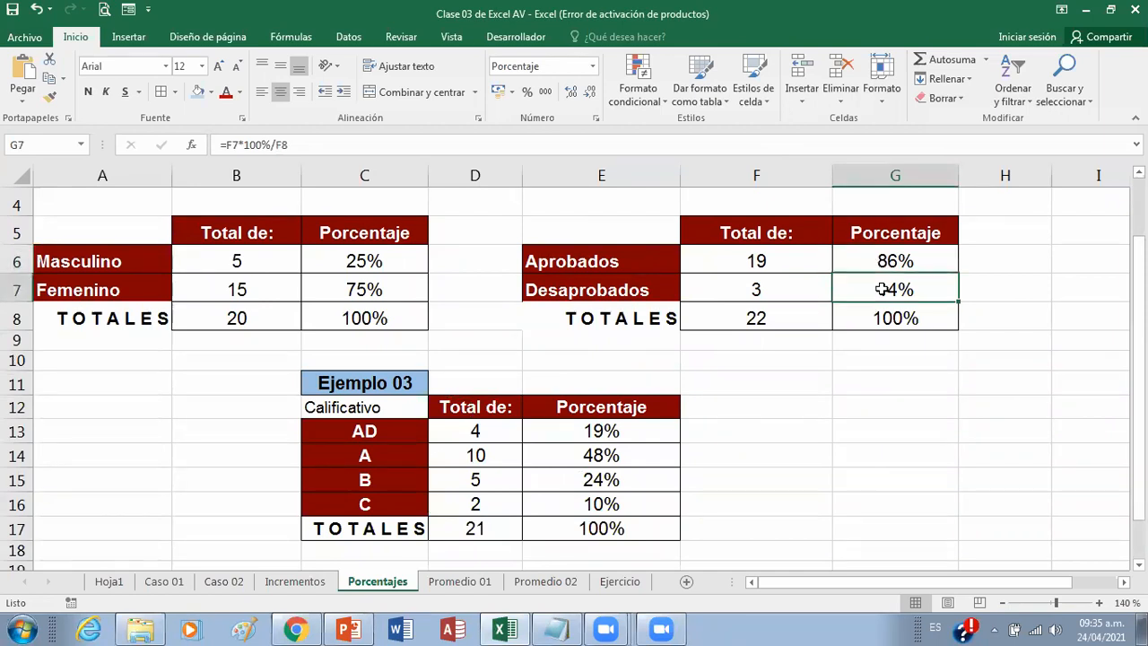
click(351, 262)
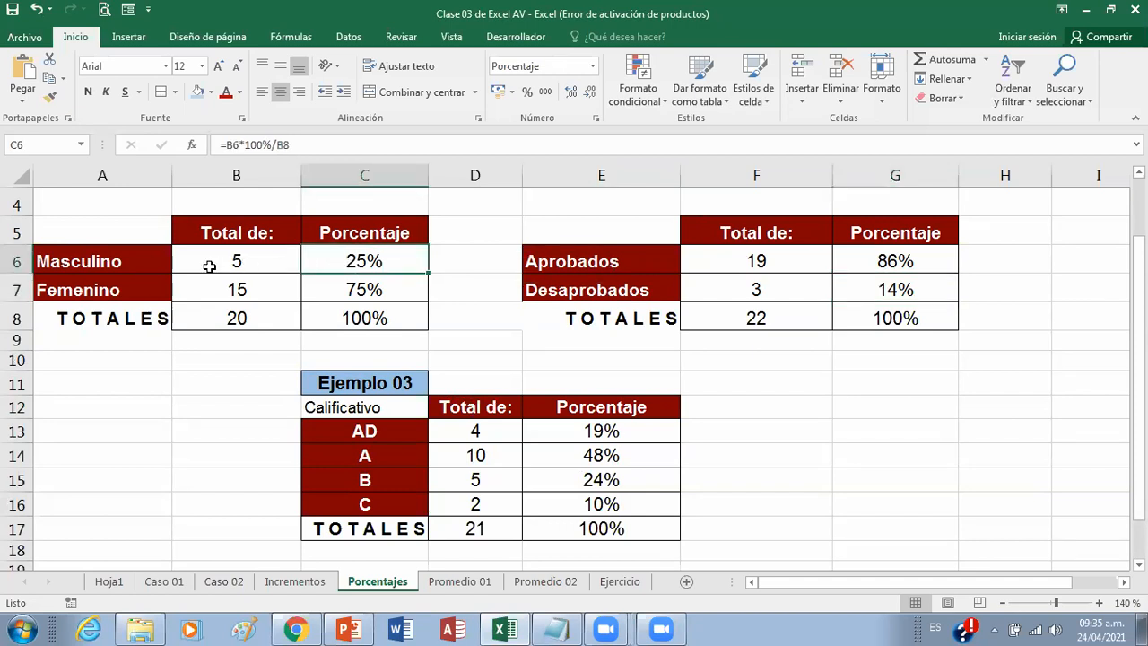
click(330, 290)
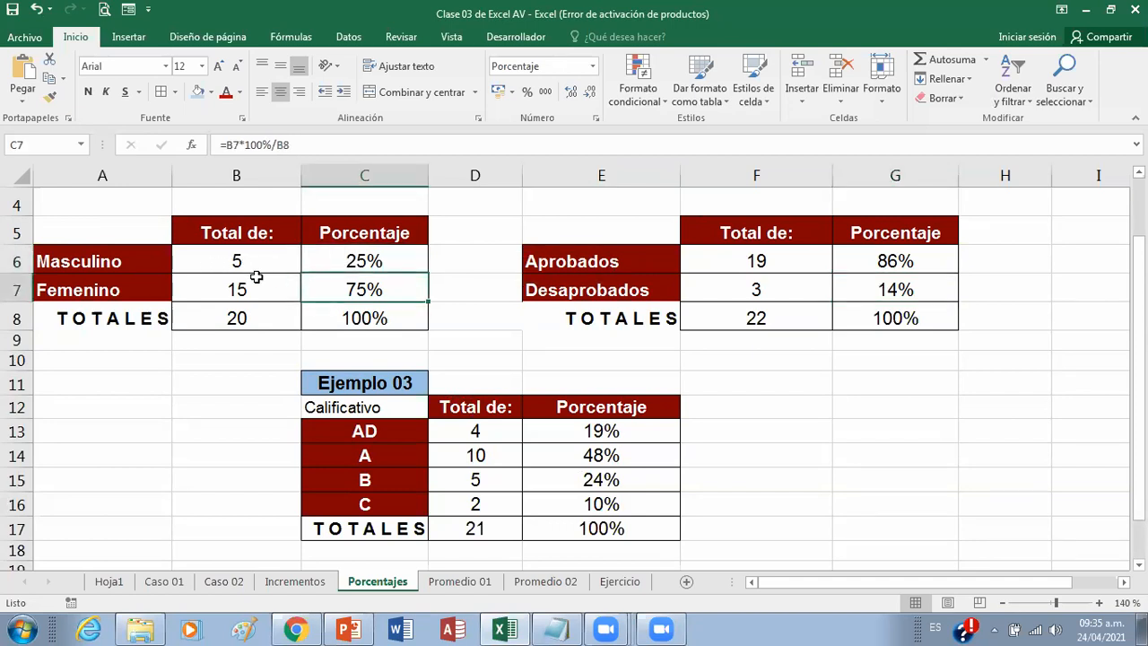
scroll(256, 276, down, 2)
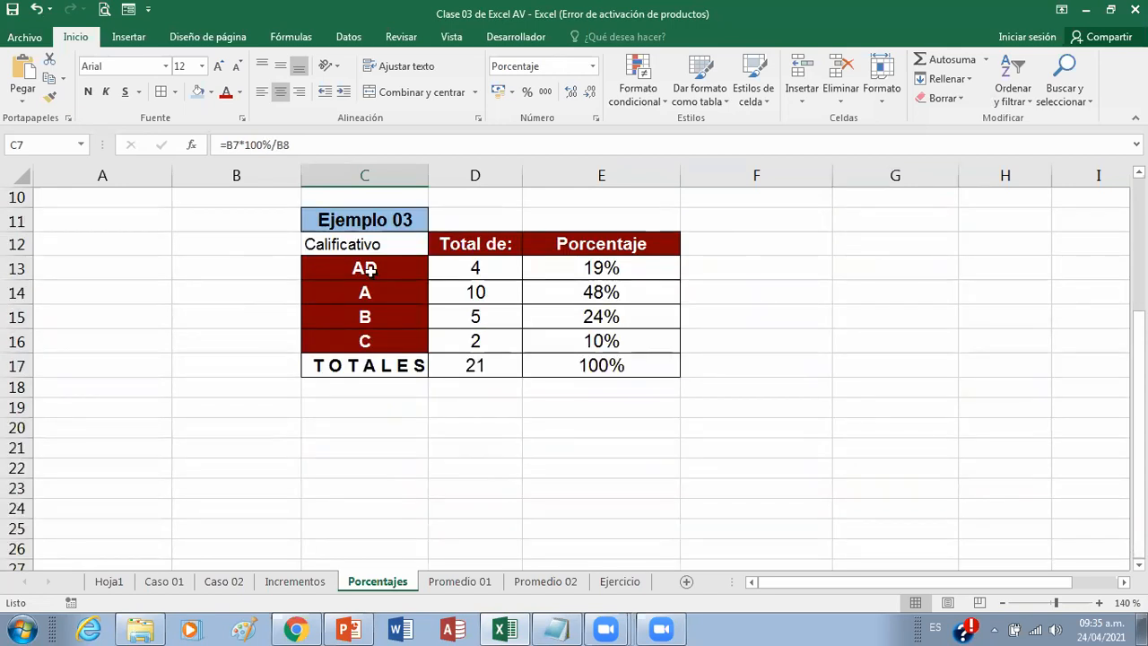
Step: Review the percentage formulas in cells E13 to E16 of the Ejemplo 03 table, returning to E13
scroll(538, 267, up, 1)
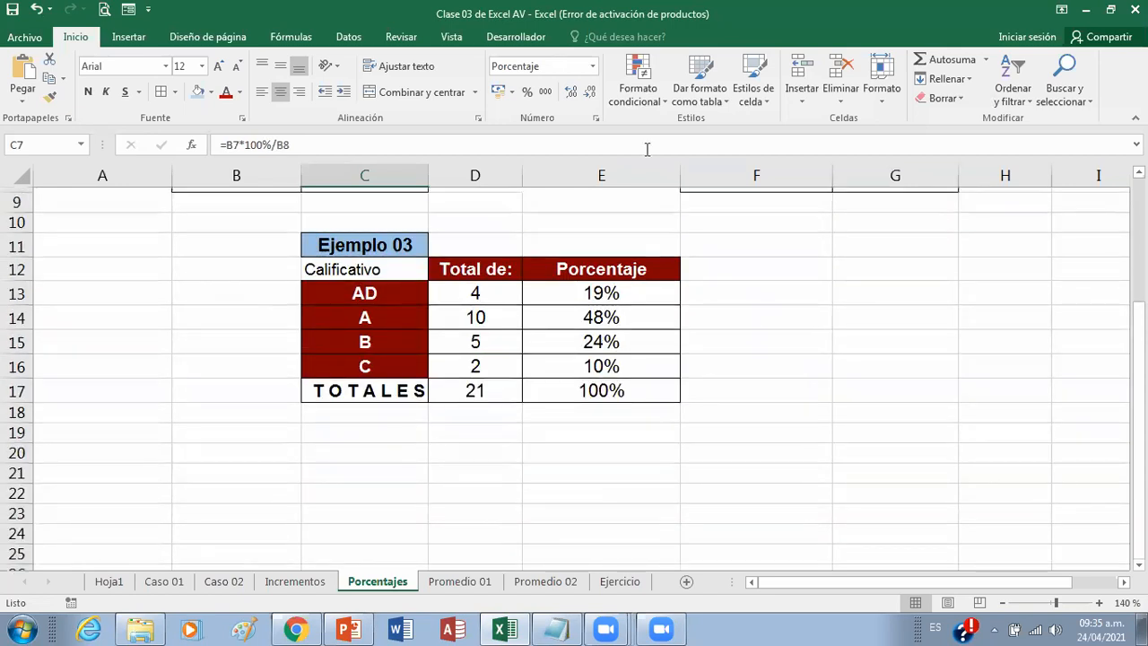
scroll(579, 367, up, 1)
click(574, 348)
click(564, 371)
click(559, 399)
click(555, 417)
click(554, 343)
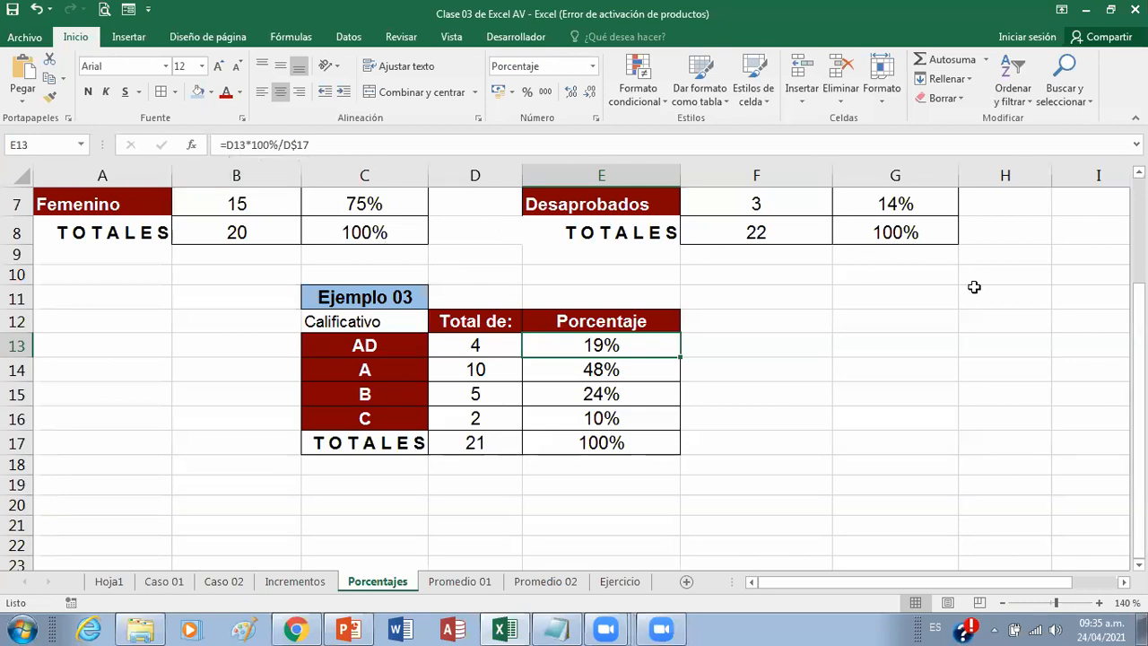
Step: Compare the D$17 reference cell by cell across the formulas in E13 to E16, going back and forth through the column
key(Down)
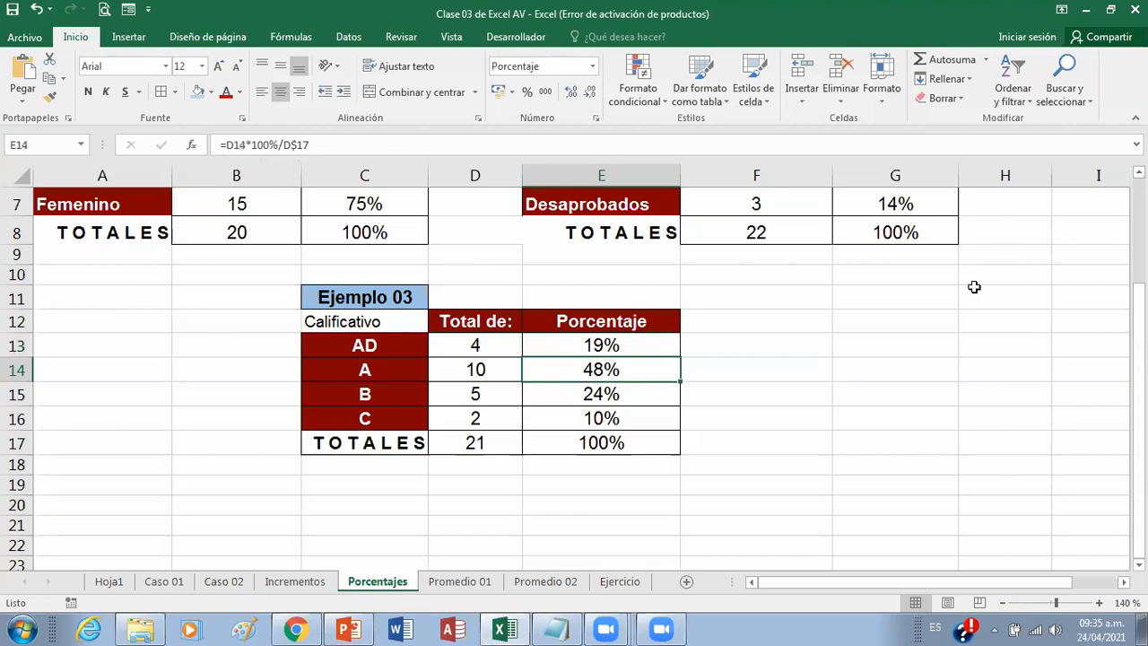
key(Down)
key(Down)
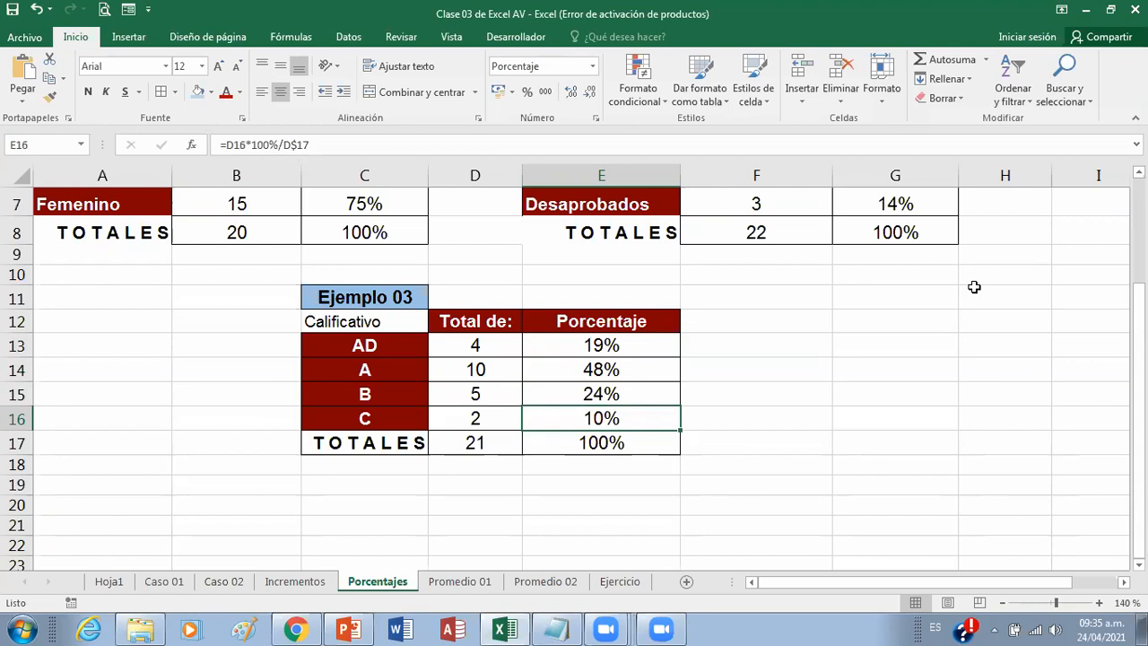
key(Up)
key(Up)
key(Up)
key(Up)
key(Down)
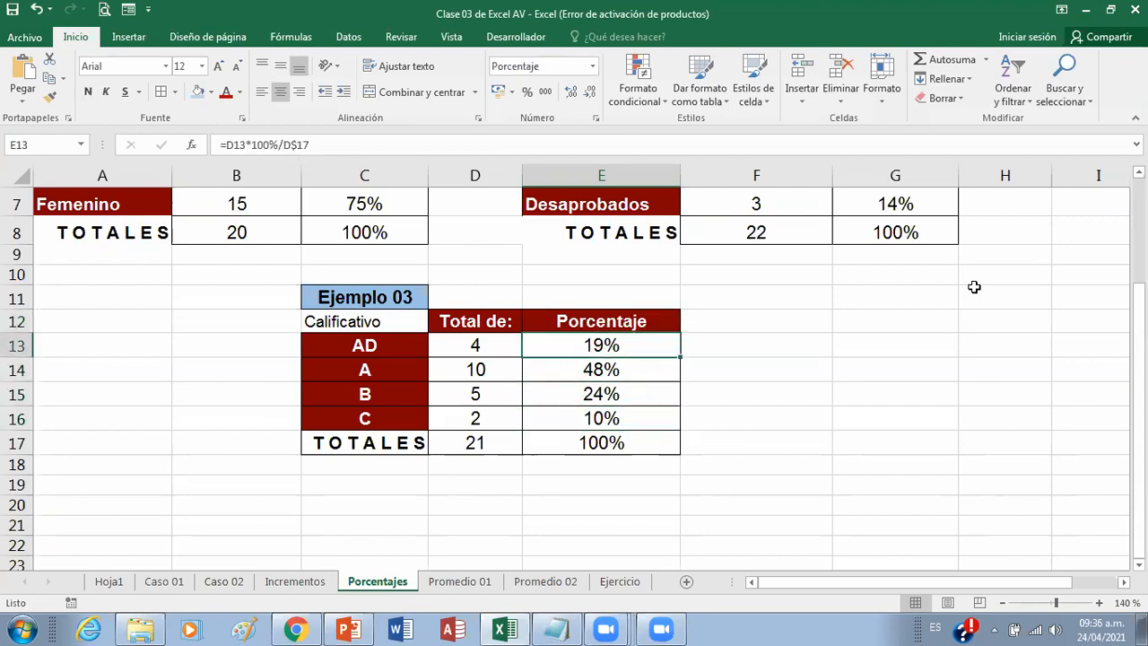
key(Down)
key(Down)
key(Down)
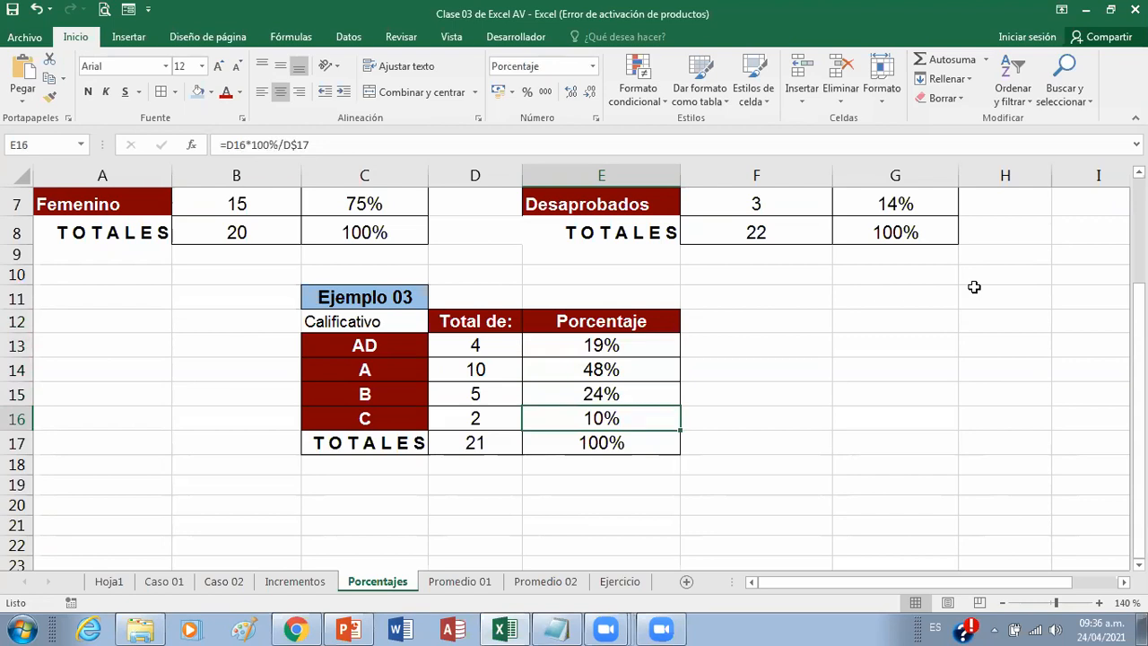
click(868, 85)
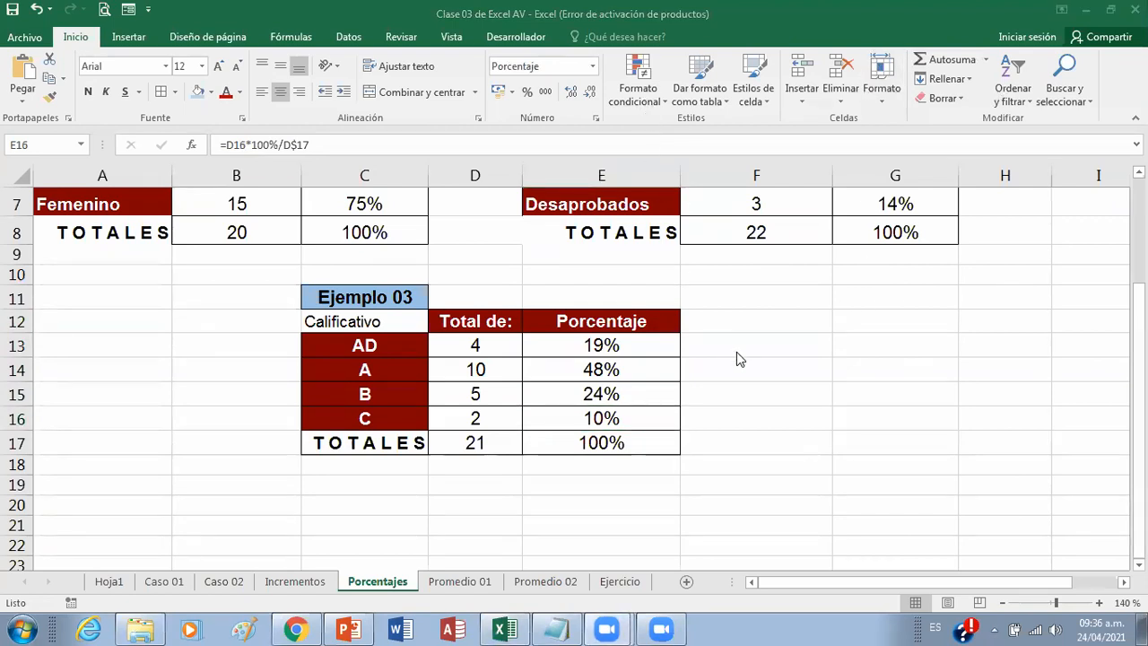
Step: Switch to the PowerPoint presentation, check slides 9 and 10, and return to the Porcentajes sheet in Excel
scroll(735, 352, up, 2)
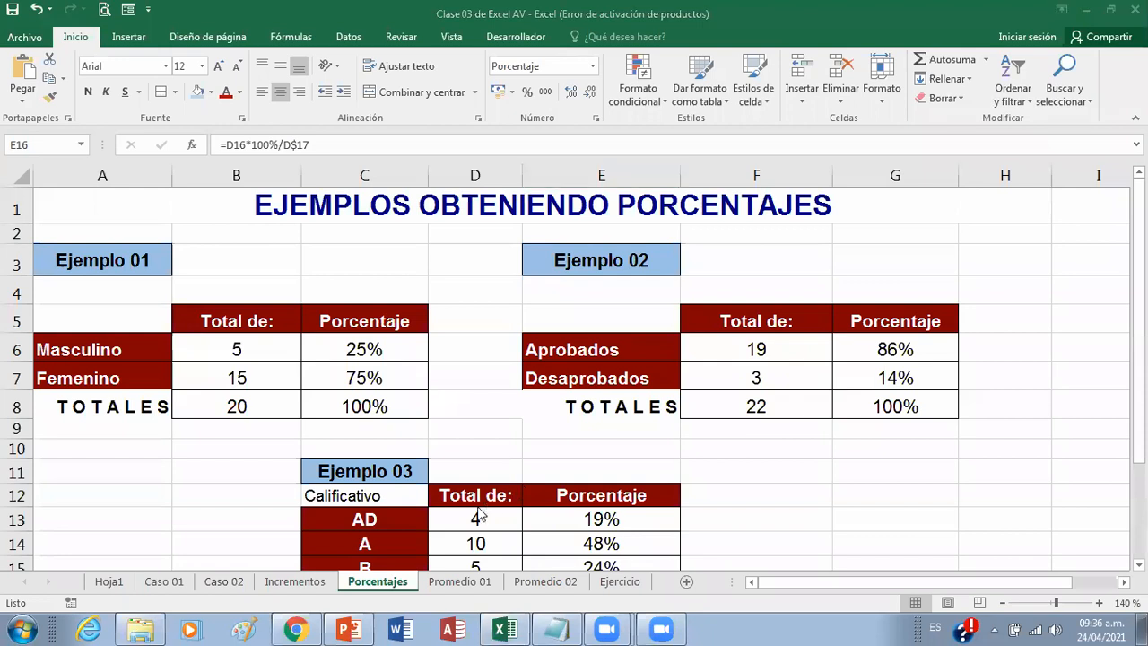
click(354, 629)
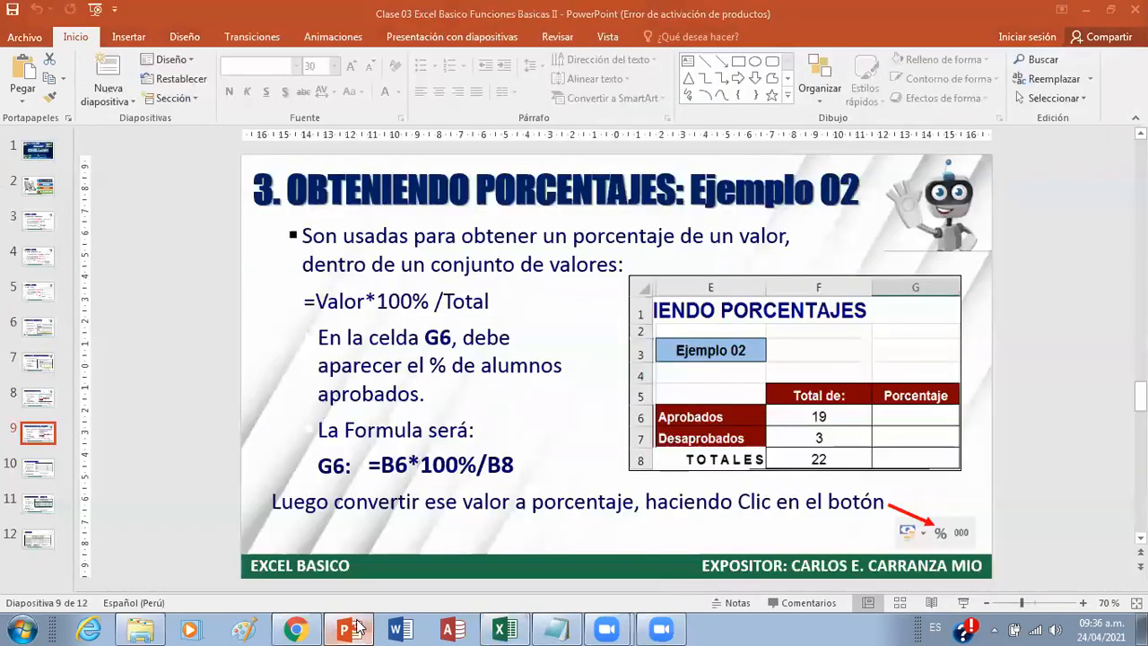
click(355, 628)
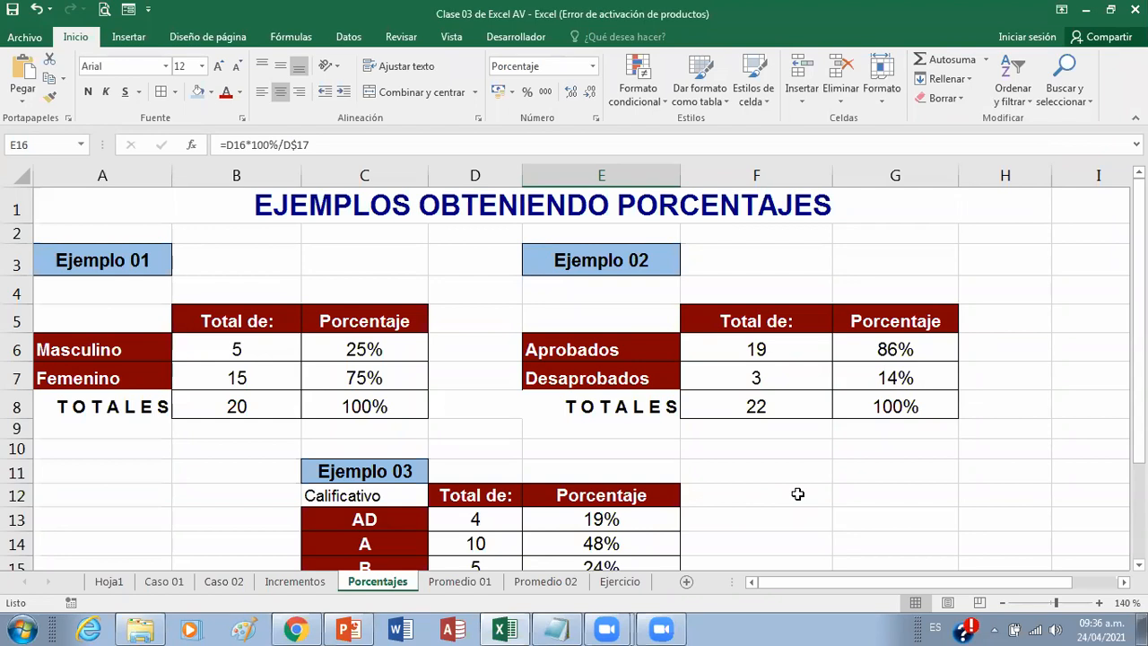
click(349, 630)
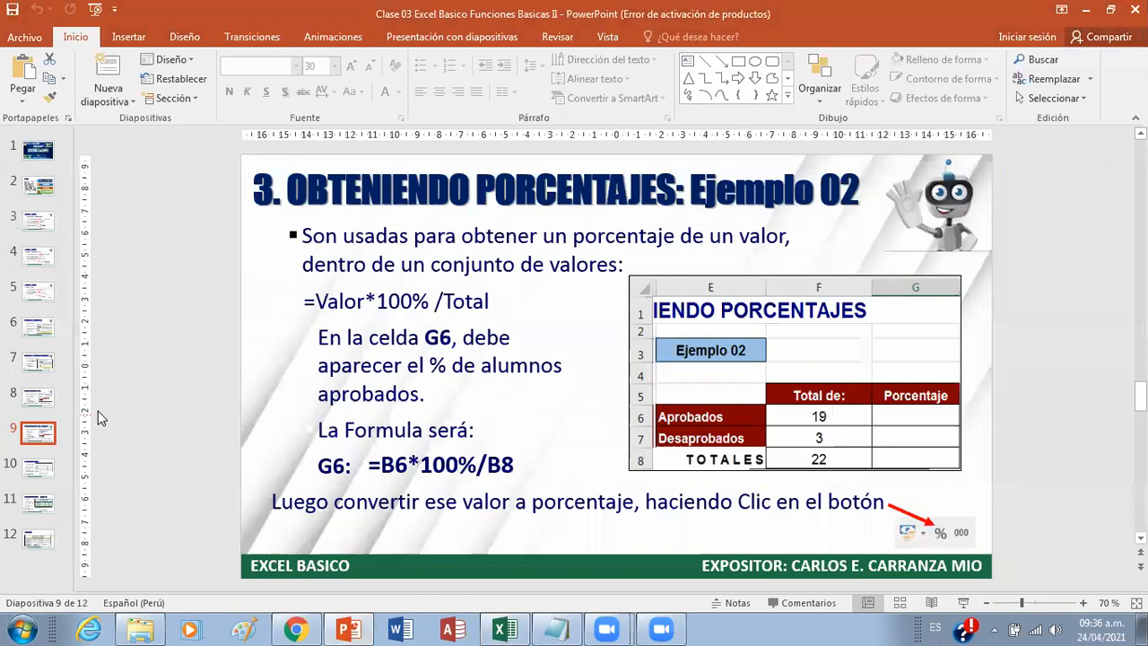
click(38, 473)
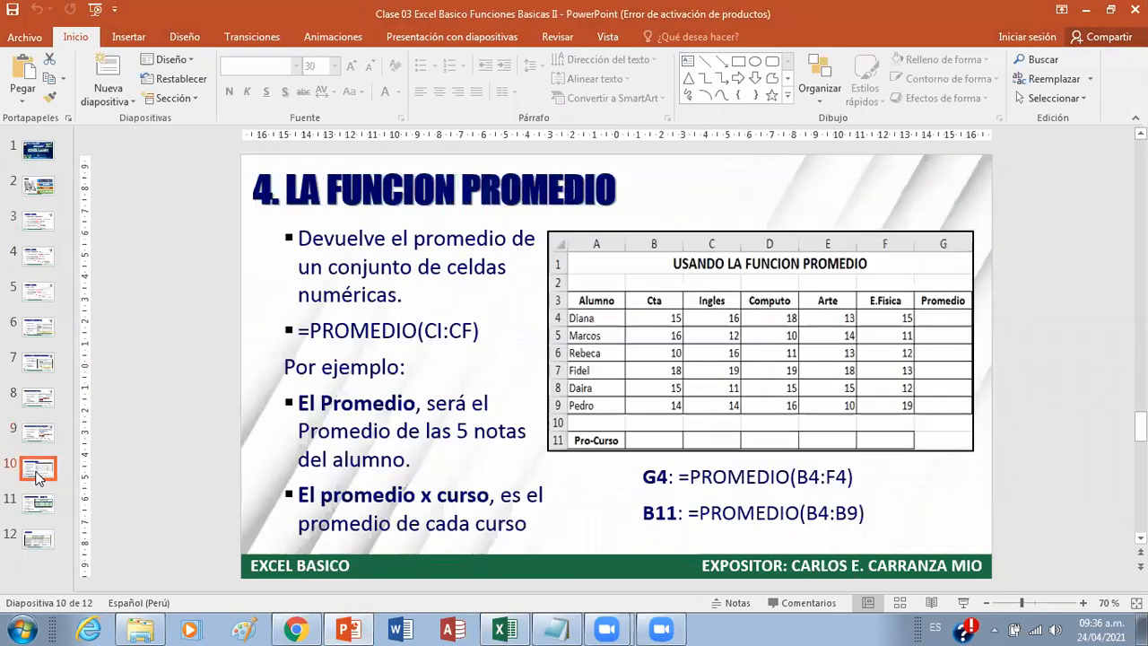
click(37, 433)
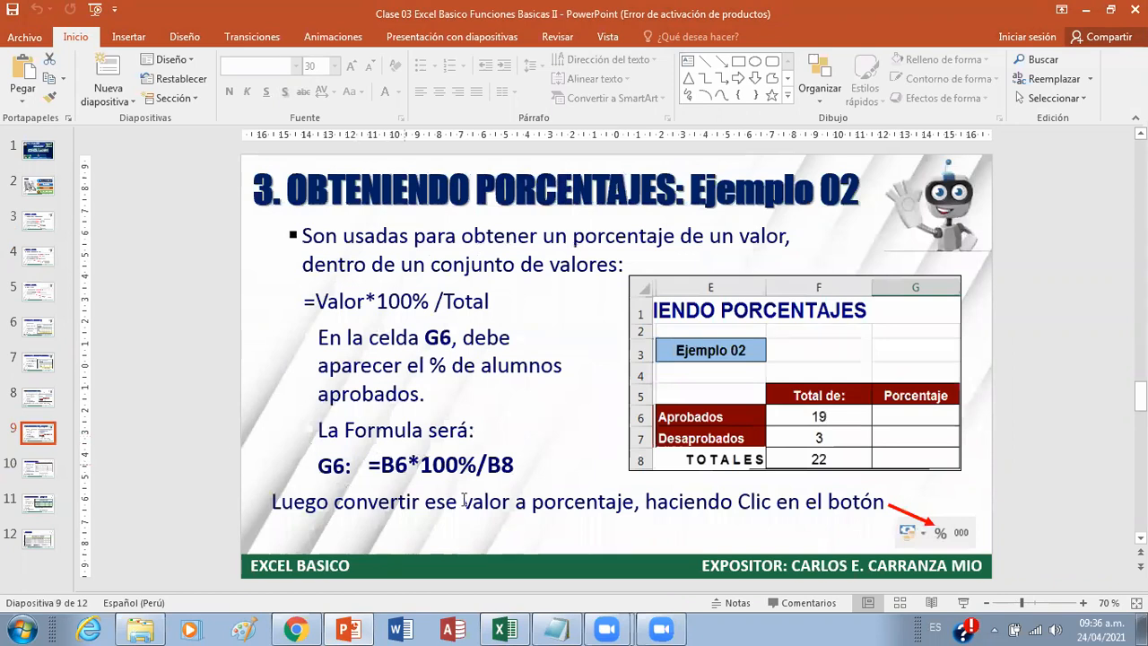
click(354, 626)
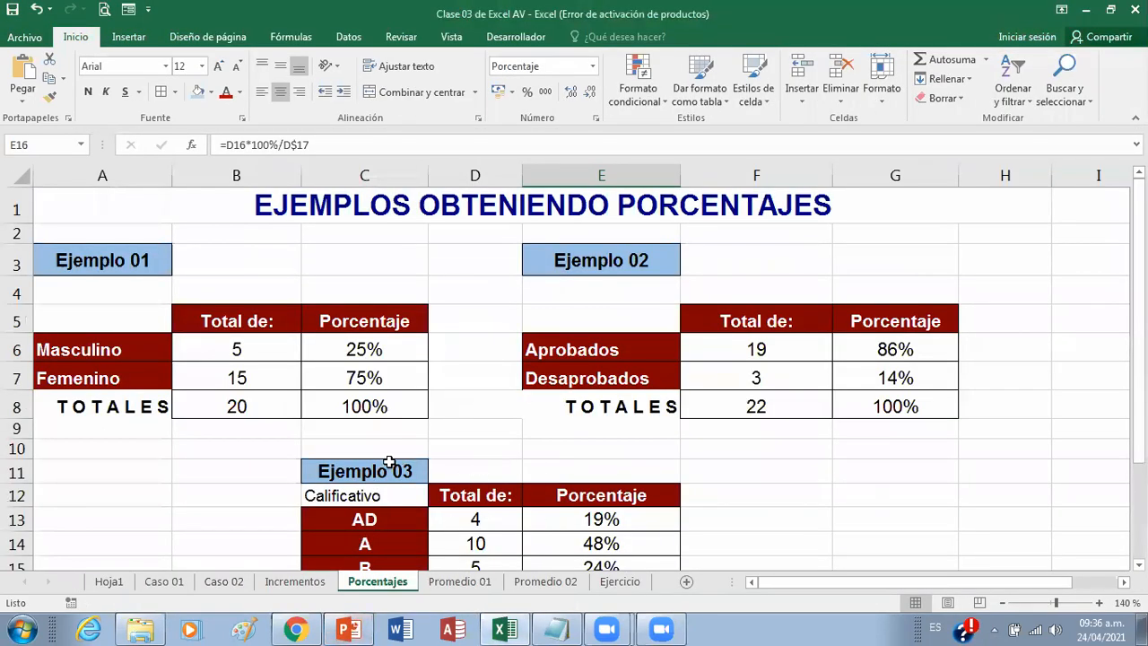
Step: Select the whole Ejemplo 03 table, C11:E17, and recheck its percentage formulas in E13 to E16
click(296, 453)
scroll(301, 462, down, 2)
drag(368, 297, 592, 444)
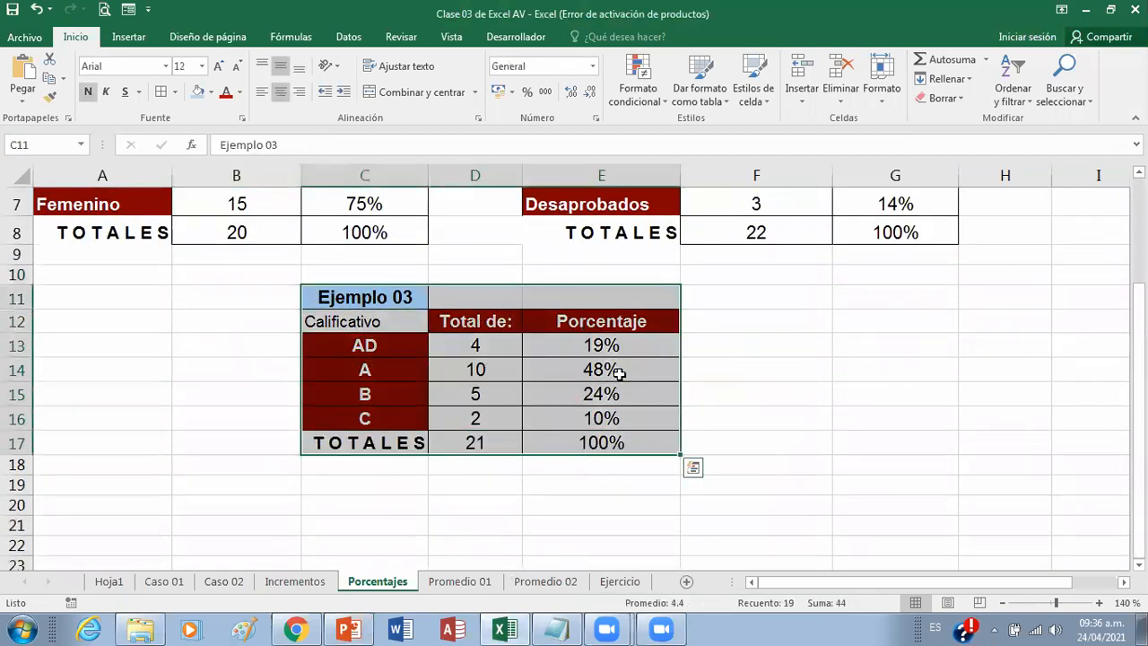
click(613, 350)
click(592, 377)
click(578, 396)
click(565, 409)
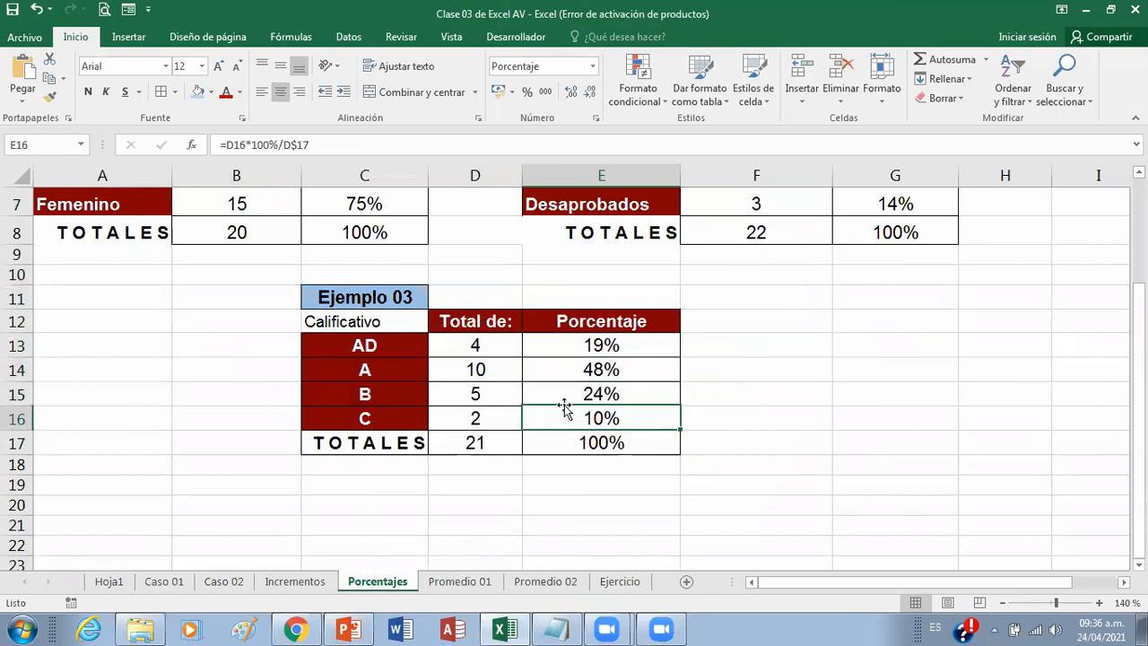
click(618, 349)
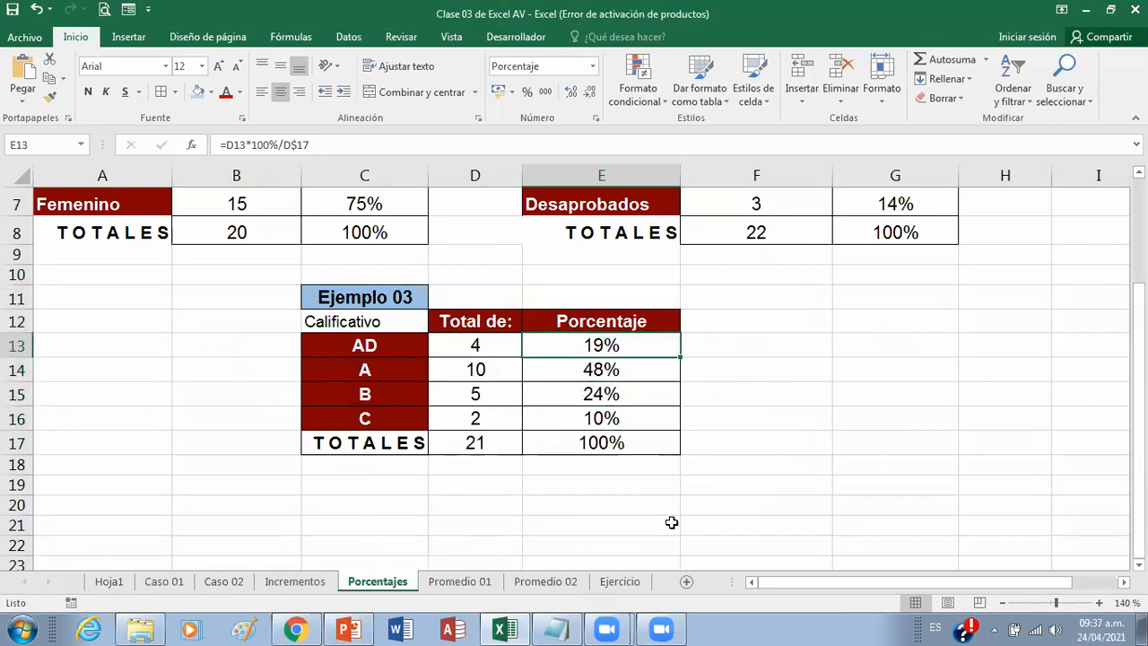
Step: Switch to PowerPoint, start the slide show from slide 9, advance to the La Funcion Promedio slide and reveal its example table
click(348, 629)
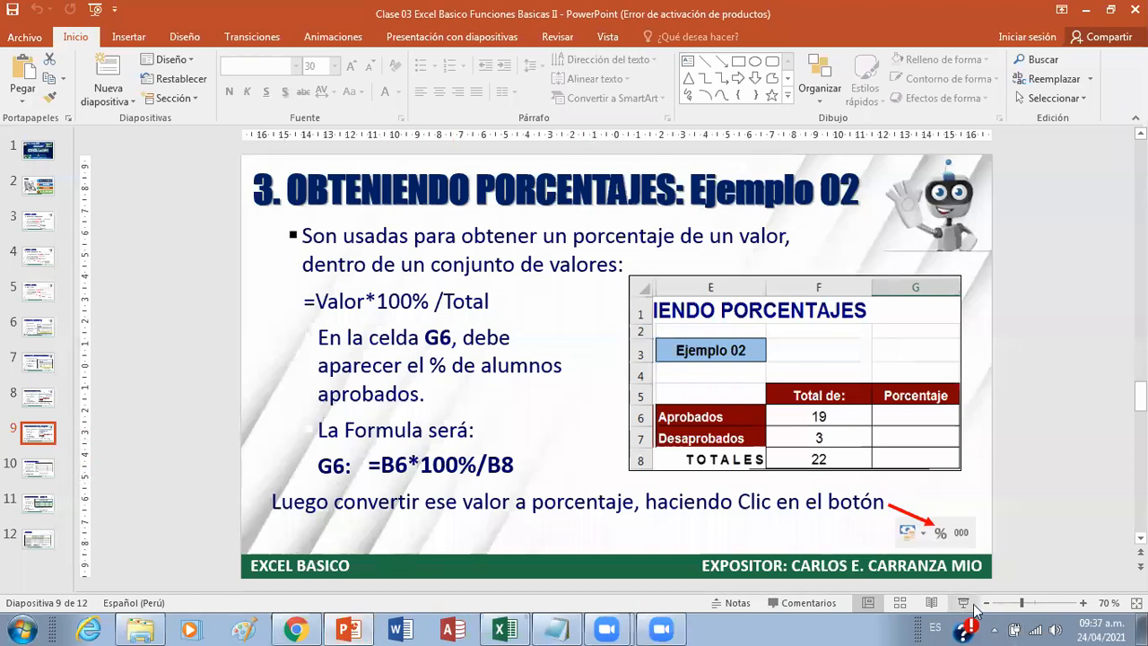
click(972, 603)
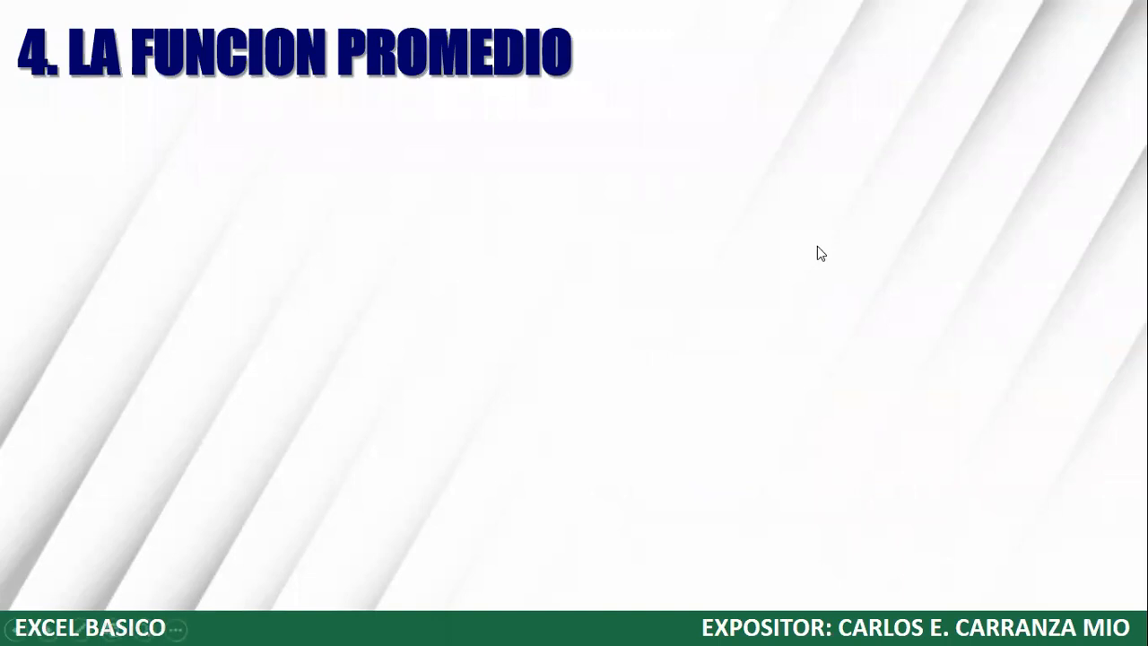
click(554, 194)
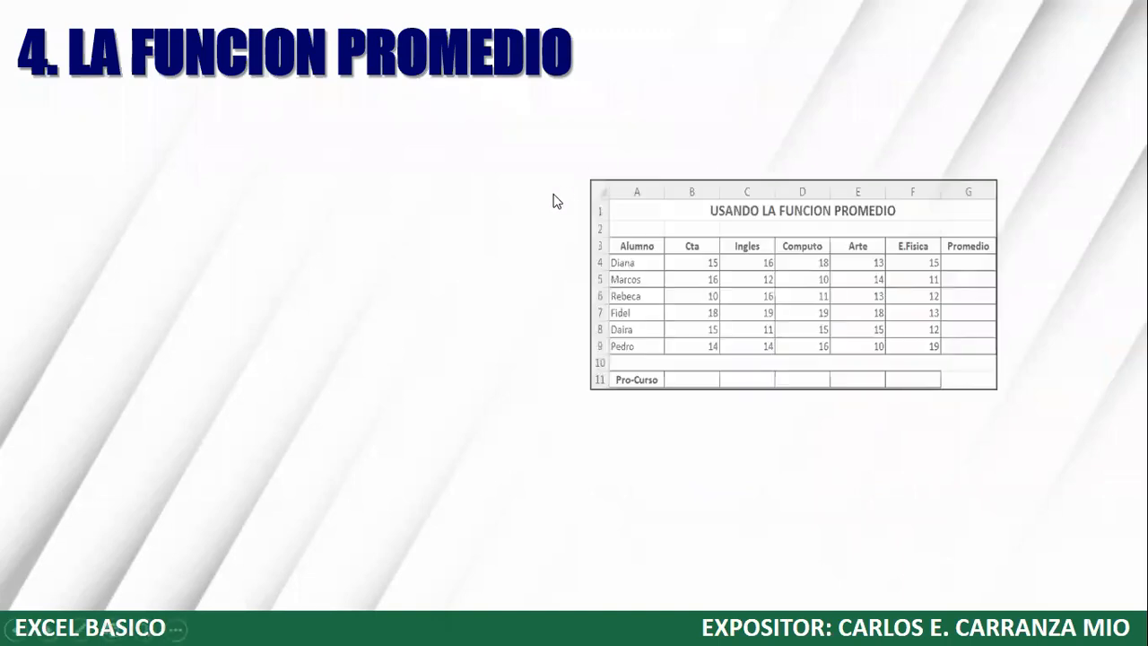
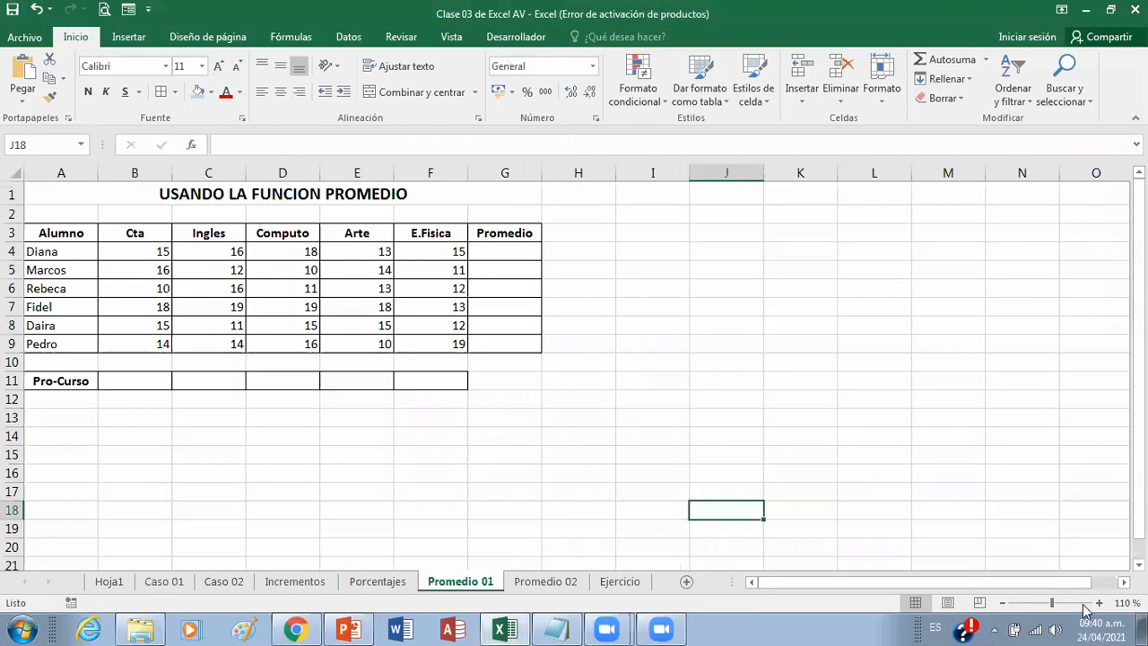
Step: Calculate the first student's average in G4 on the Promedio 01 sheet with =PROMEDIO(B4:F4)
click(1098, 604)
click(1098, 603)
click(1098, 603)
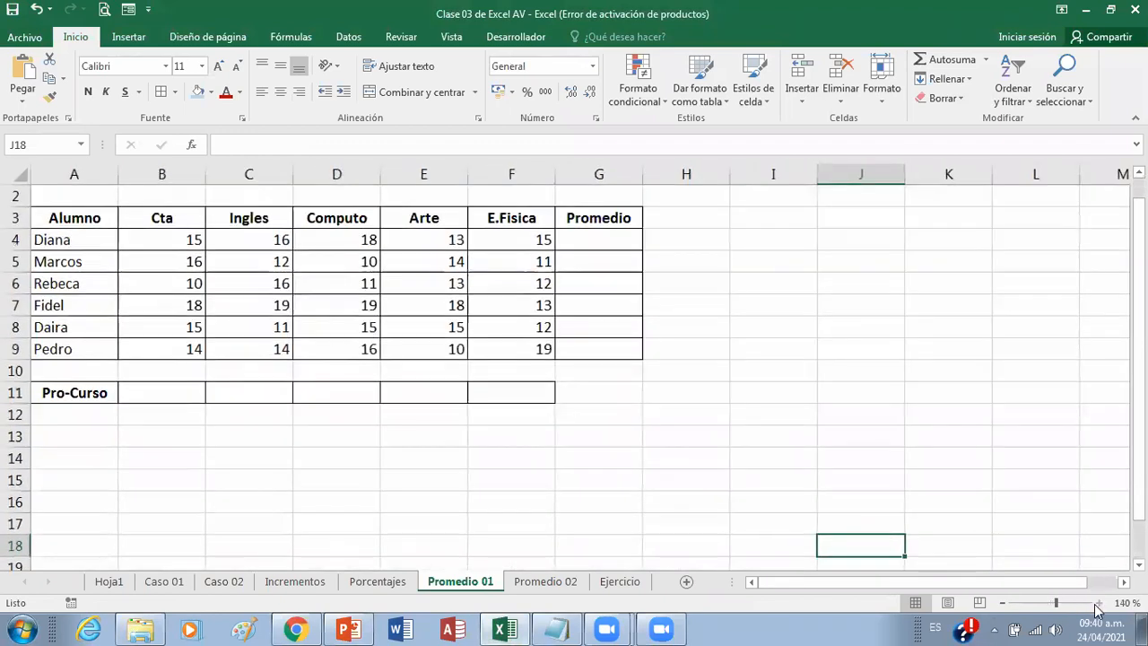
click(1098, 603)
scroll(1002, 520, up, 1)
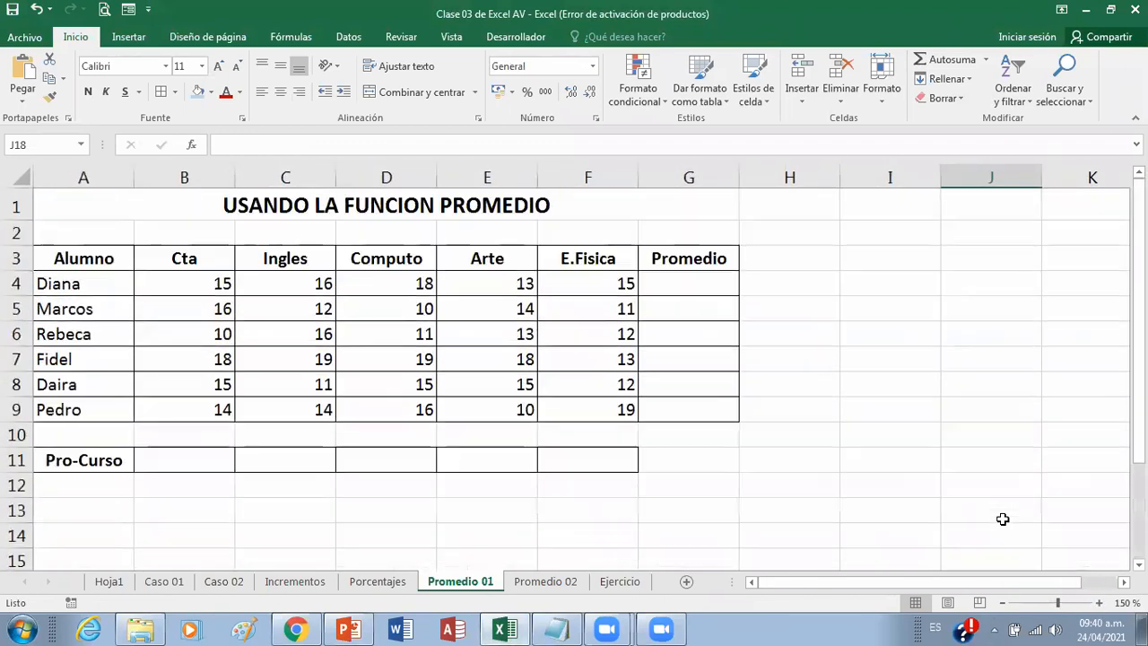
click(695, 289)
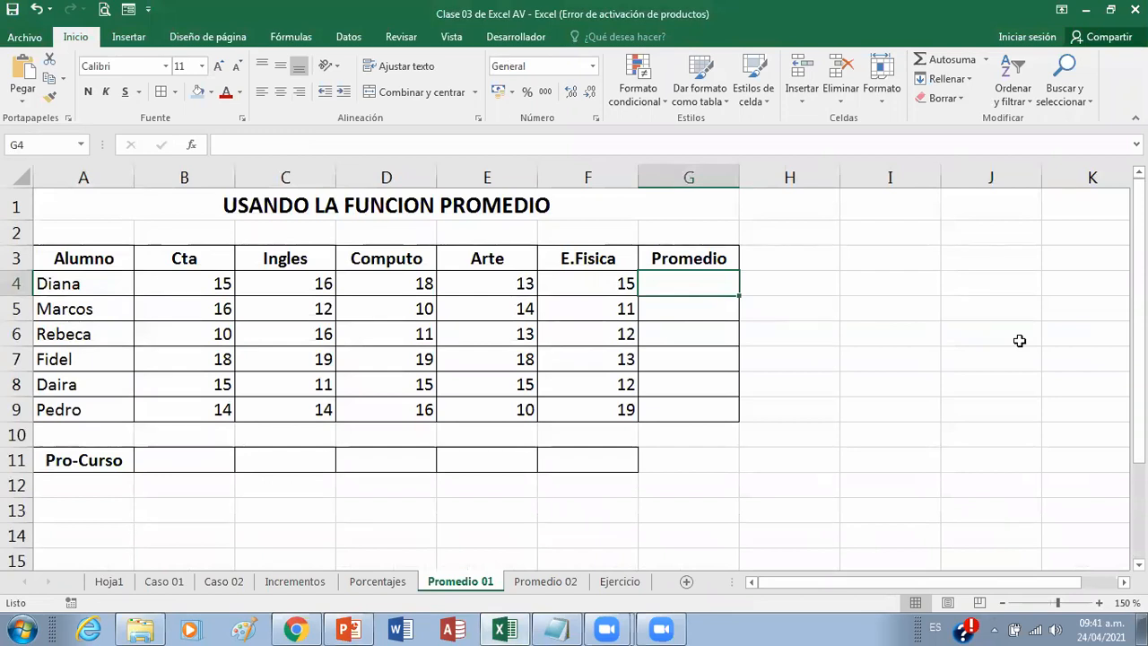
text(=)
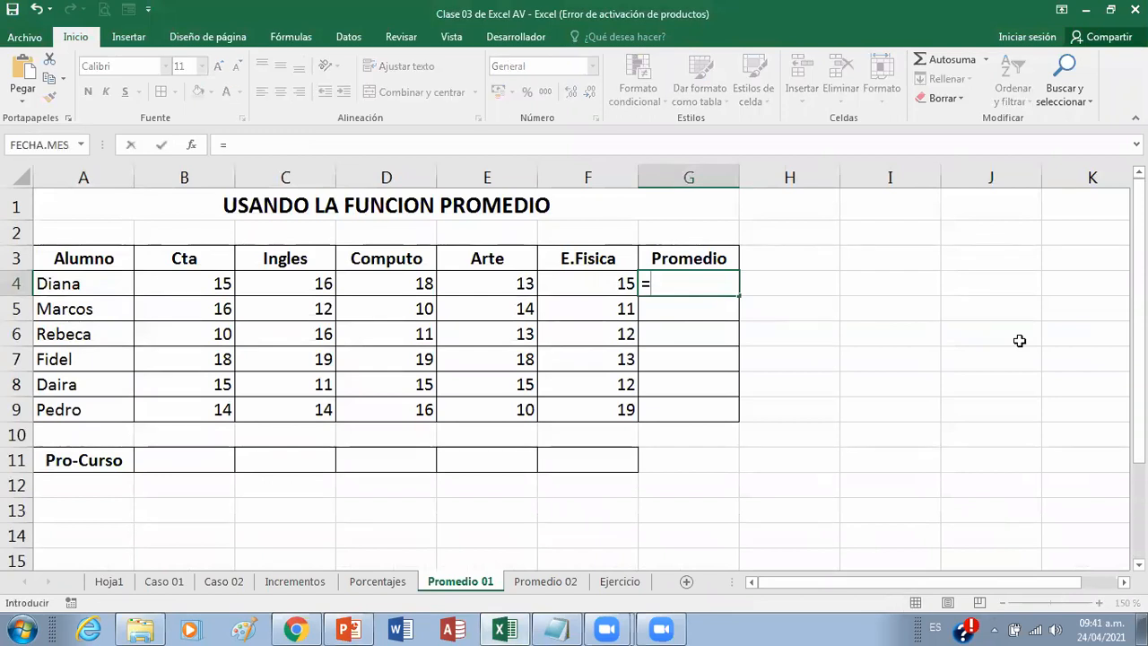
text(promedio)
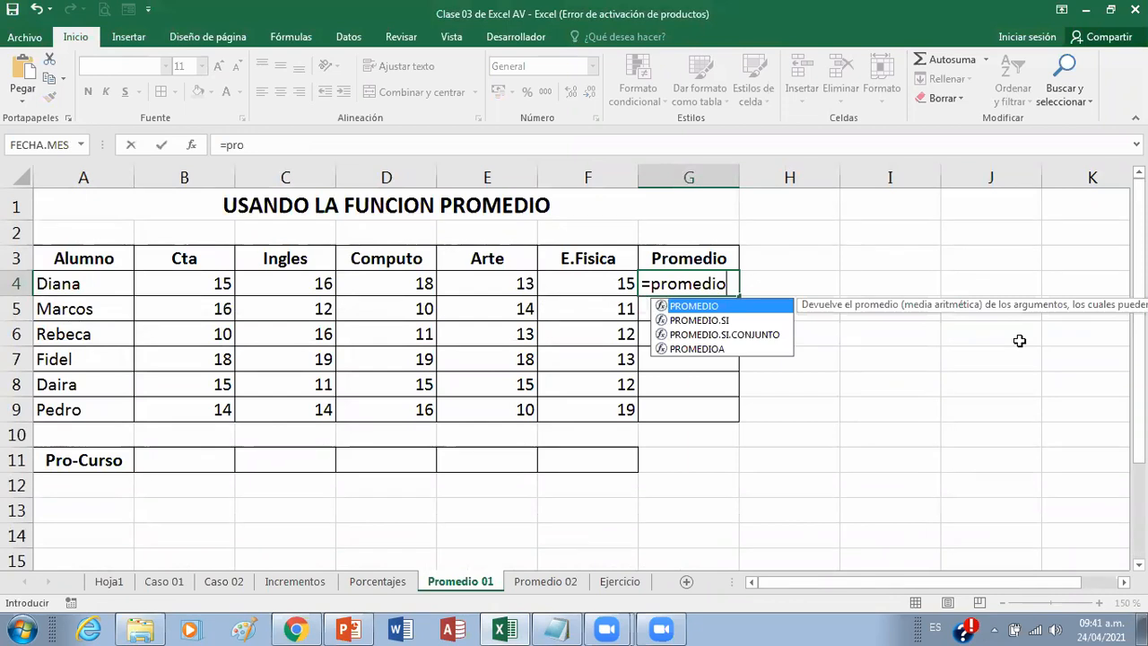
text(()
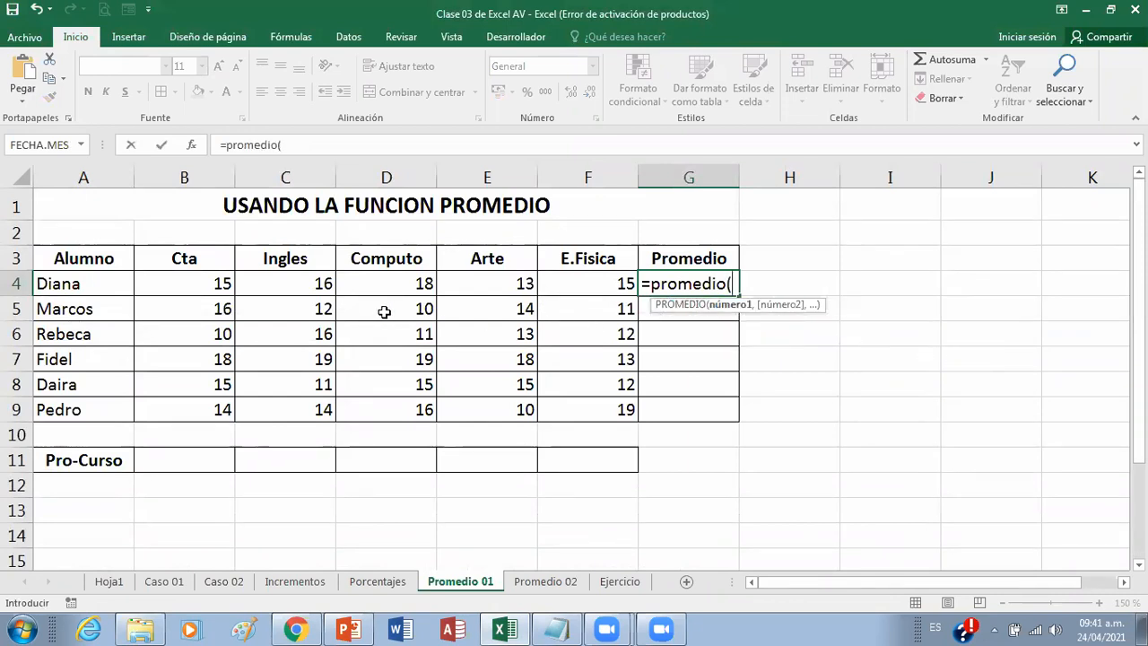
click(198, 283)
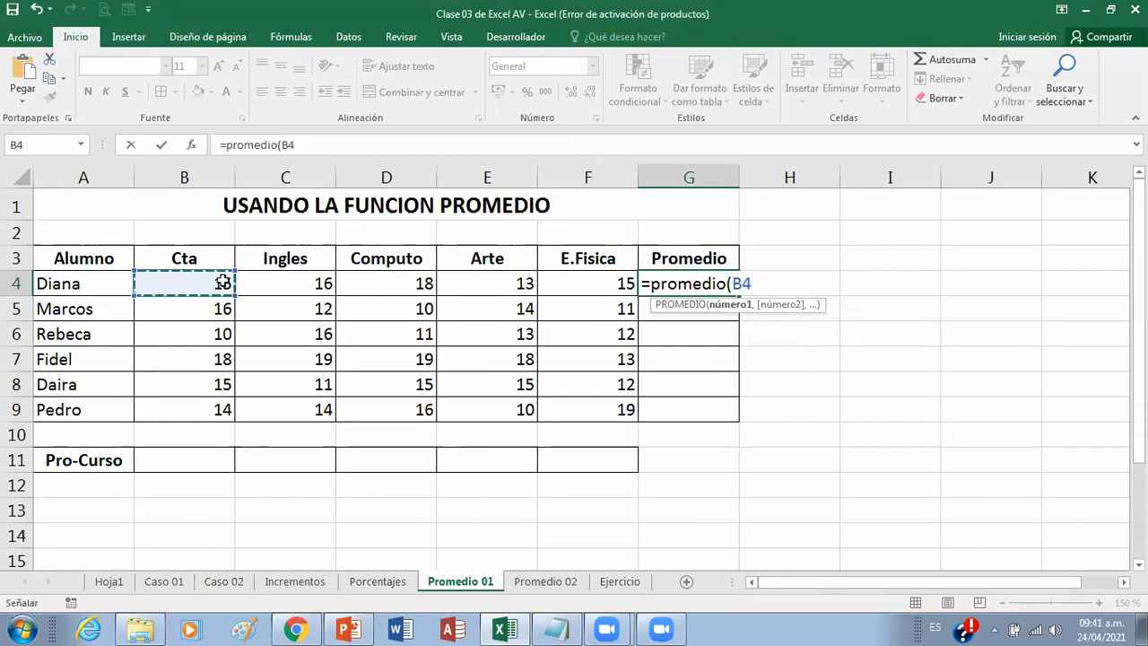
drag(185, 282, 593, 284)
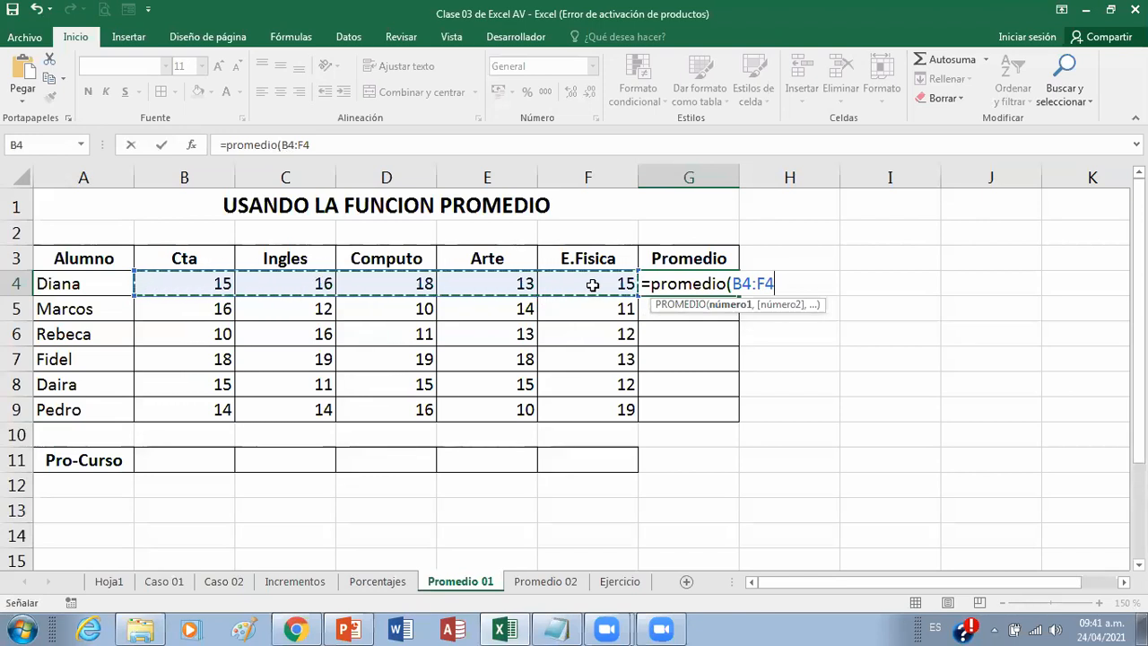
text())
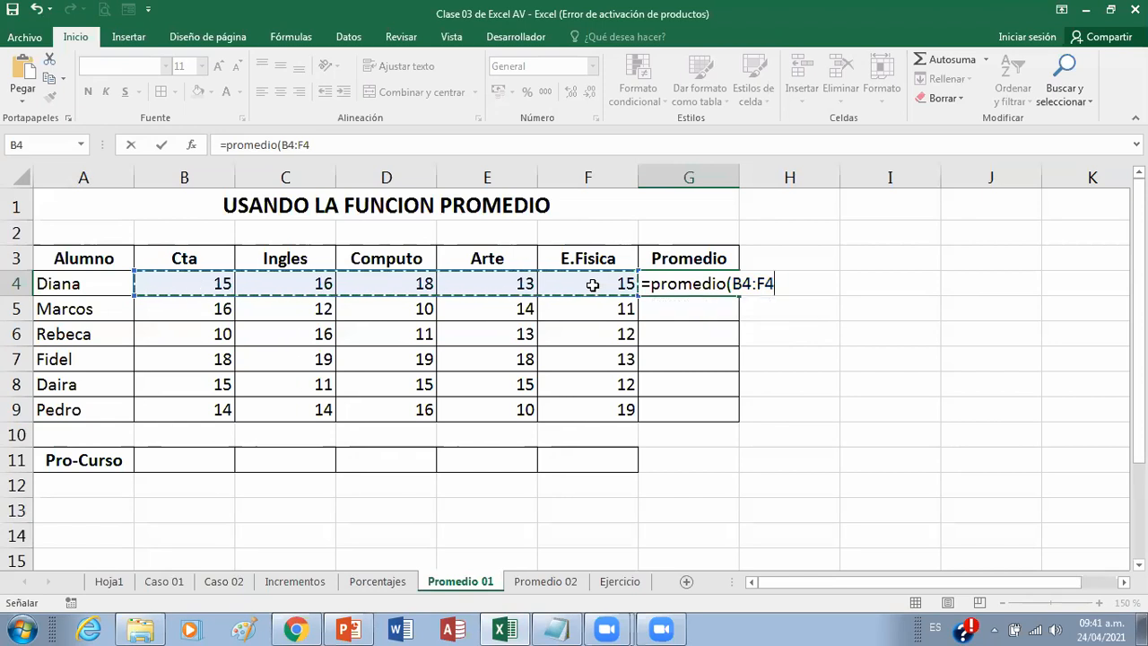
key(Return)
Step: Copy the G4 average formula down the Promedio column to G9 and recheck the formula in G4
click(673, 285)
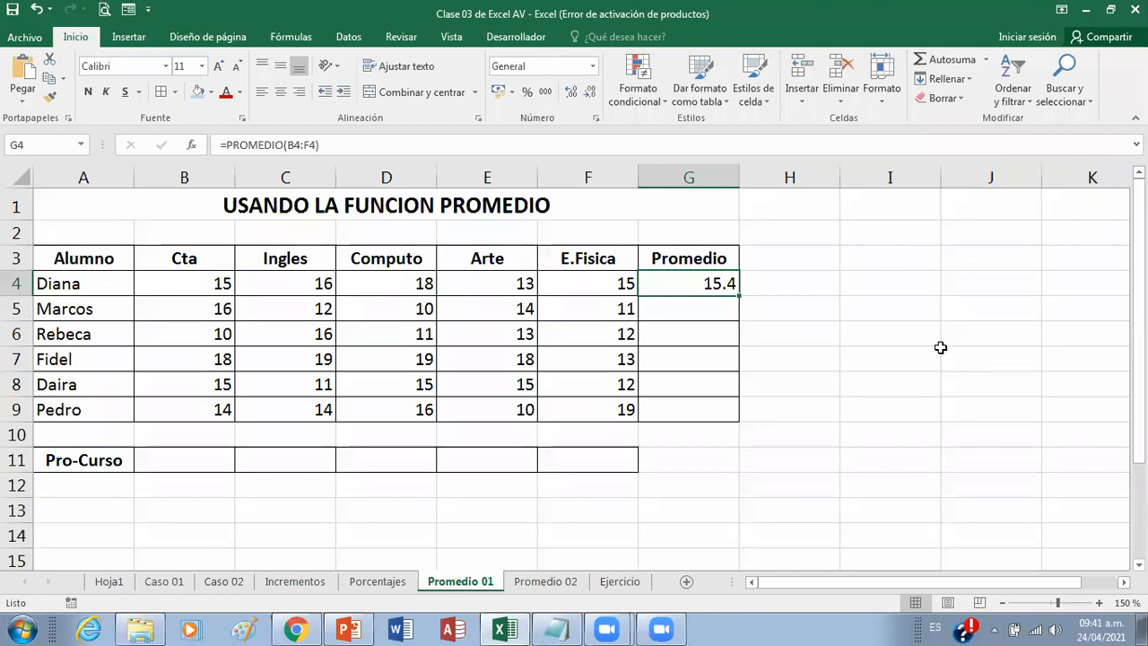
double_click(741, 294)
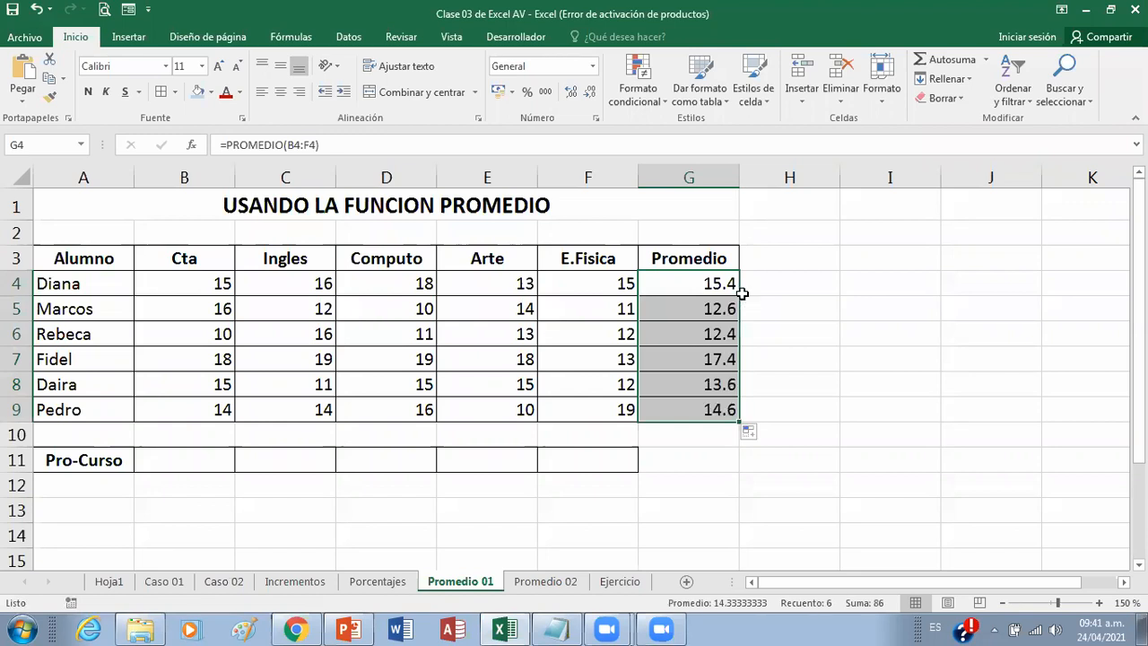
click(786, 284)
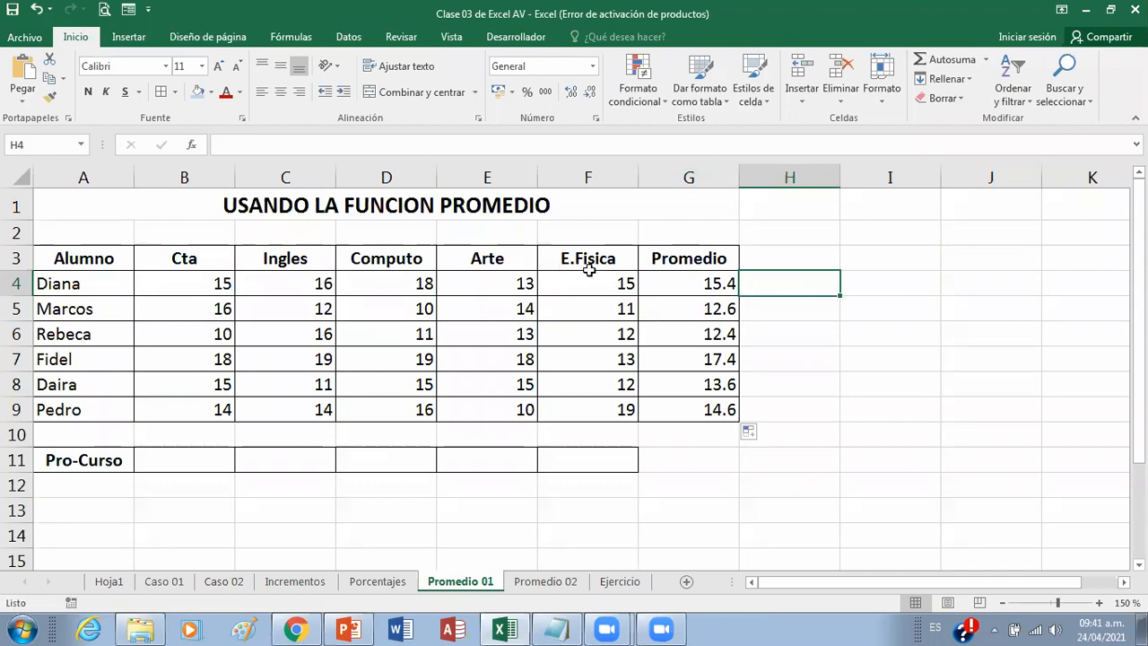
click(680, 285)
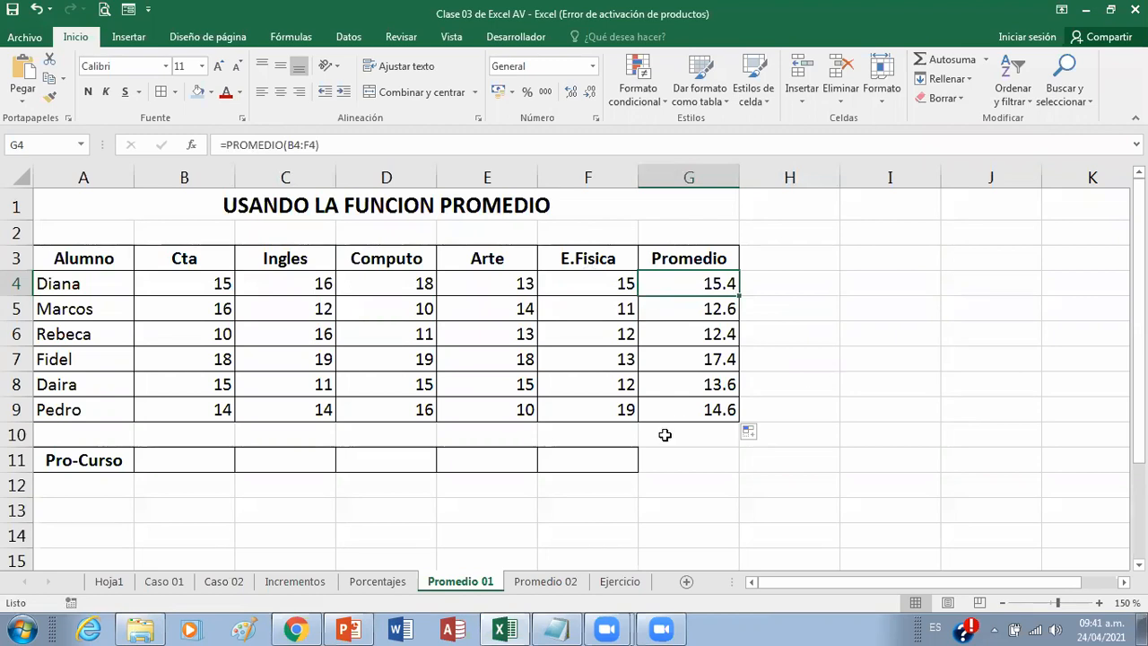
Step: Calculate the Cta course average in B11 of the Pro-Curso row with =PROMEDIO(B4:B9)
click(203, 461)
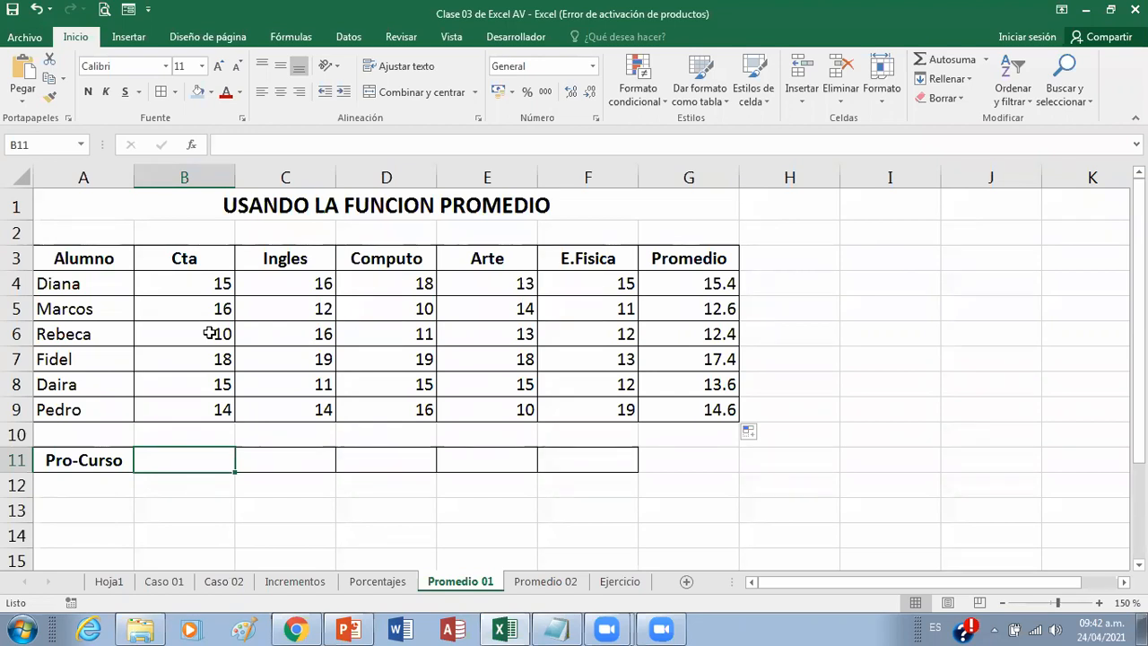
text(=)
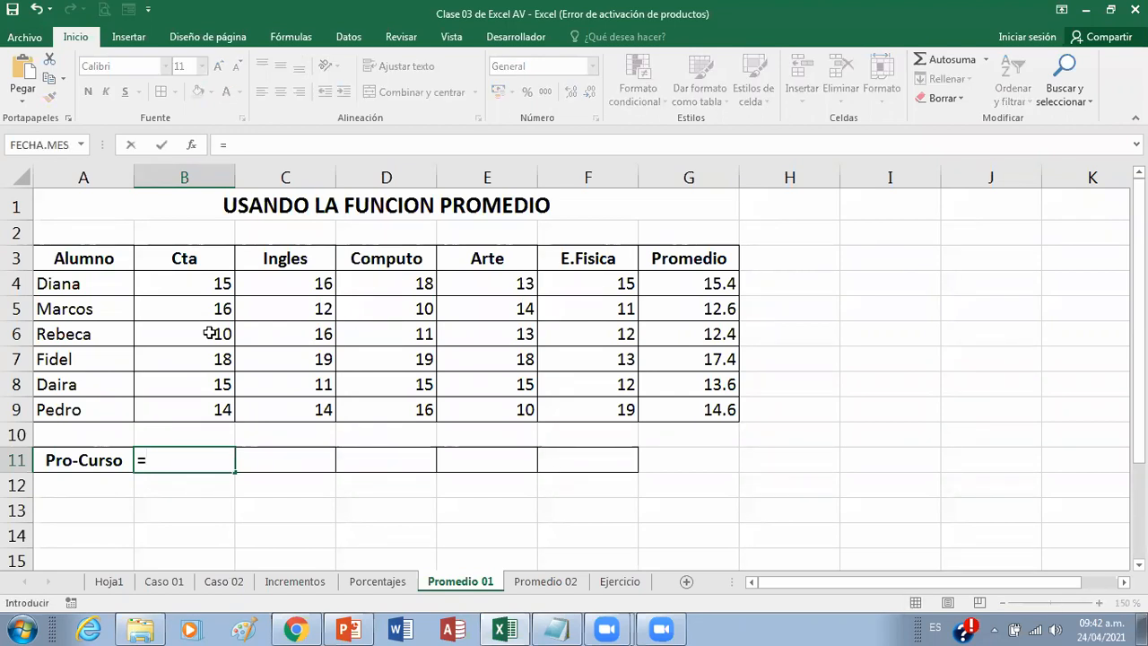
text(p)
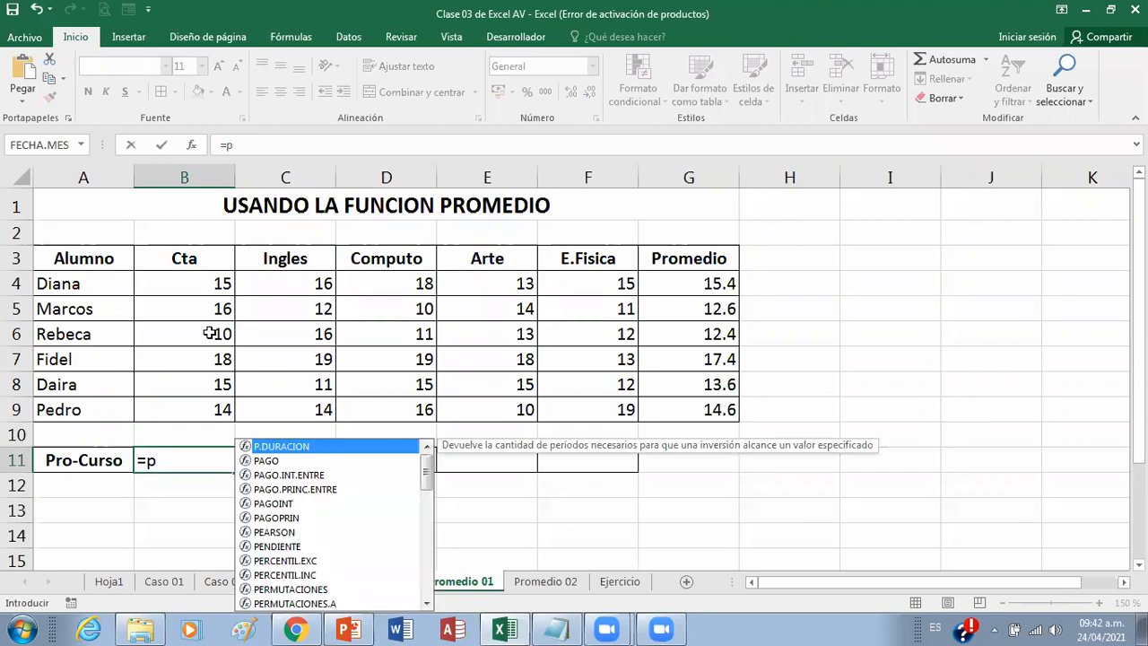
text(romedio)
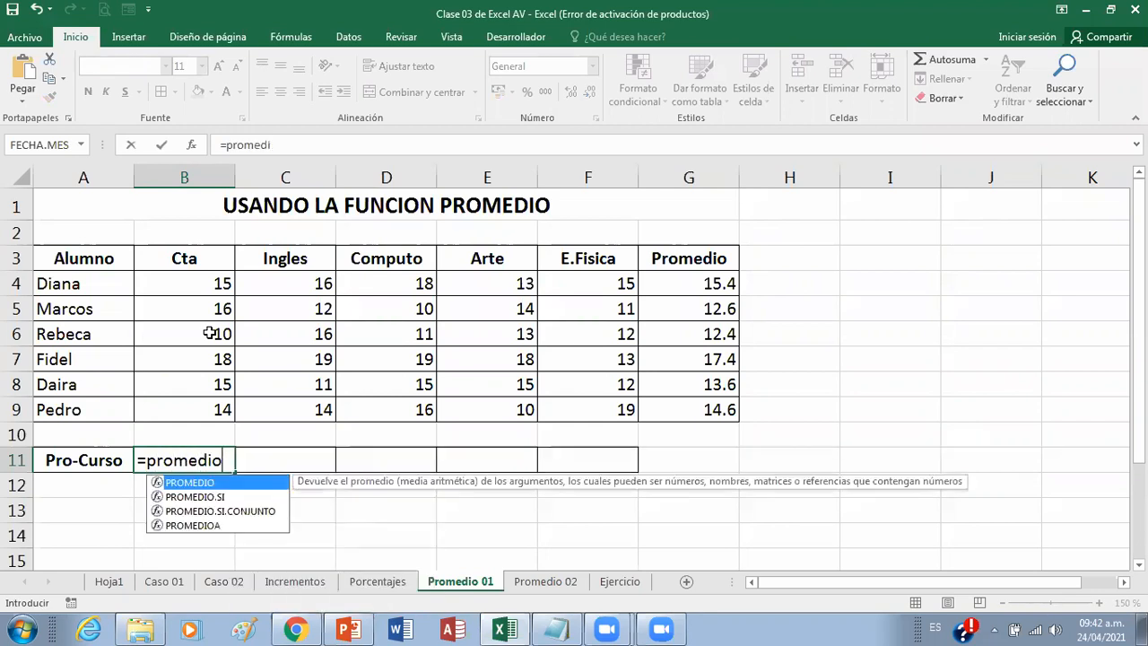
text(()
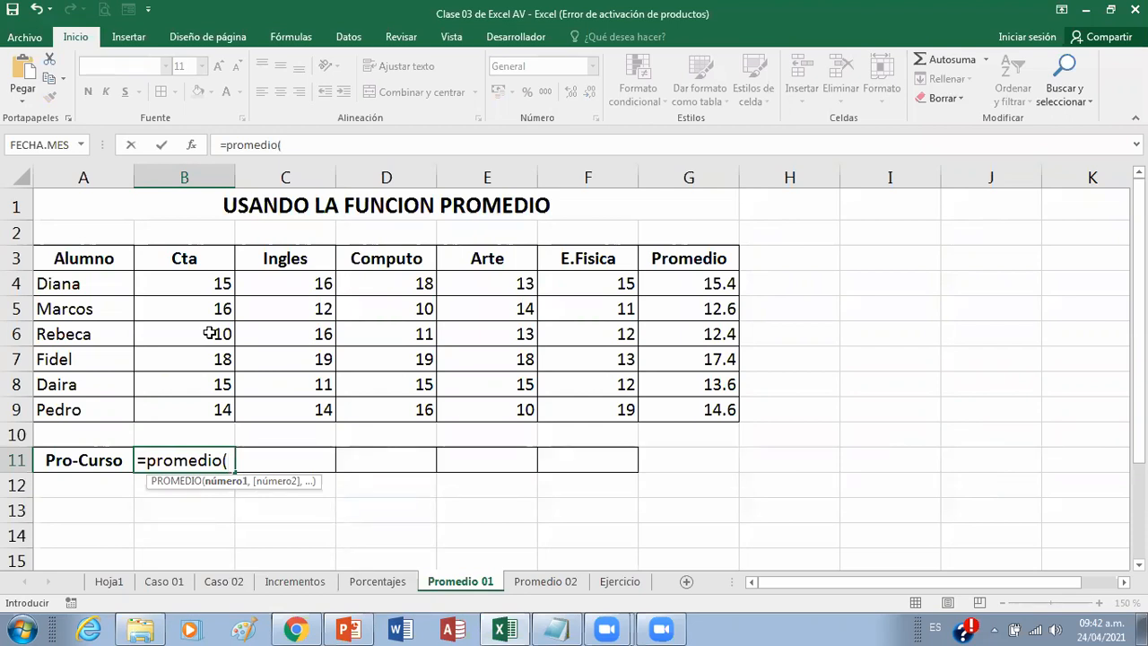
click(201, 283)
drag(201, 282, 192, 406)
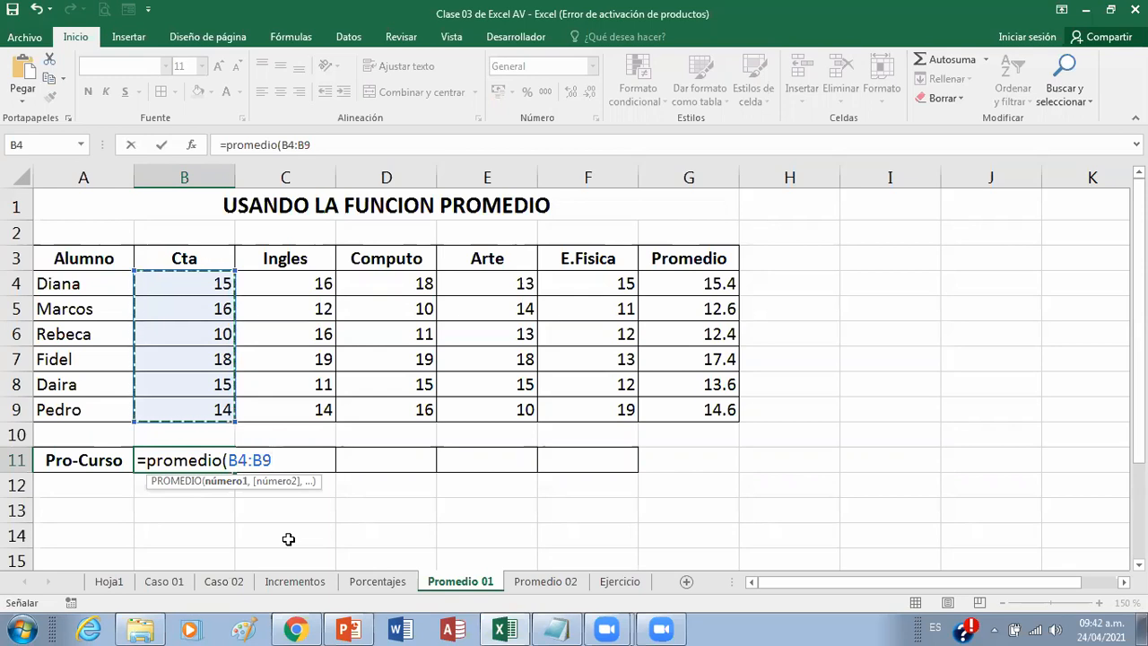
key(ctrl+Return)
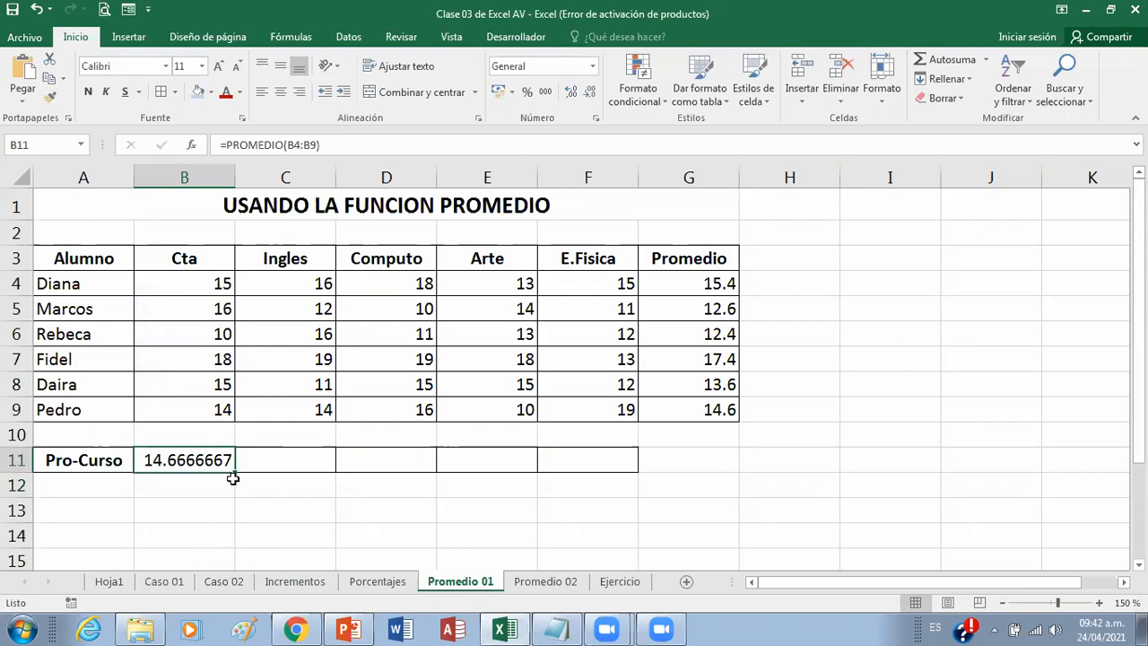
Step: Copy the B11 course average across to F11 and reduce the Pro-Curso values to zero decimals
drag(235, 474, 596, 477)
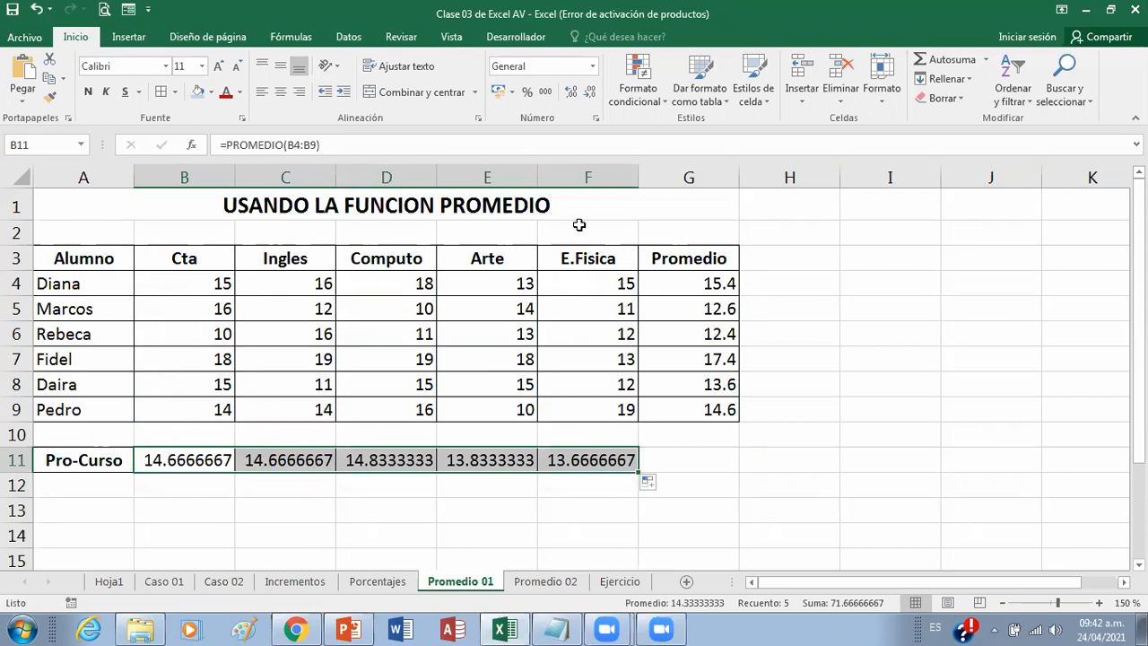
click(591, 93)
click(590, 93)
click(590, 93)
double_click(590, 93)
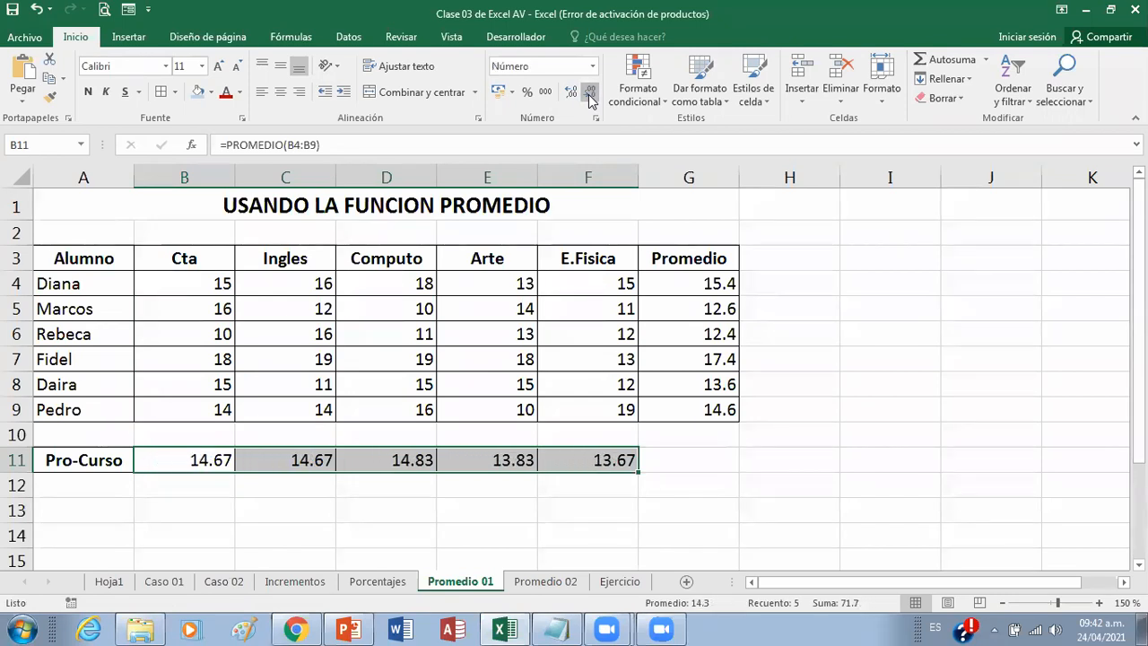
click(591, 94)
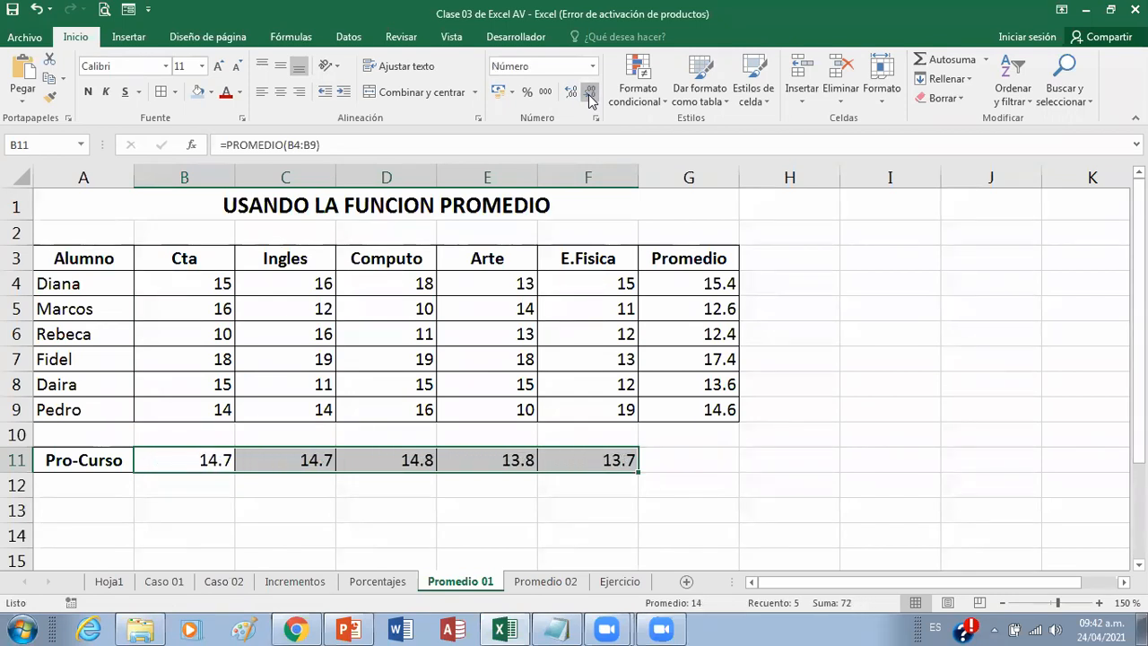
click(590, 93)
click(392, 524)
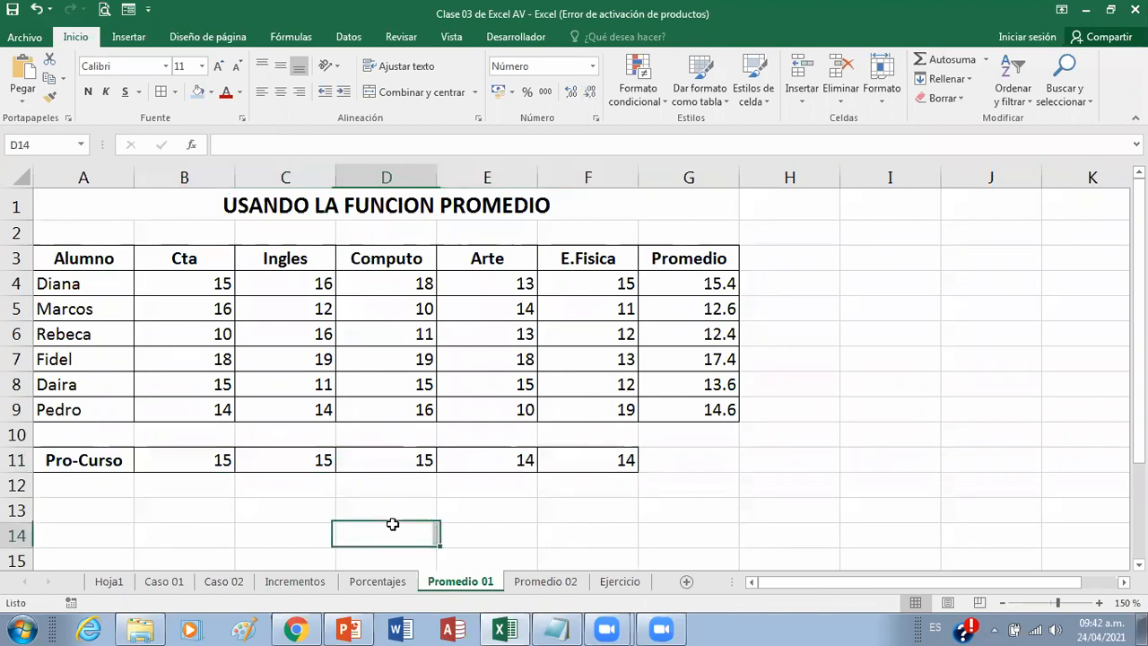
Step: Reduce the student averages in G4:G9 to zero decimals
drag(687, 284, 680, 415)
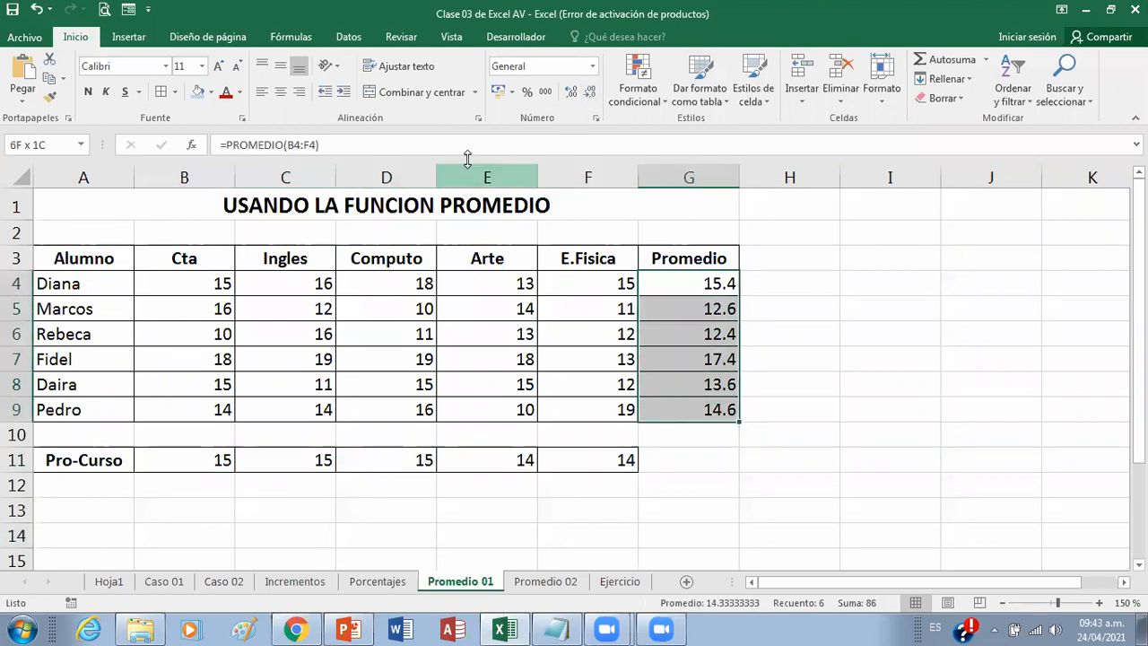
click(591, 93)
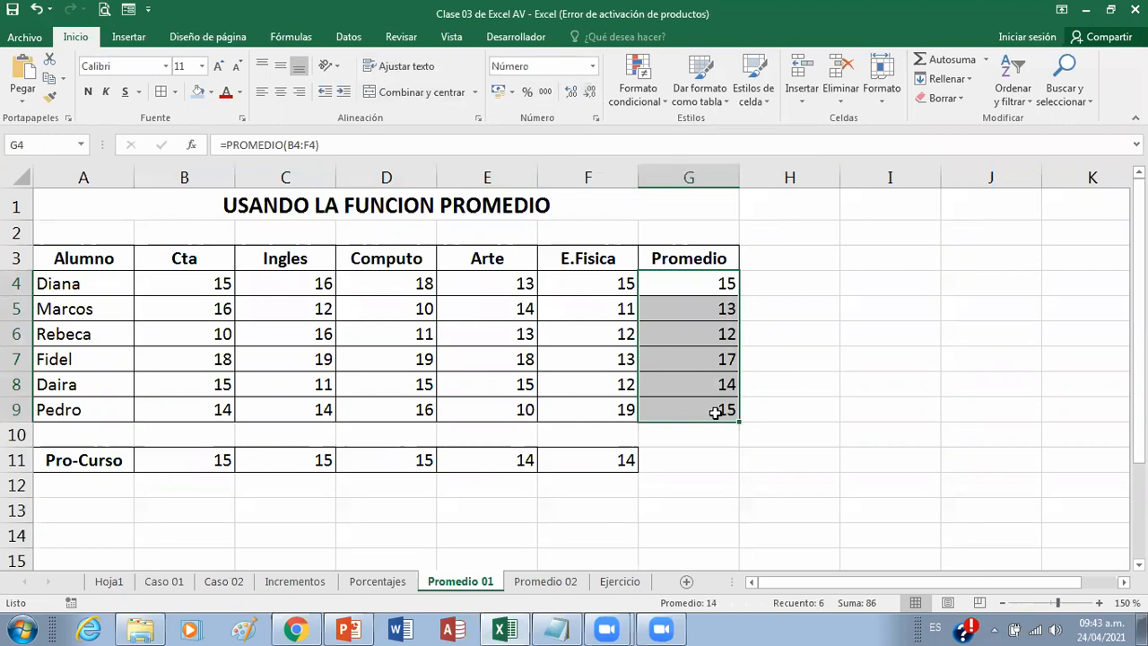
click(768, 508)
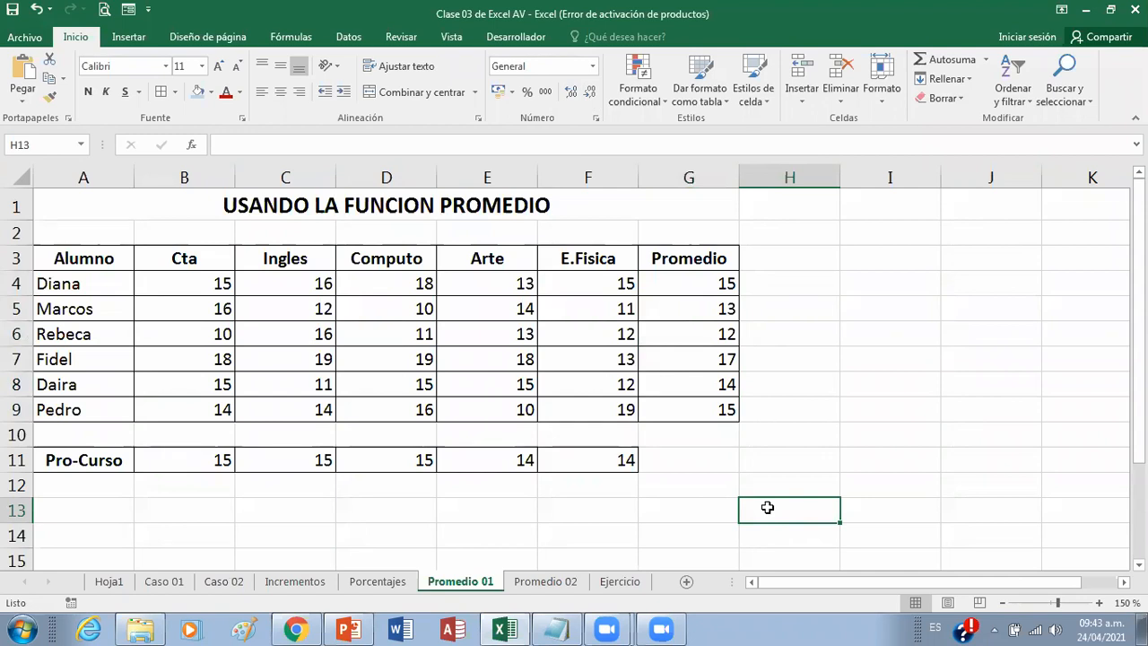
Step: Review the average formula in G4 against the block of grades in B4:F9
click(680, 286)
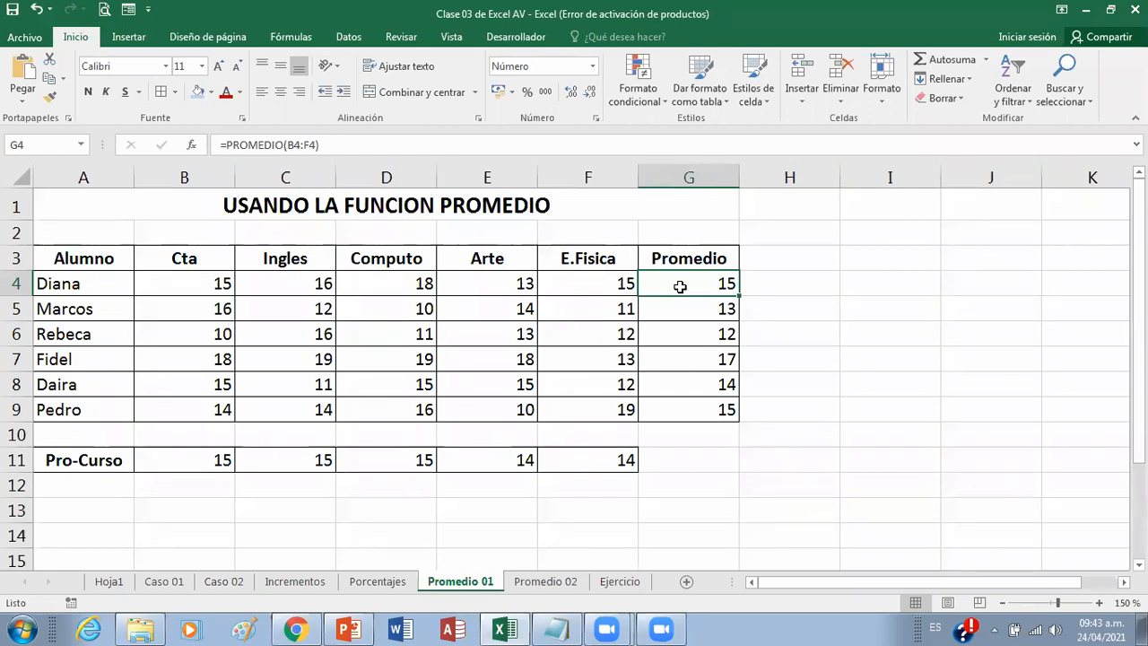
drag(208, 285, 582, 411)
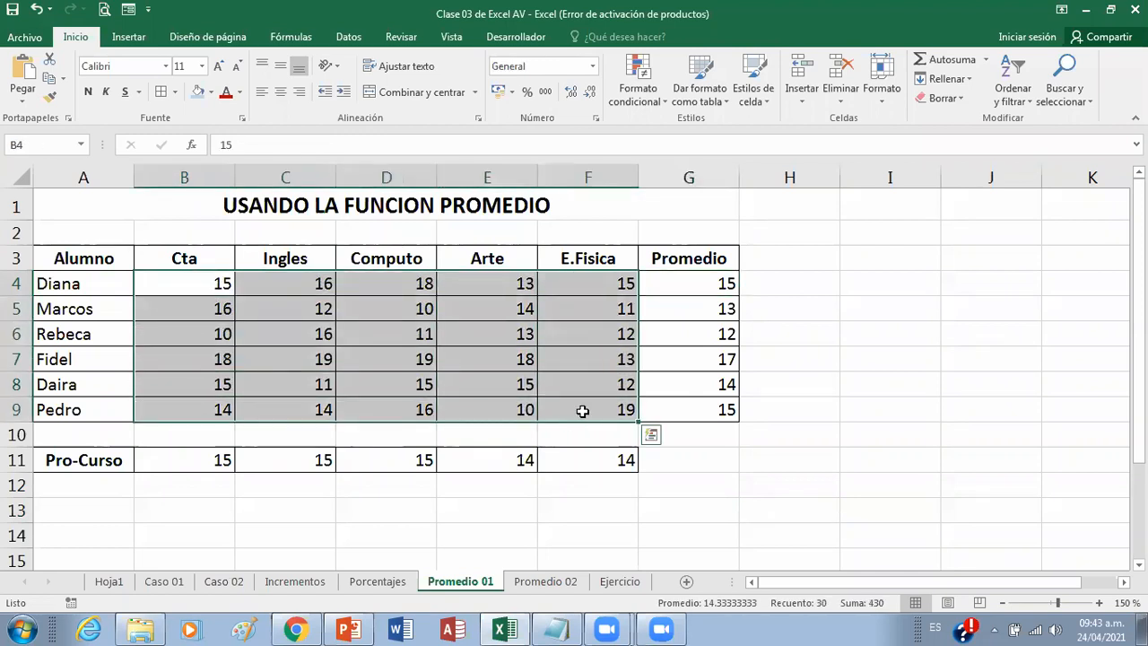
click(707, 282)
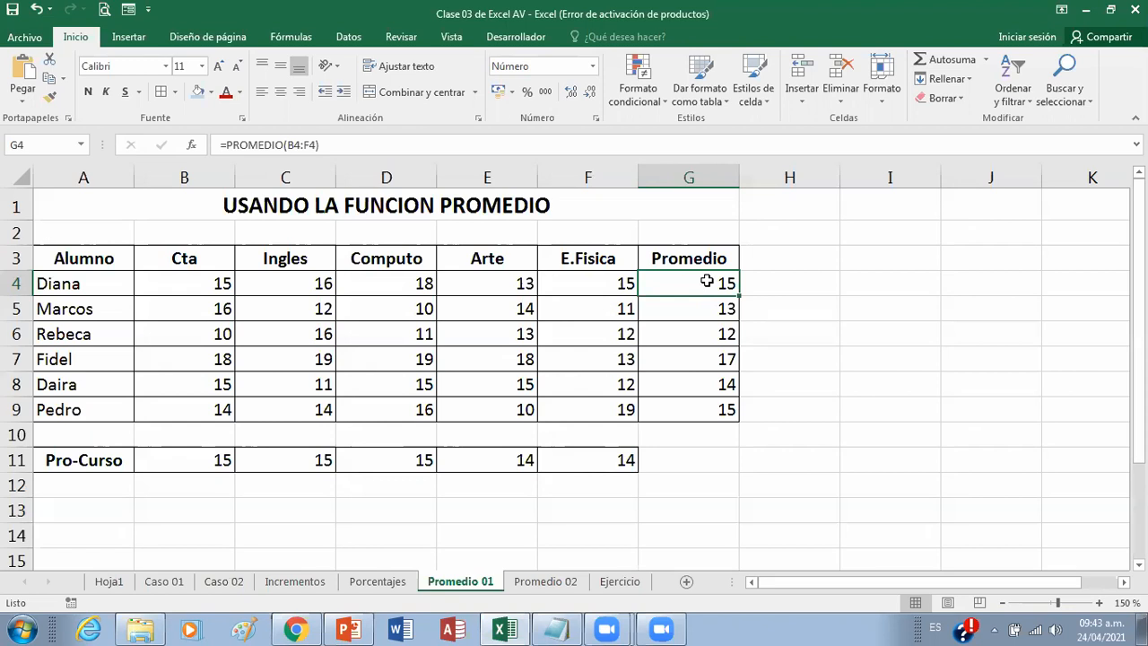
Step: Switch to PowerPoint, open slide 11 with the second PROMEDIO example, and start the slide show from it
click(350, 628)
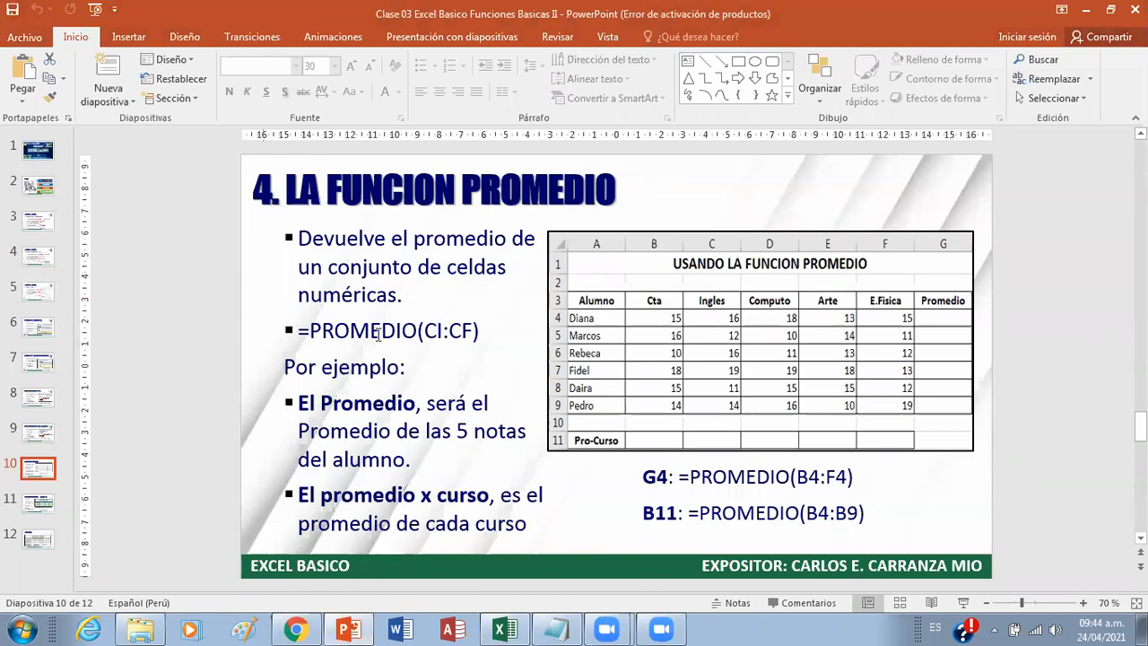
click(36, 504)
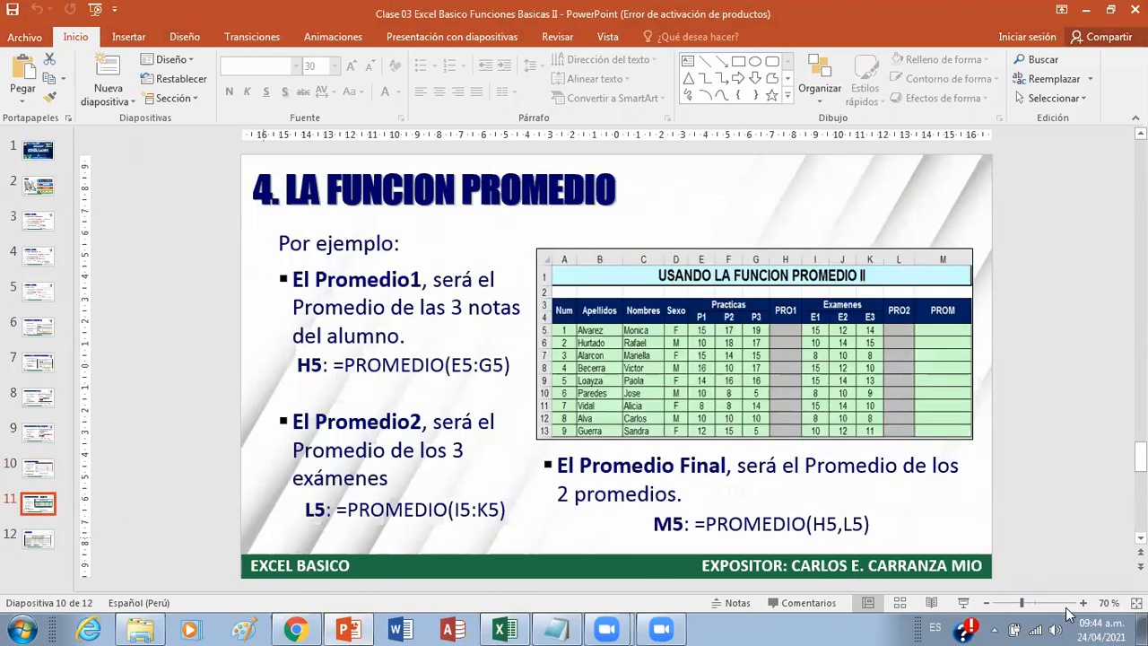
click(964, 603)
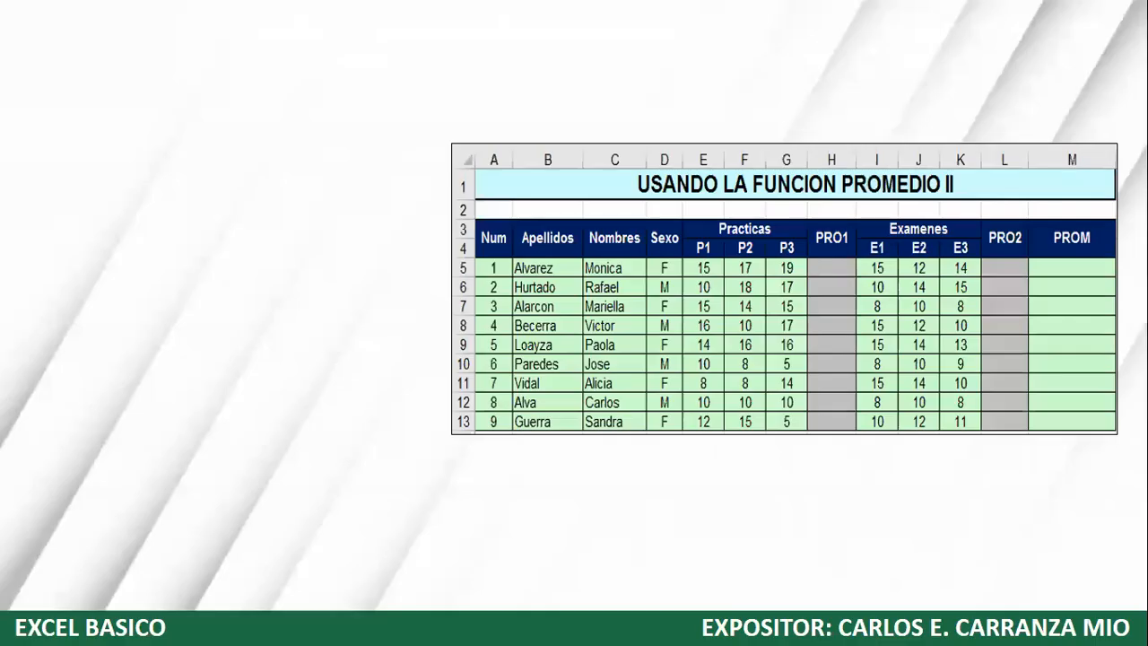
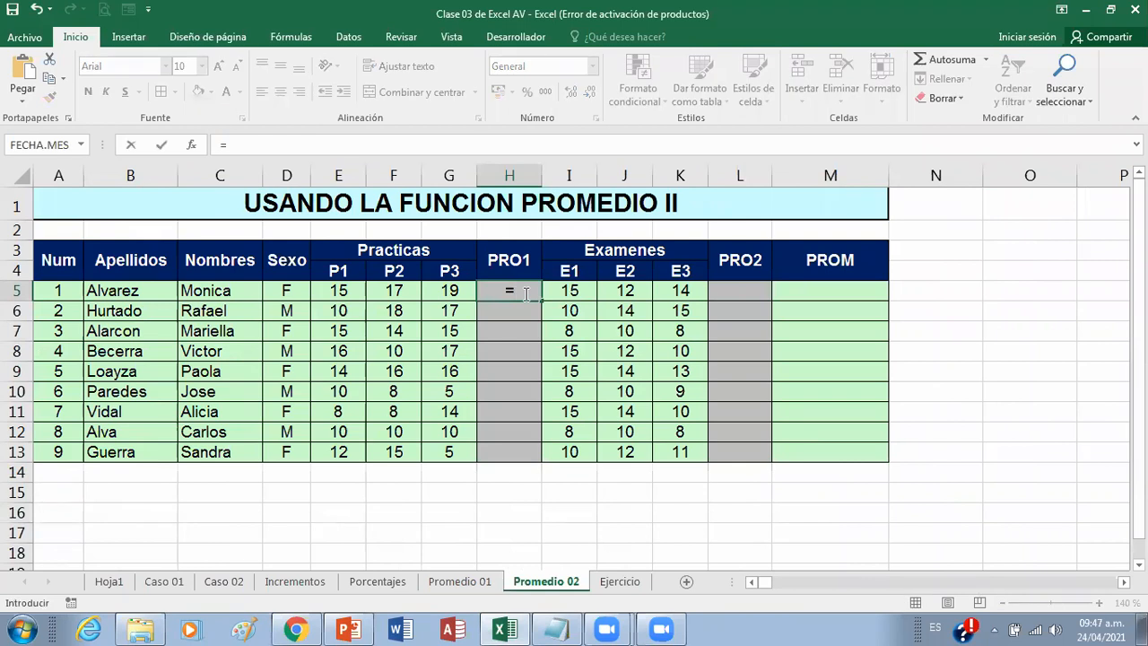
Step: Enter the practice average for the first student in H5 as =PROMEDIO(E5:G5)
text(omedio)
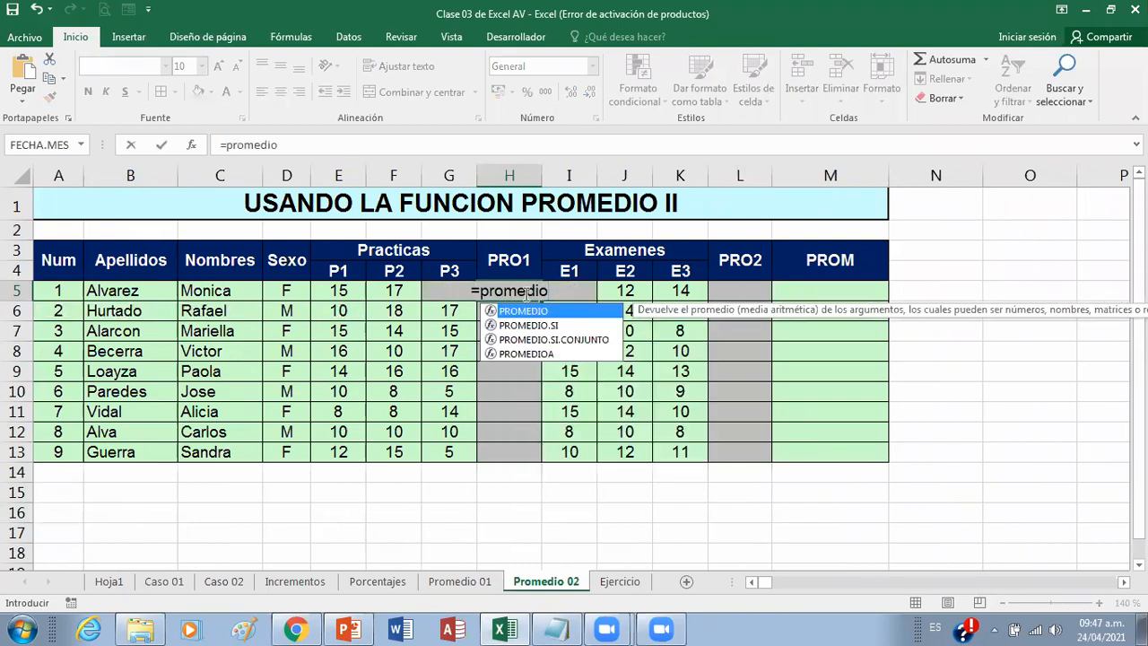
text(()
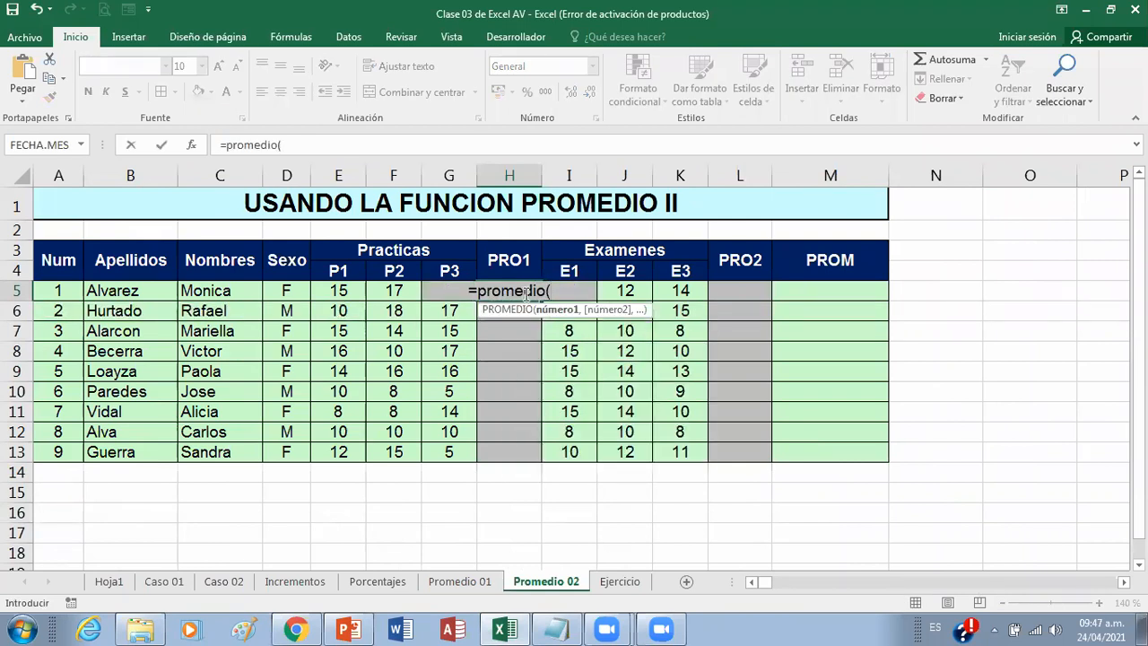
click(326, 293)
drag(326, 293, 449, 291)
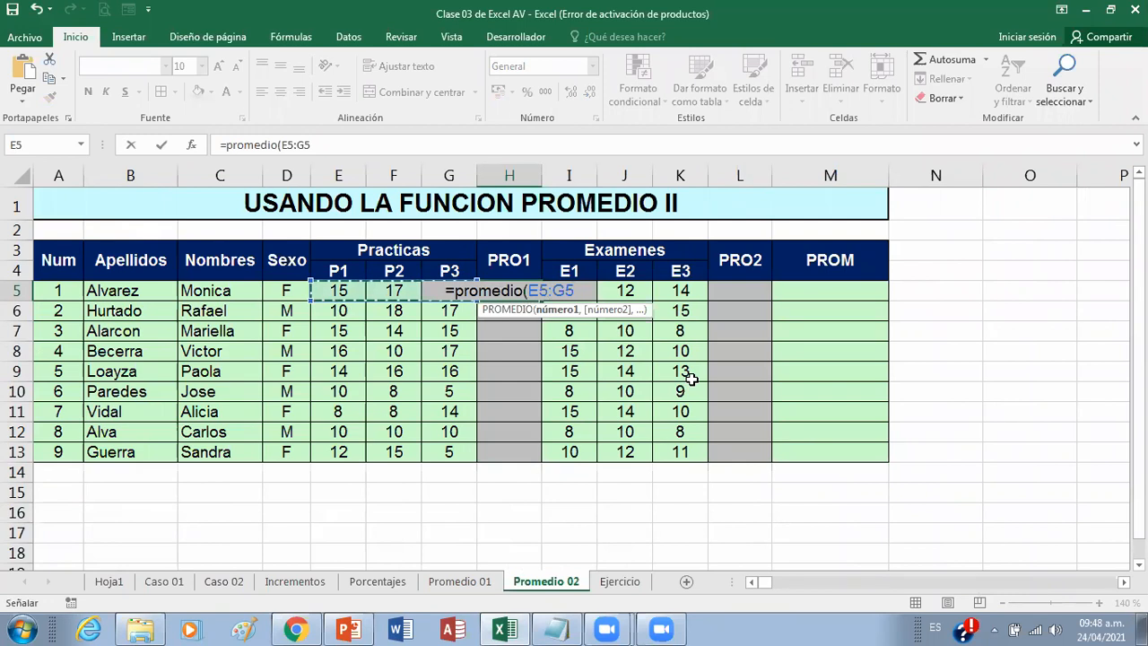
text())
key(Return)
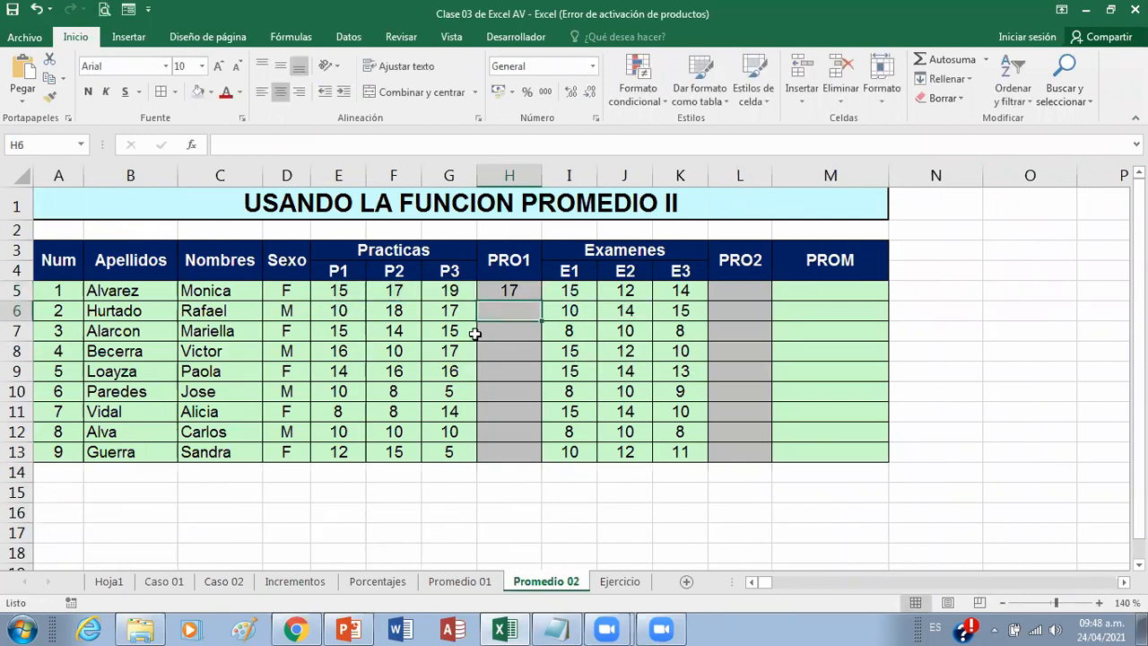
Step: Copy the H5 average down to H13 and show the PRO1 values with one decimal
click(535, 294)
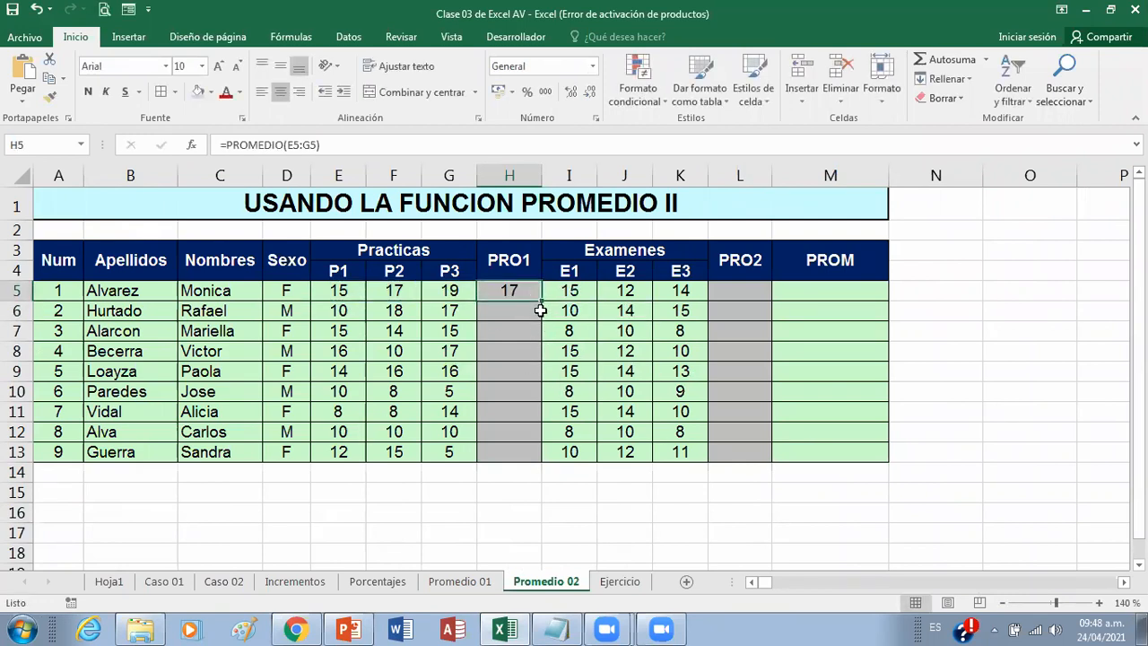
double_click(541, 298)
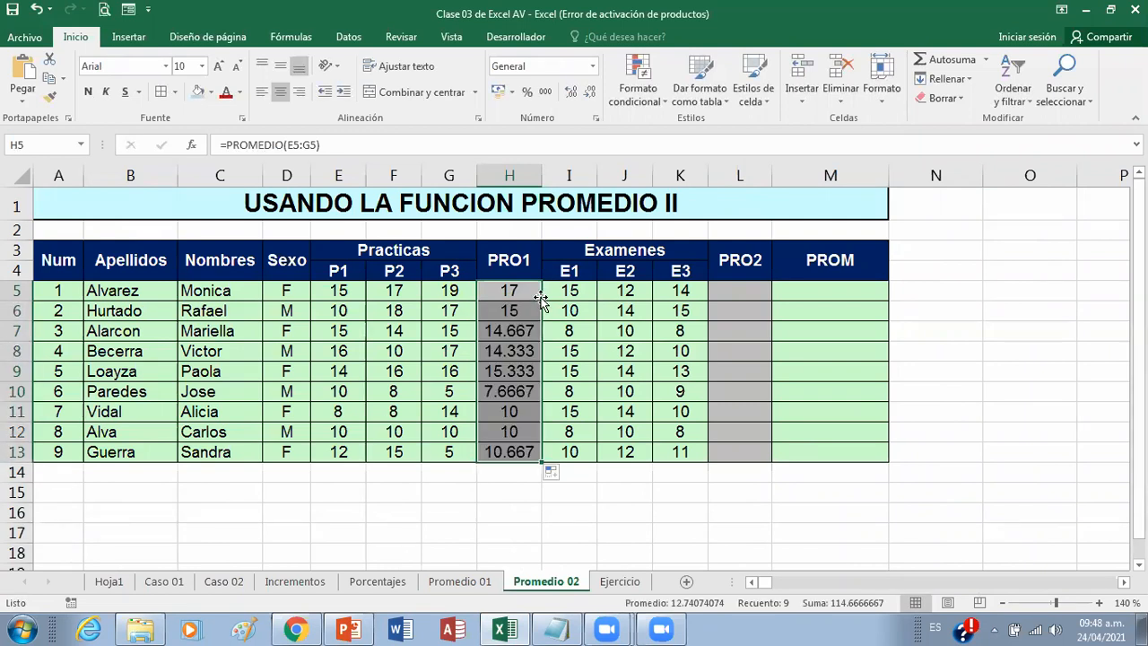
click(591, 93)
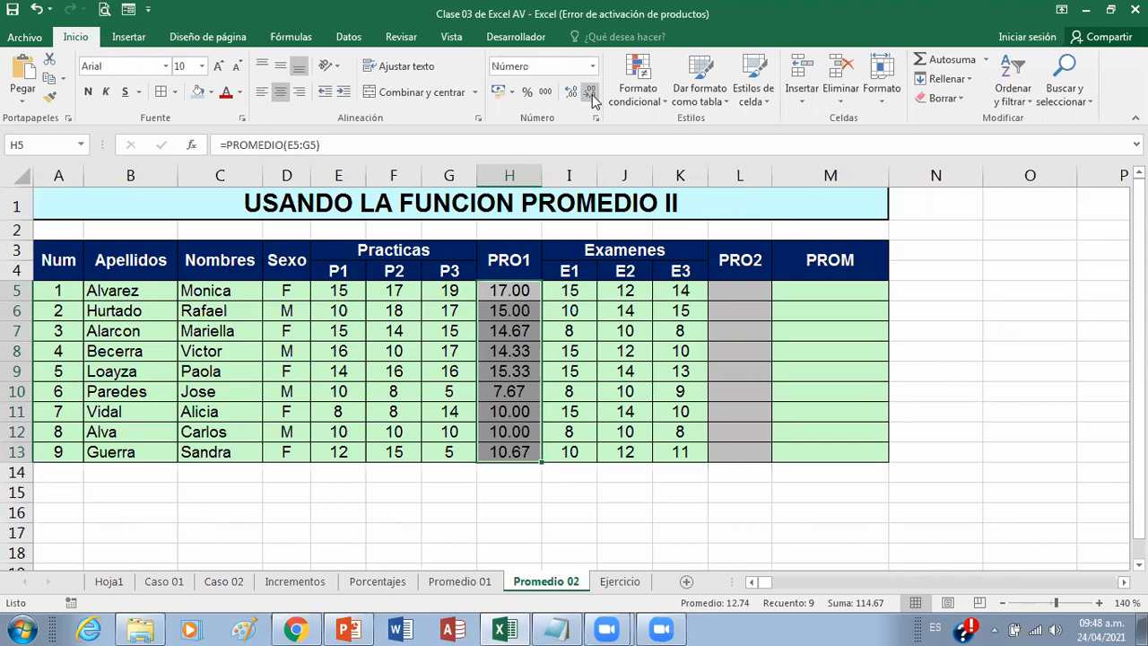
click(591, 95)
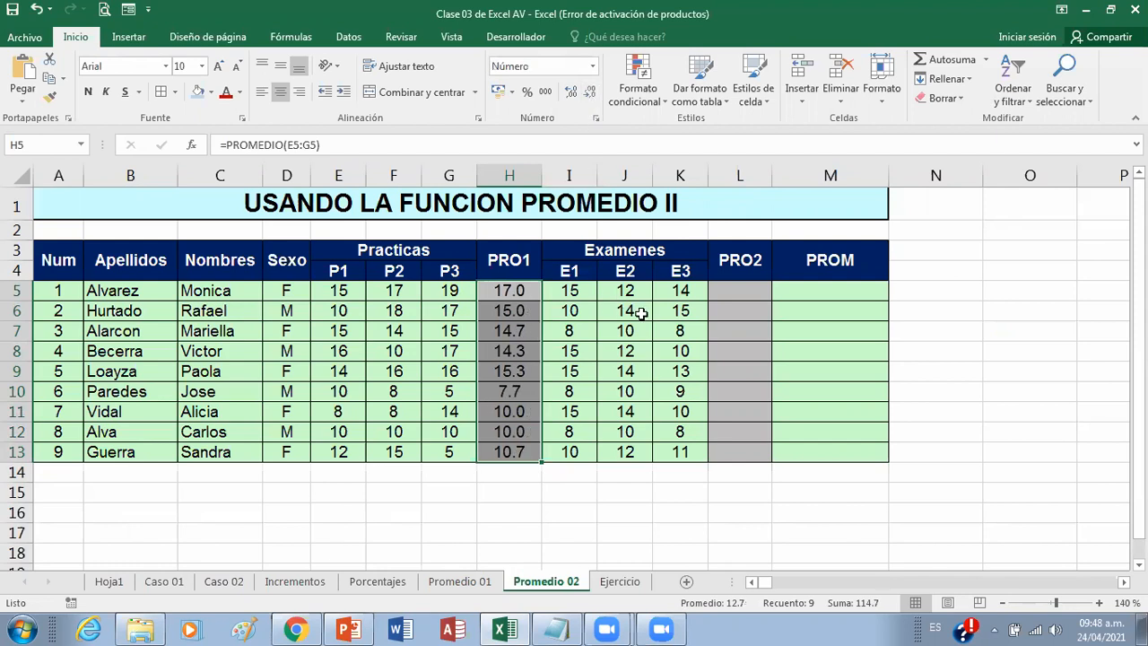
Step: Enter the exam average for the first student in L5 as =PROMEDIO(I5:K5)
click(748, 293)
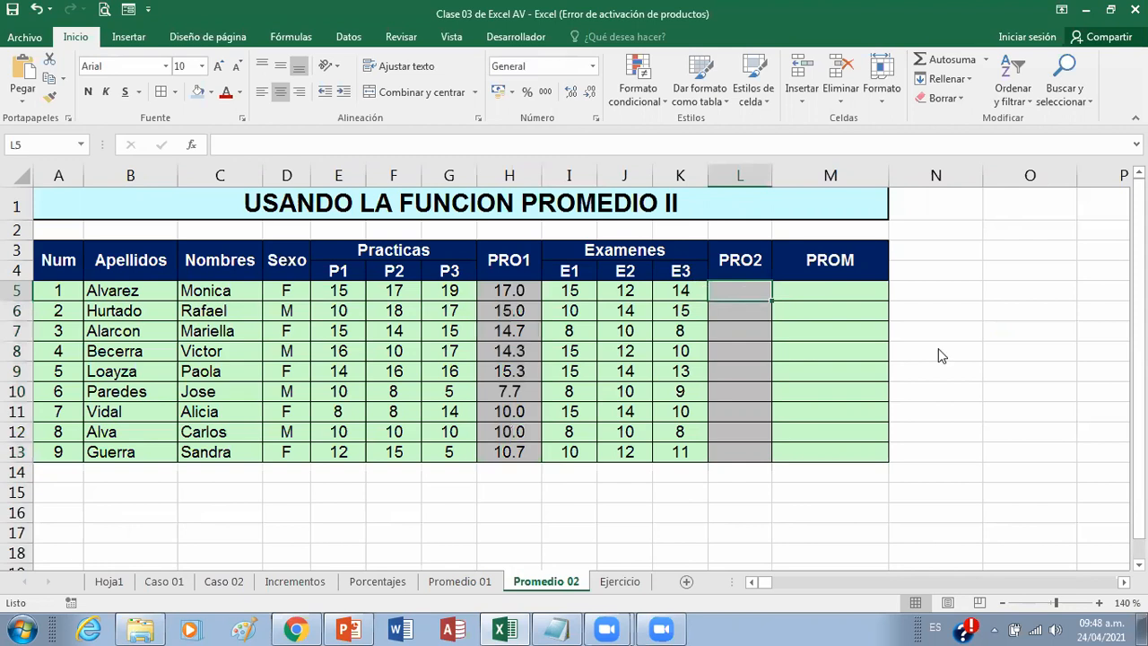
text(=prom)
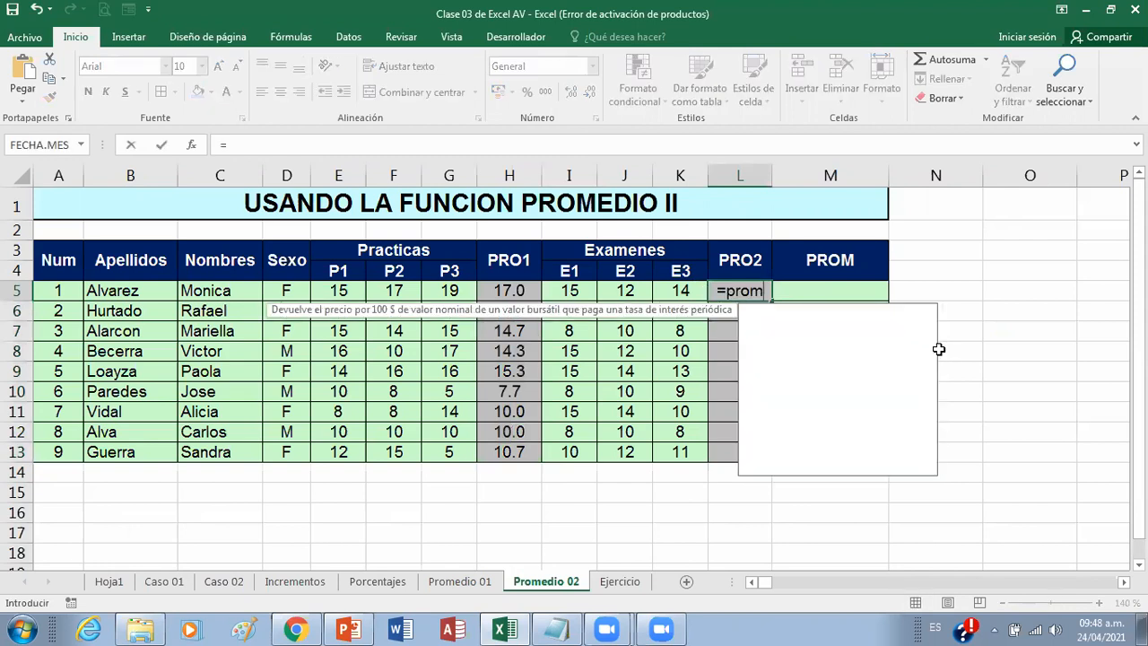
text(eio)
text(dio)
text(()
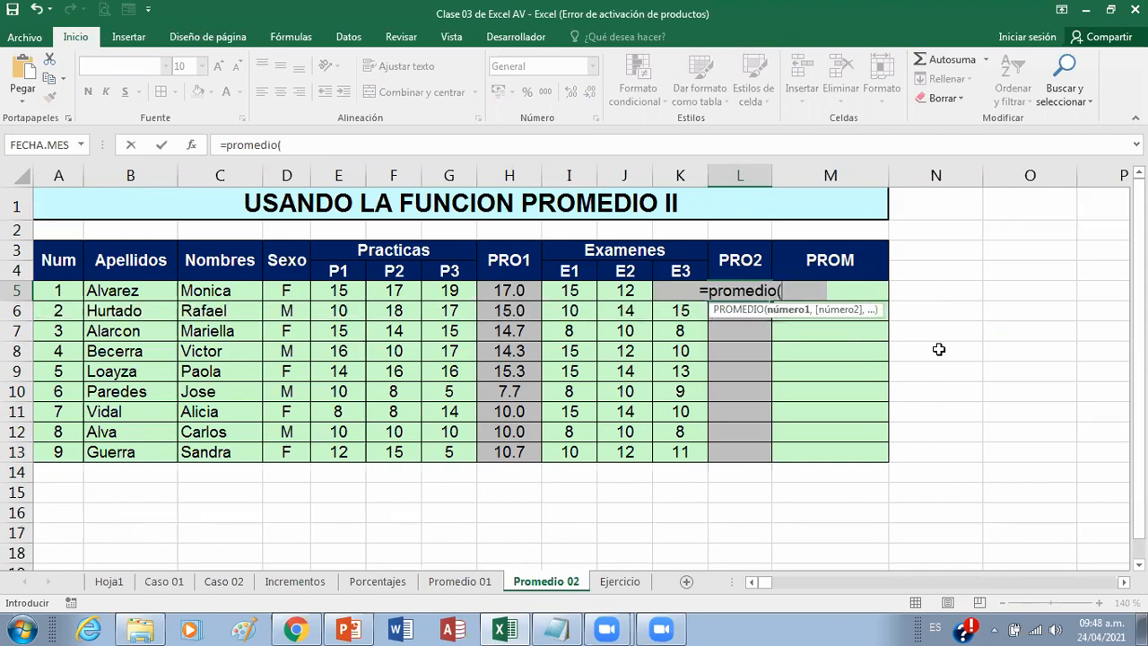
drag(581, 296, 681, 296)
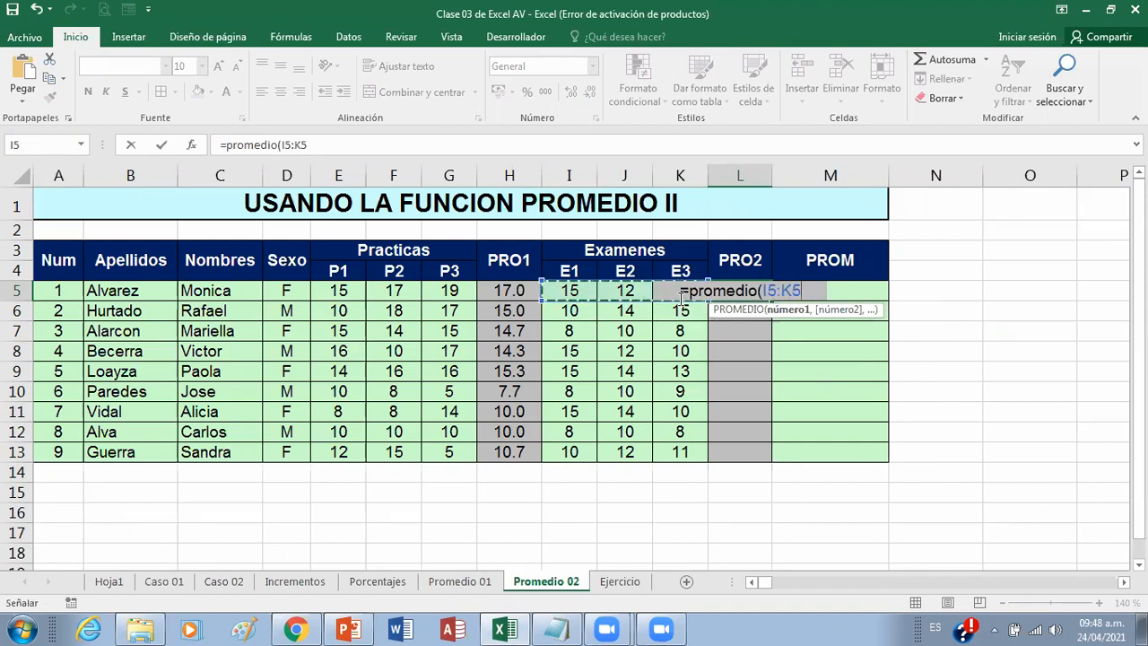
key(Return)
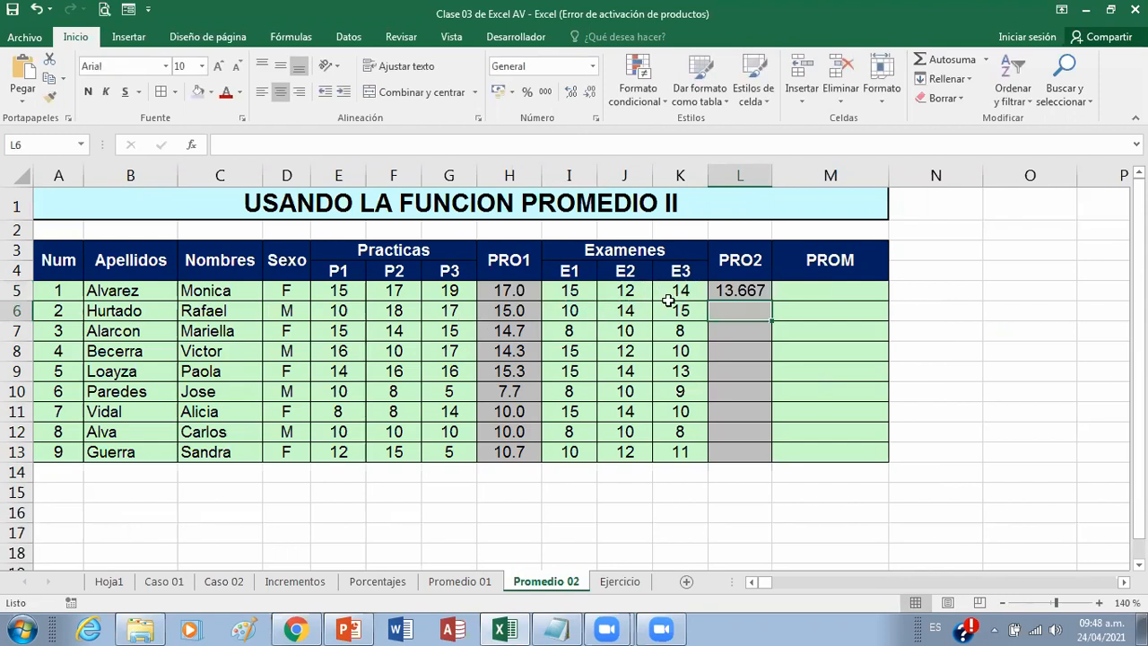
Step: Copy the L5 average down to L13 and show the PRO2 values with one decimal
click(743, 291)
drag(771, 305, 770, 465)
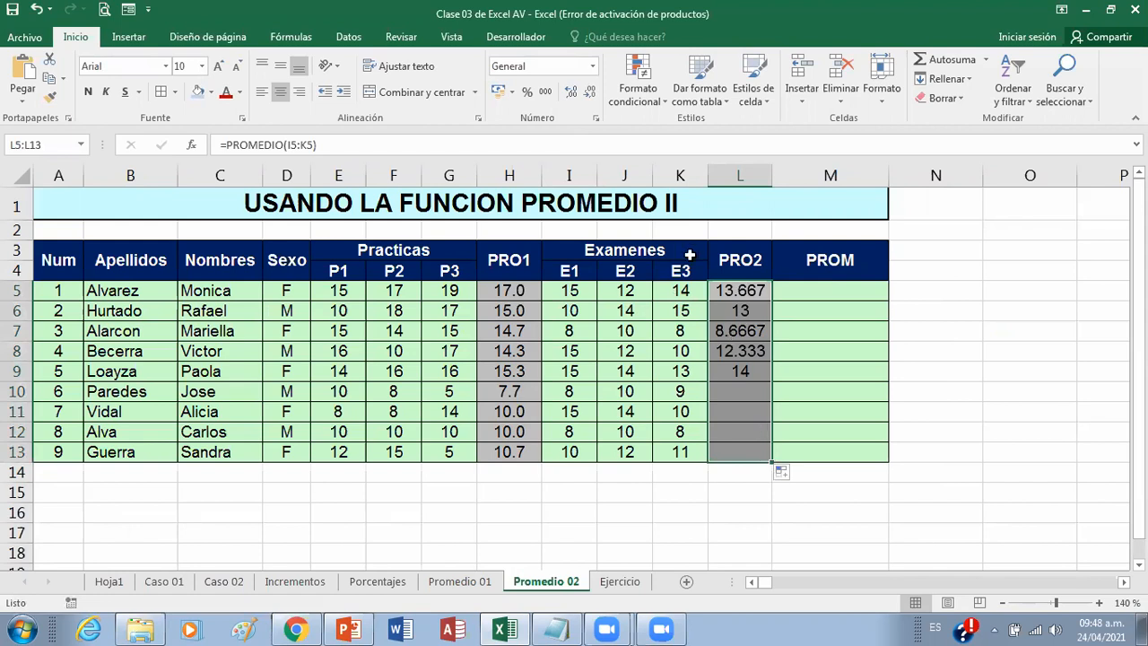
click(589, 93)
click(590, 93)
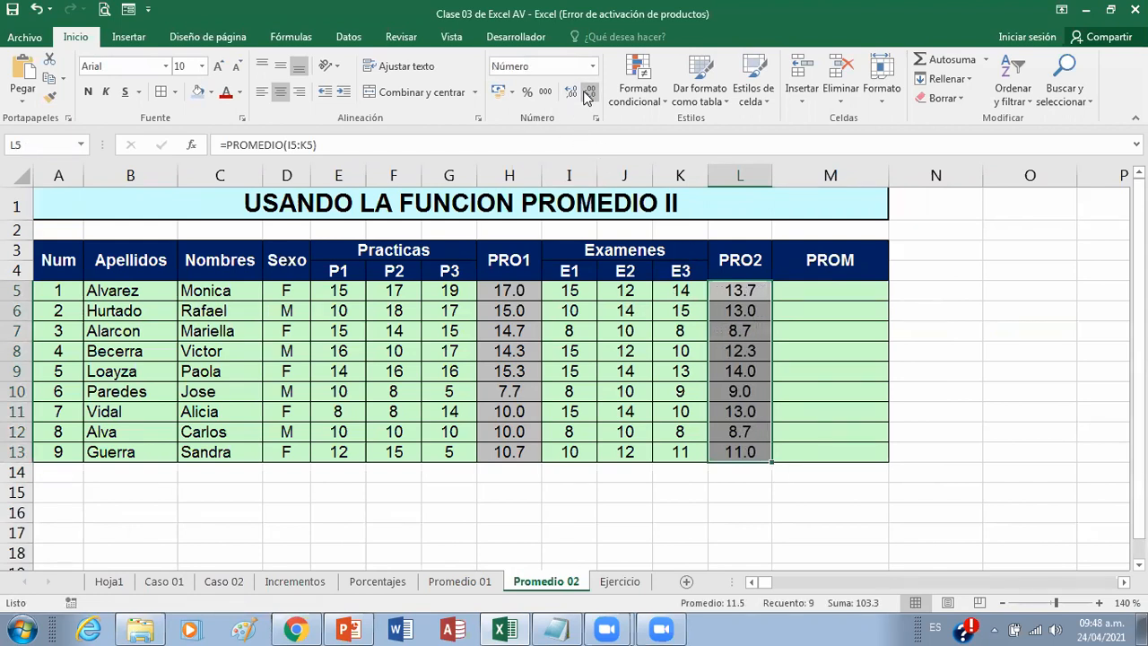
Step: Enter the final average of PRO1 and PRO2 in M5 as =PROMEDIO(H5,L5)
click(839, 293)
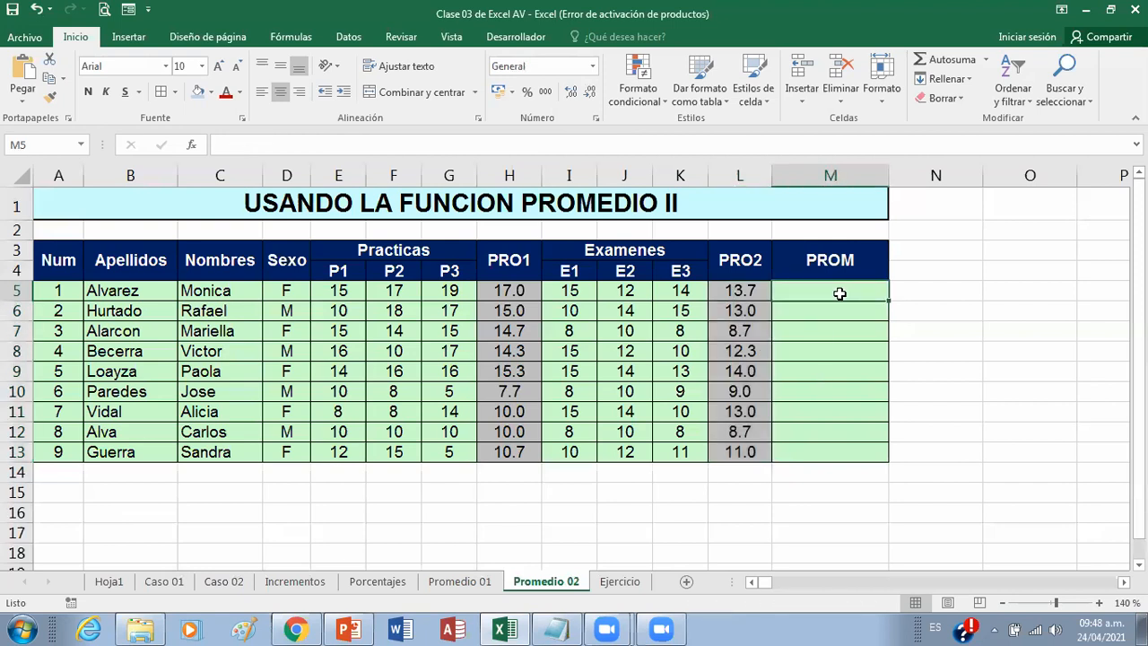
click(529, 290)
click(734, 290)
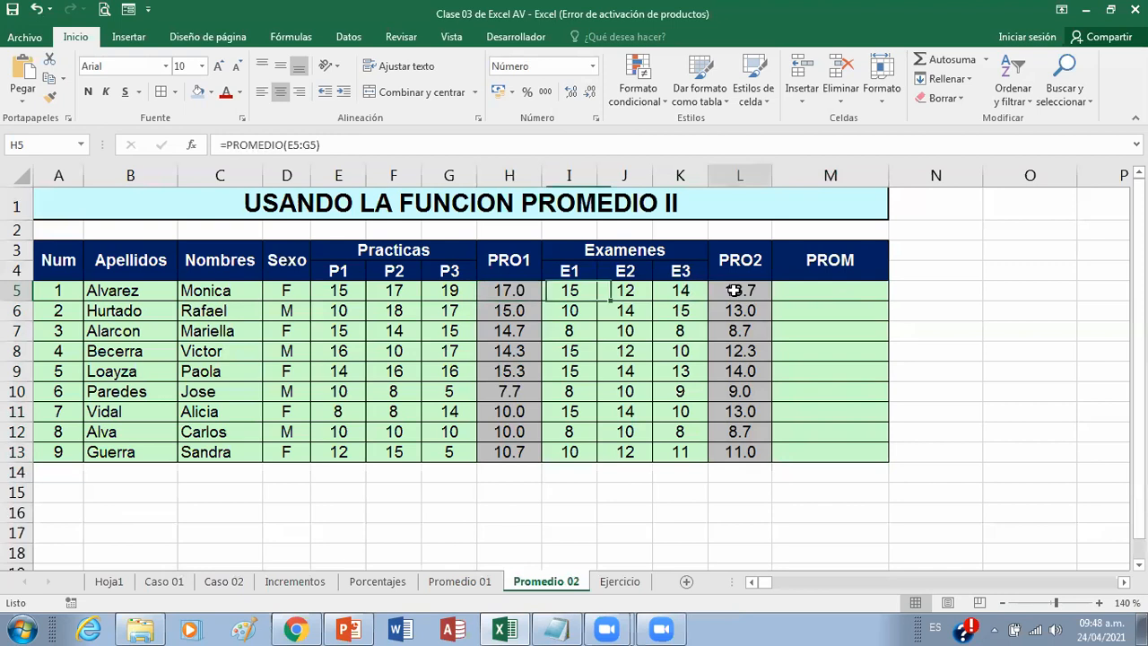
click(826, 292)
text(=prom)
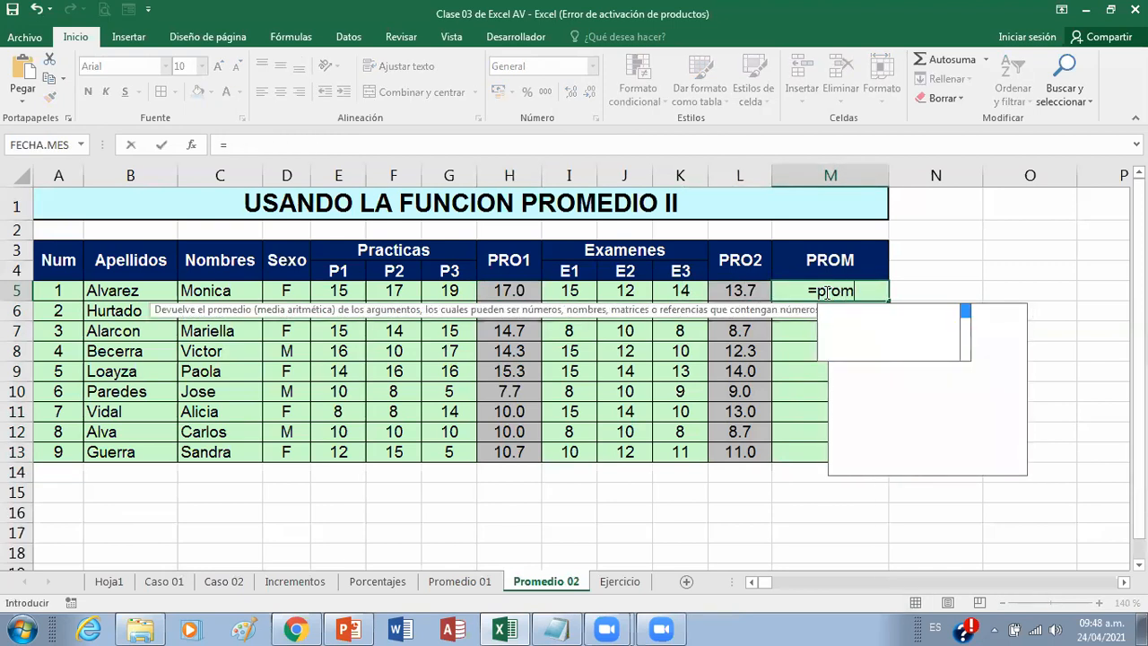
text(edio()
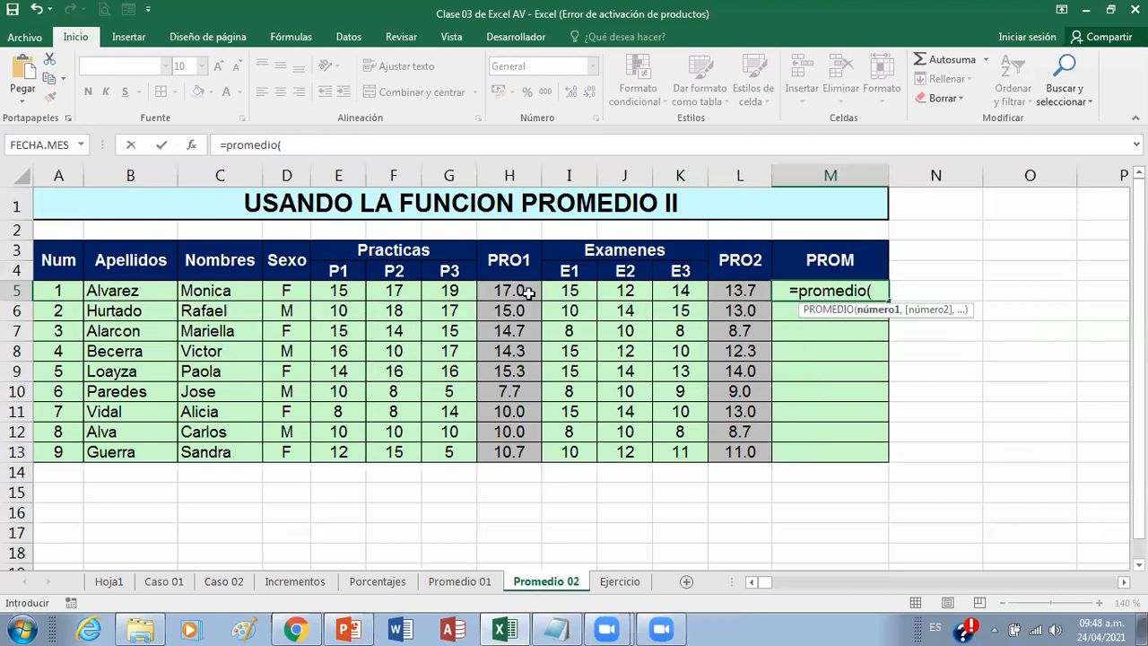
click(527, 293)
text(,)
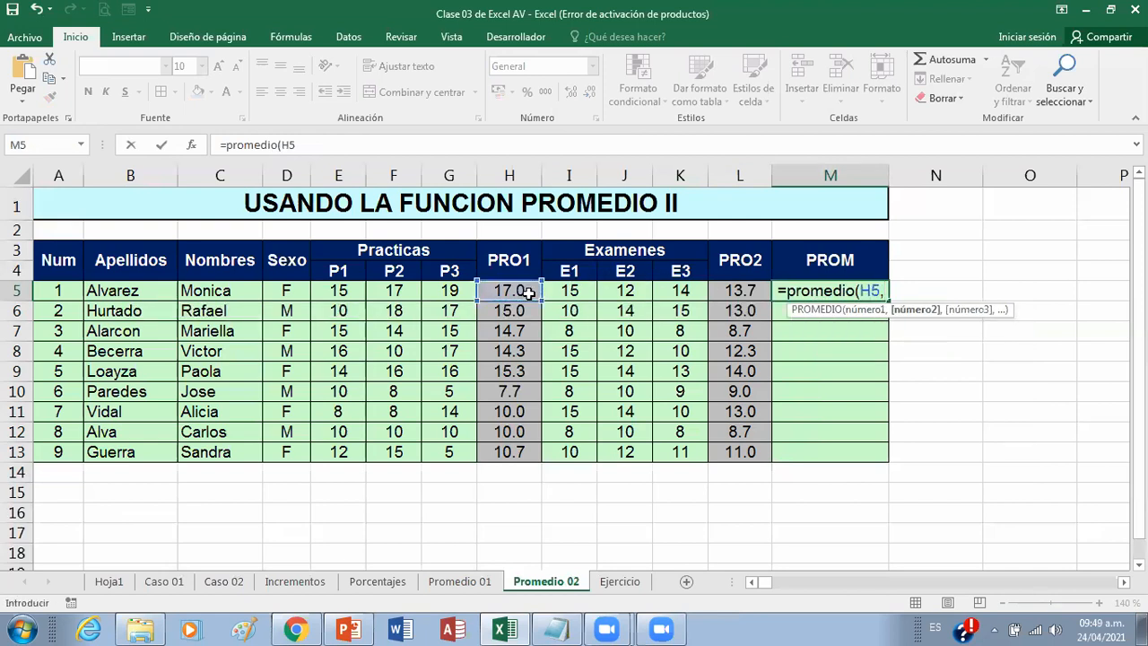
click(728, 290)
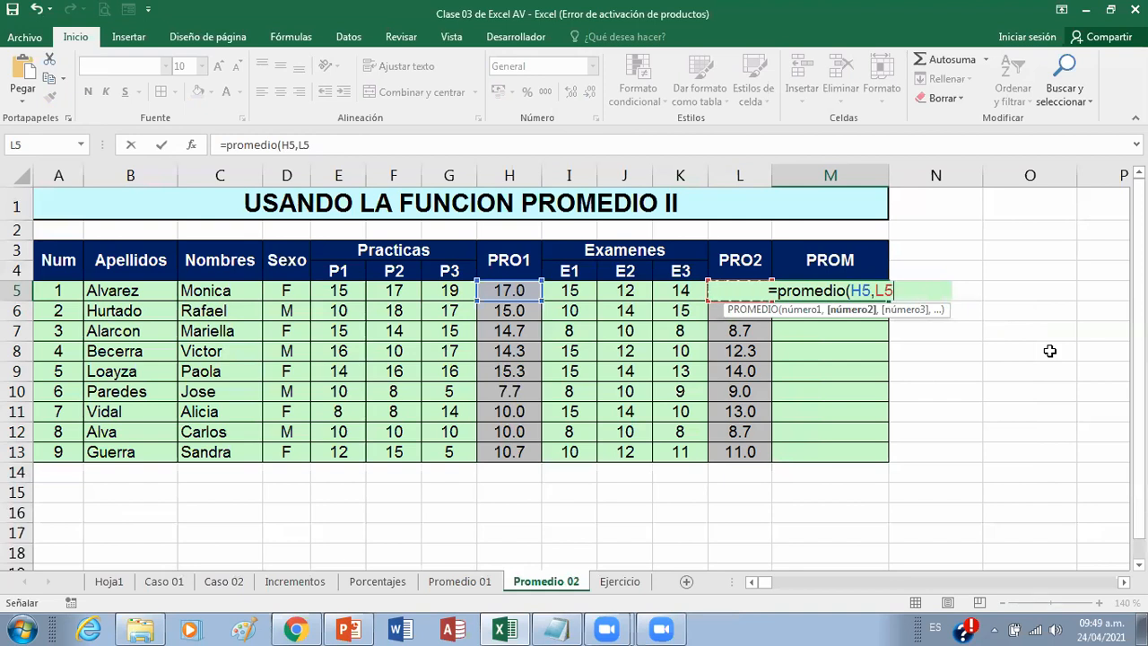
text())
key(Return)
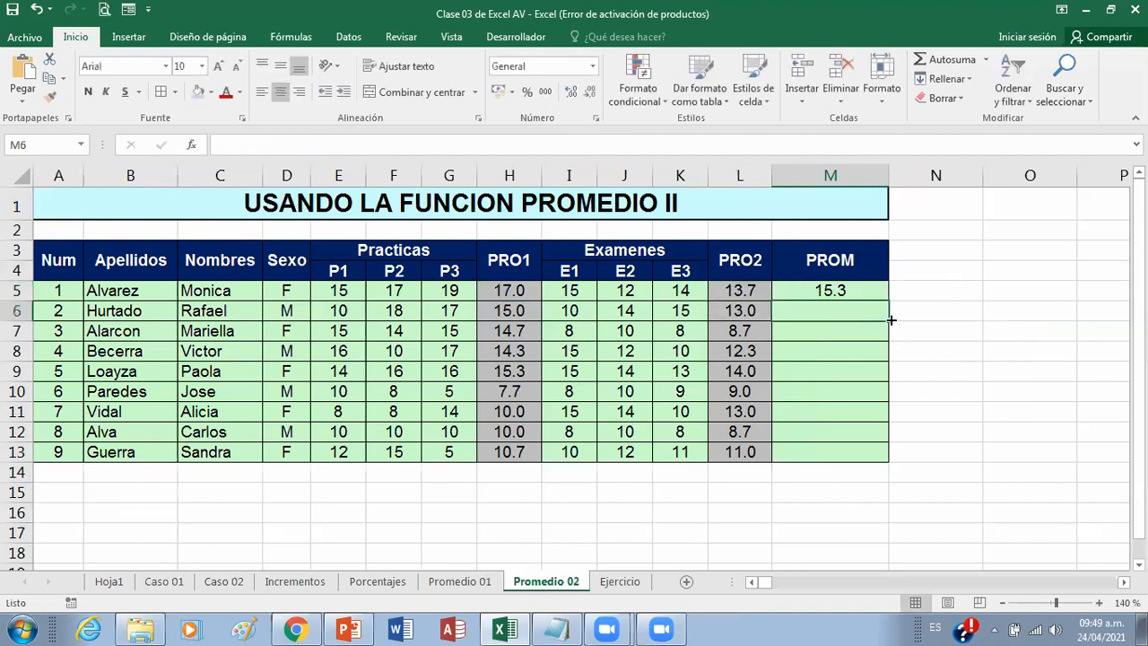
Step: Copy the M5 final average down to M13 and reduce the PROM values to zero decimals
click(867, 292)
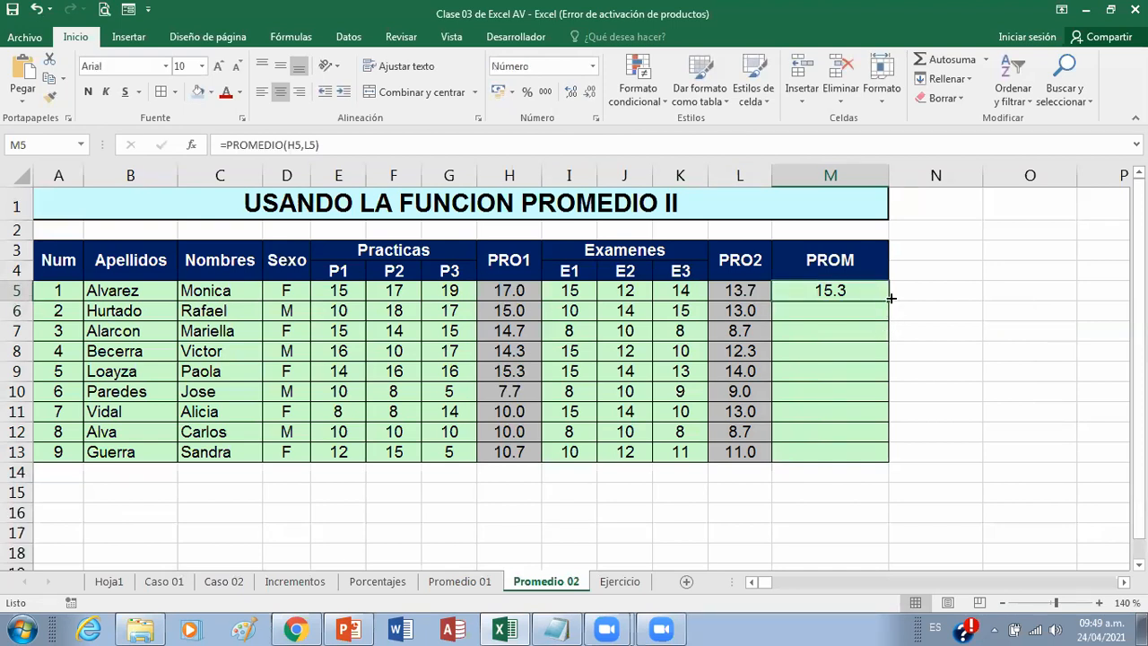
double_click(891, 298)
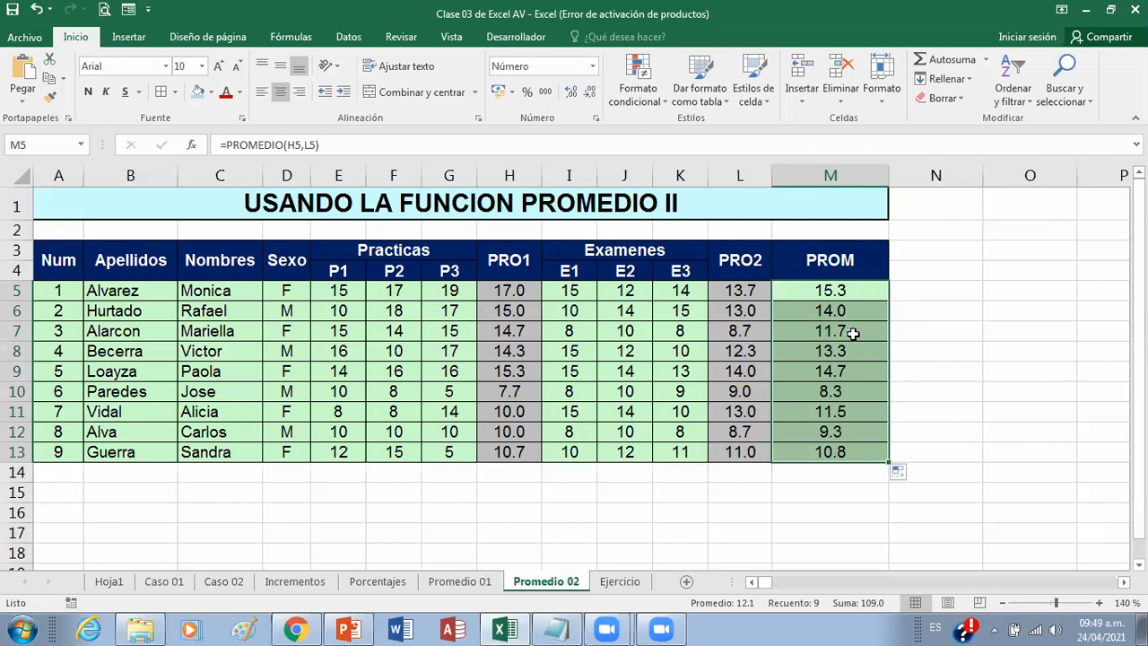
click(589, 91)
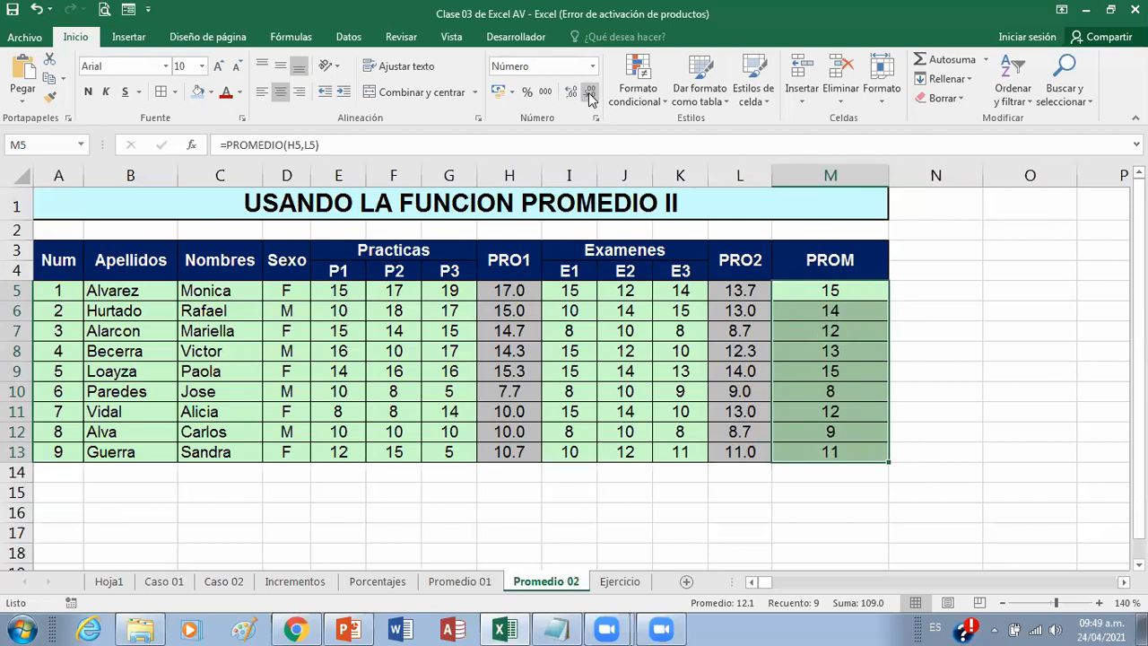
Step: Review the average formulas in M5, H5 and L5 to compare separate-cell and range arguments
click(878, 292)
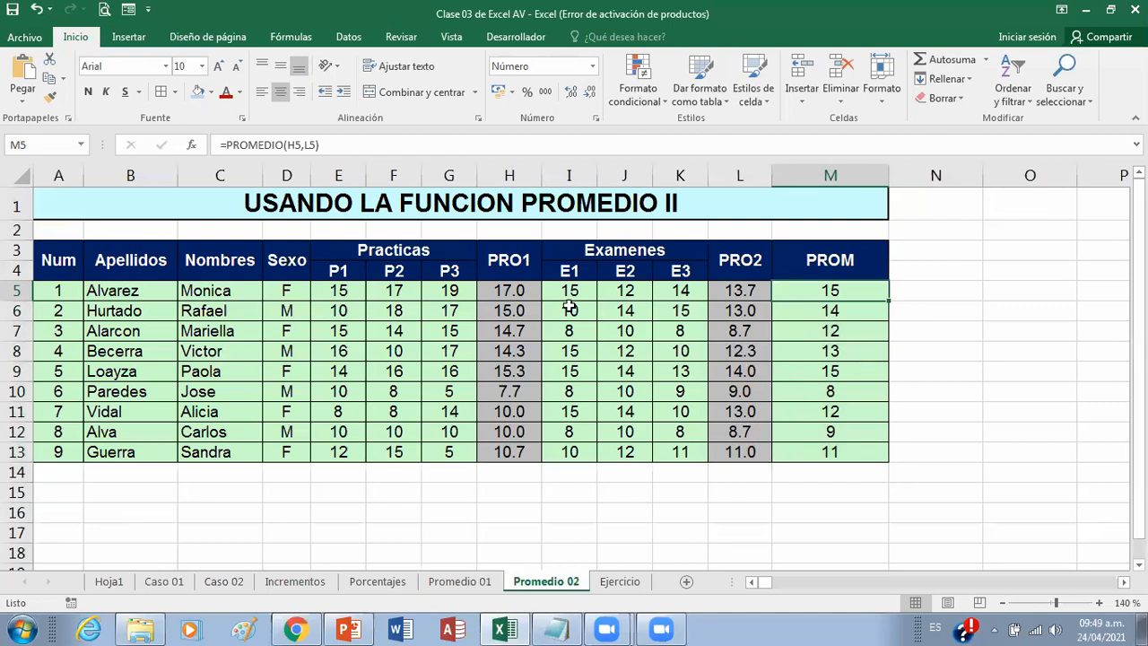
click(517, 289)
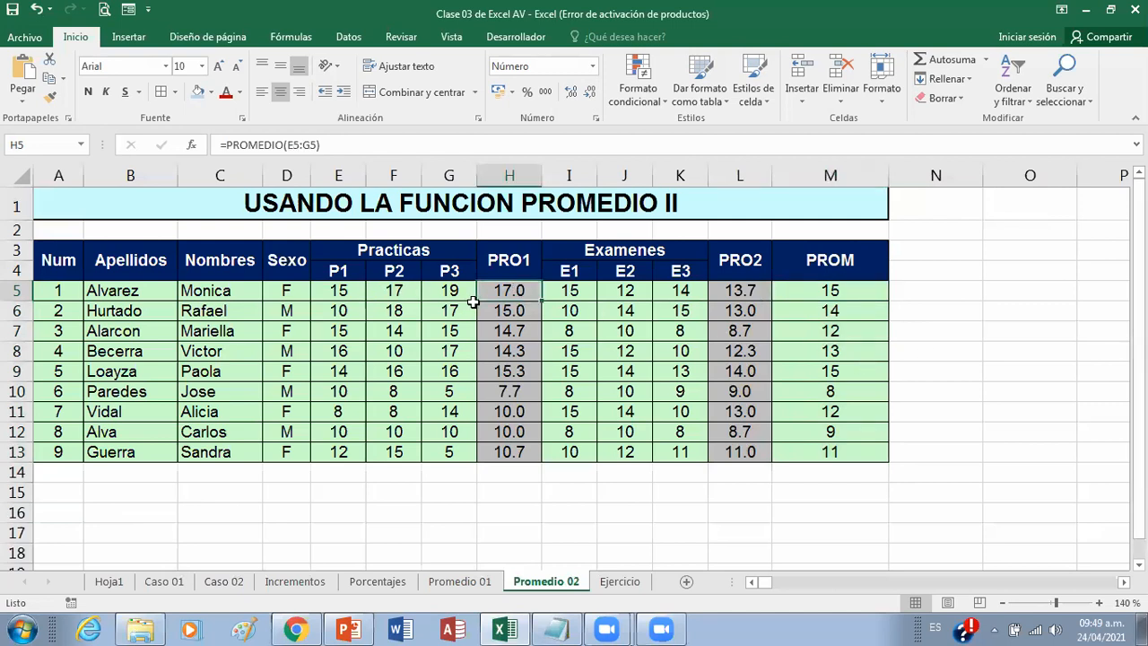
click(736, 298)
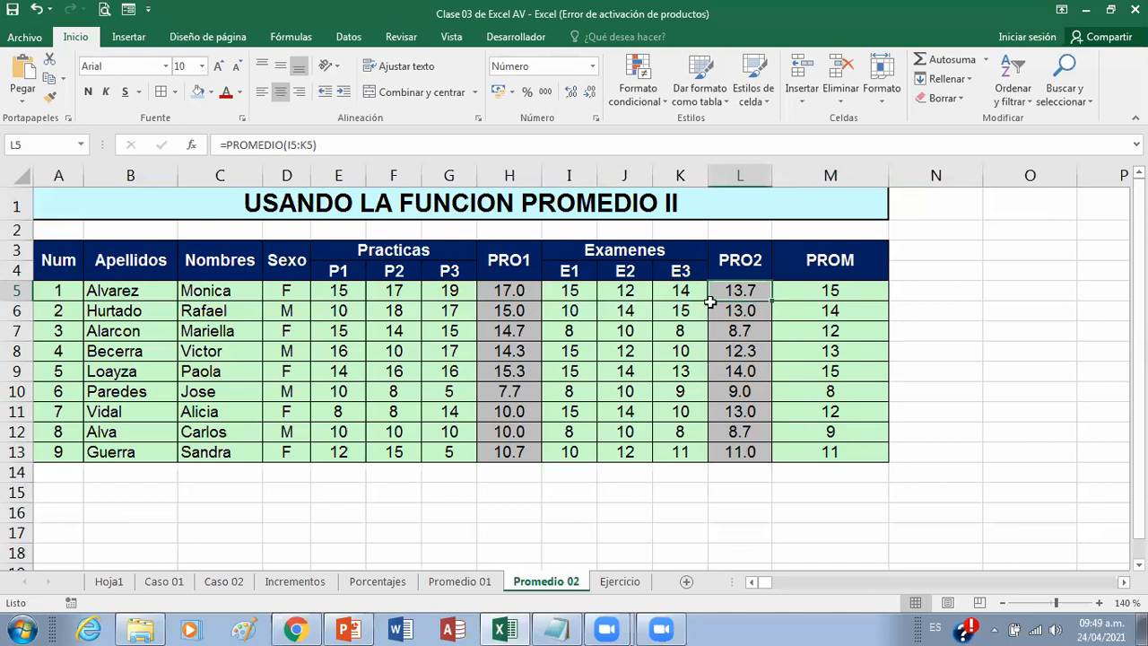
click(841, 285)
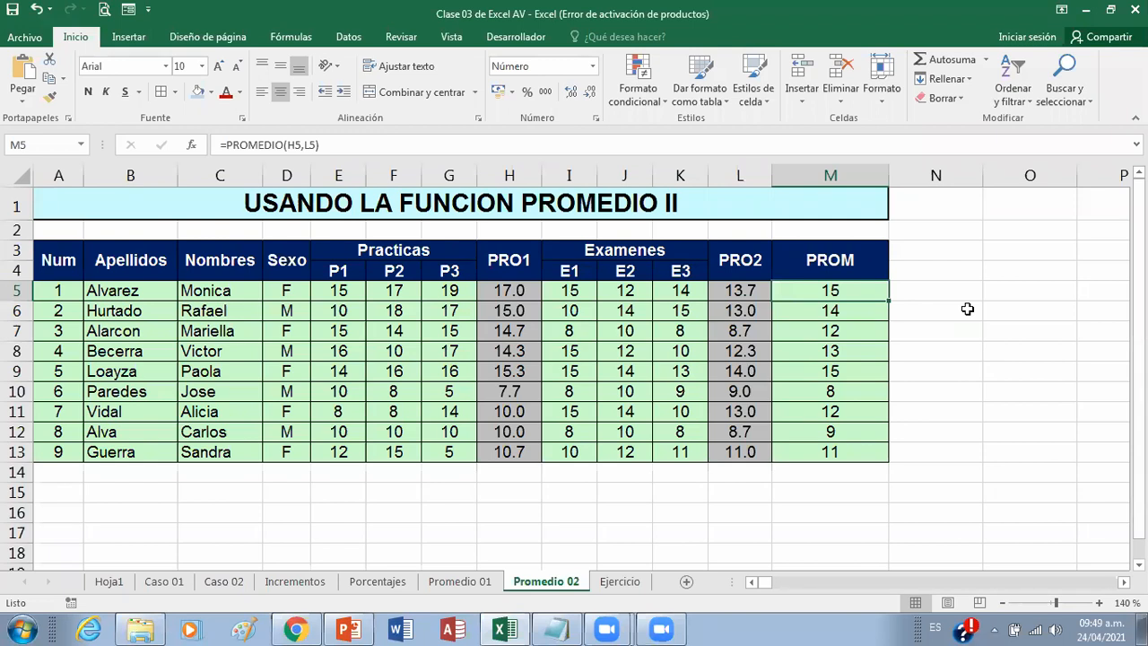
Step: Switch to PowerPoint, open slide 12 with the exercises, and start the slide show from it
click(359, 628)
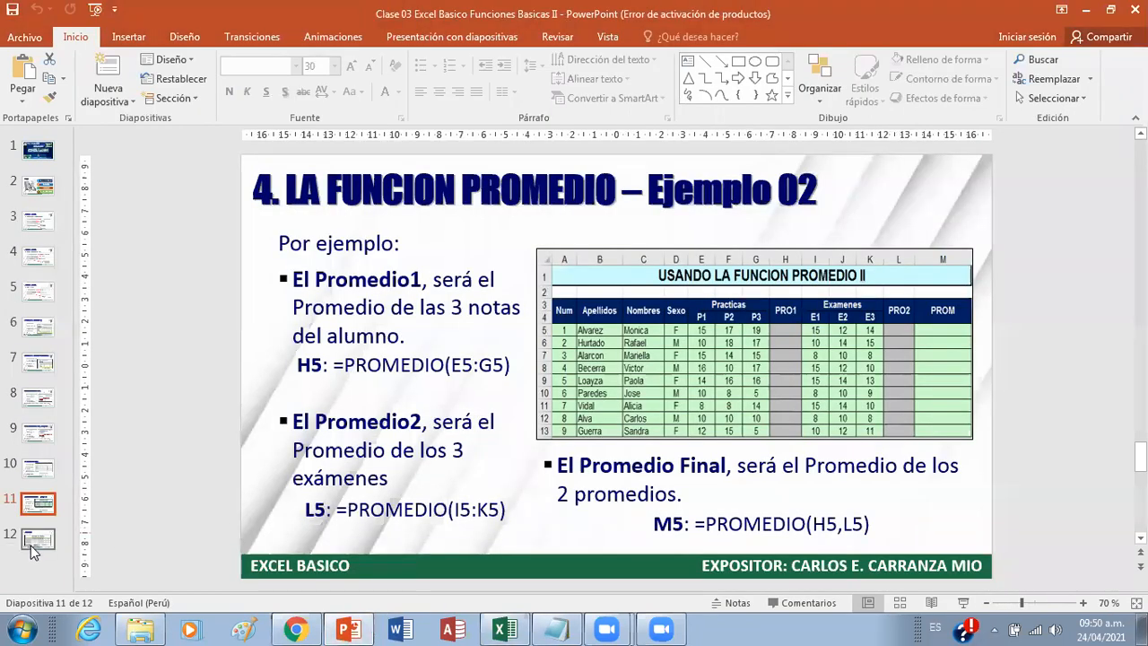
click(31, 545)
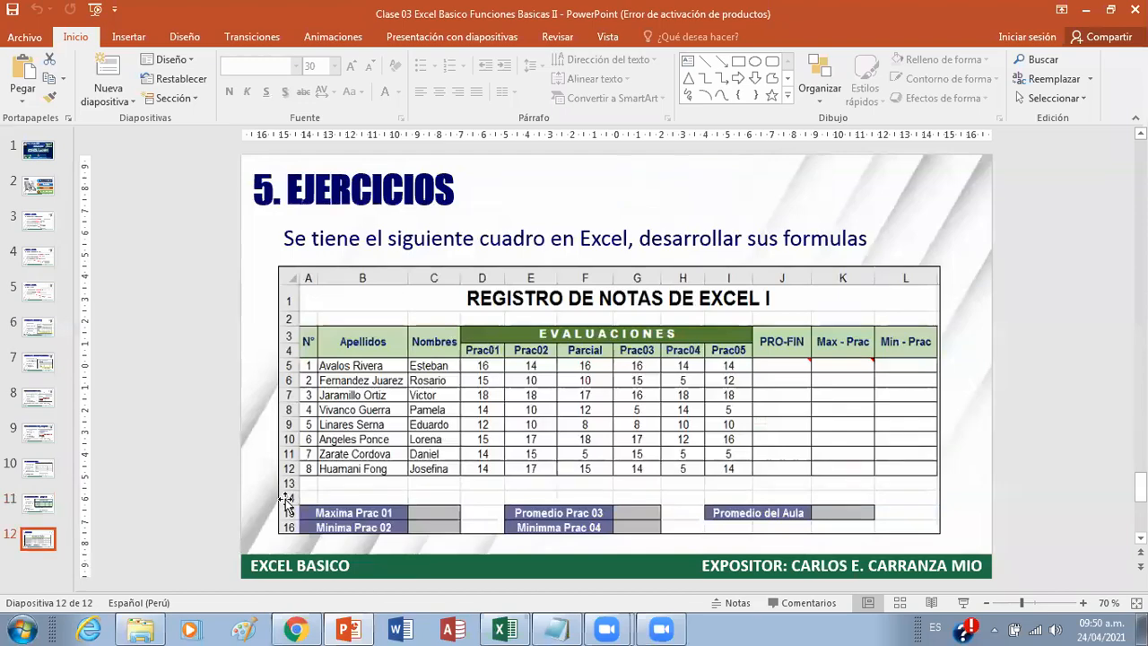
click(964, 602)
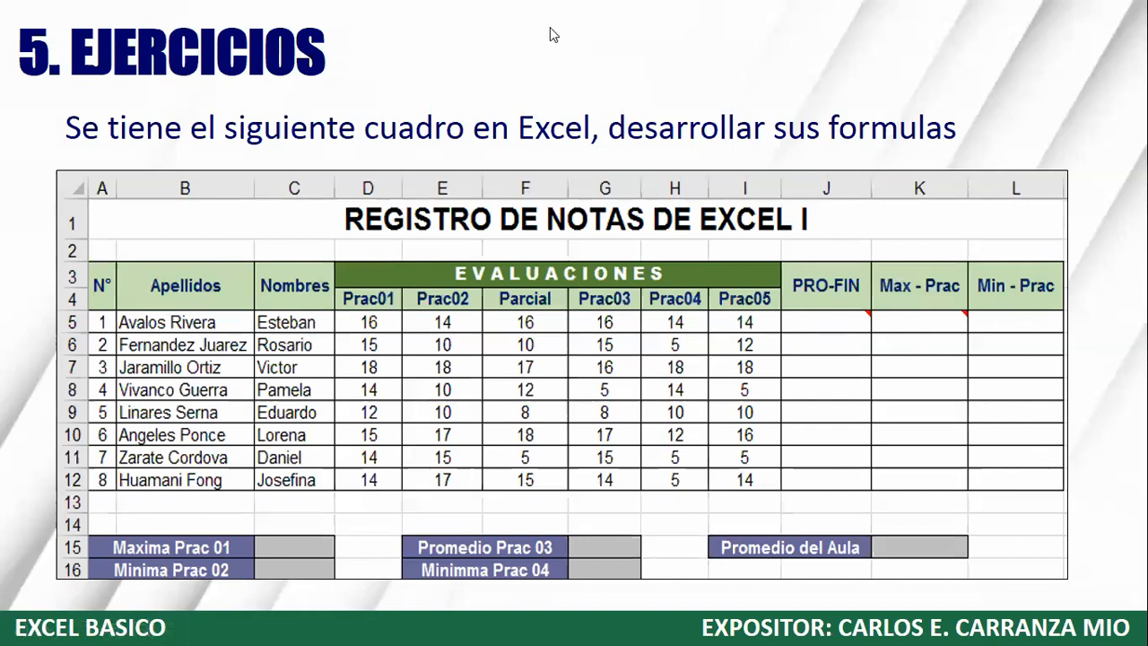
Step: Draw downward arrows along the PRO-FIN, Max - Prac and Min - Prac columns, and point out the Maxima Prac 01 result cell
drag(824, 320, 827, 485)
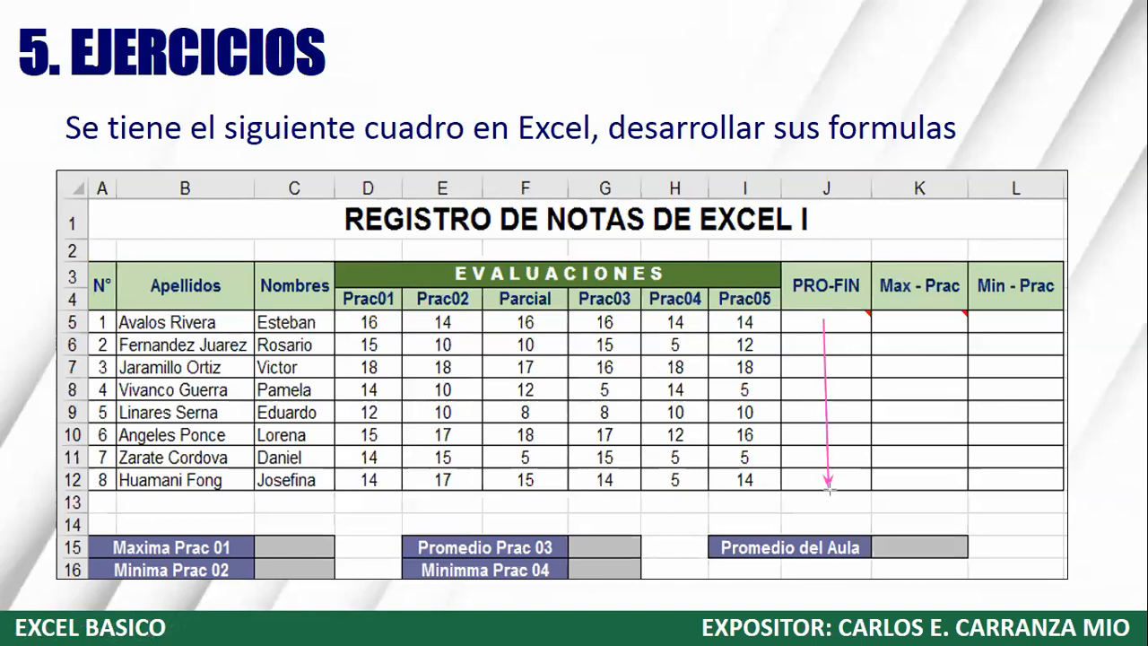
drag(913, 321, 913, 476)
drag(1014, 320, 1019, 470)
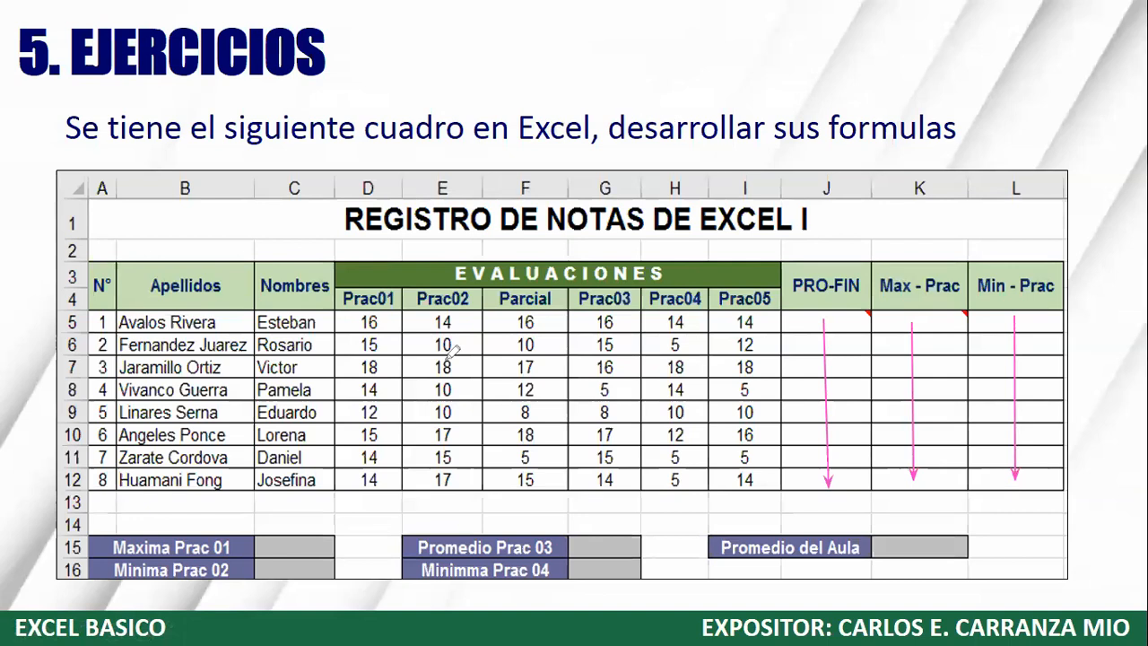
click(297, 545)
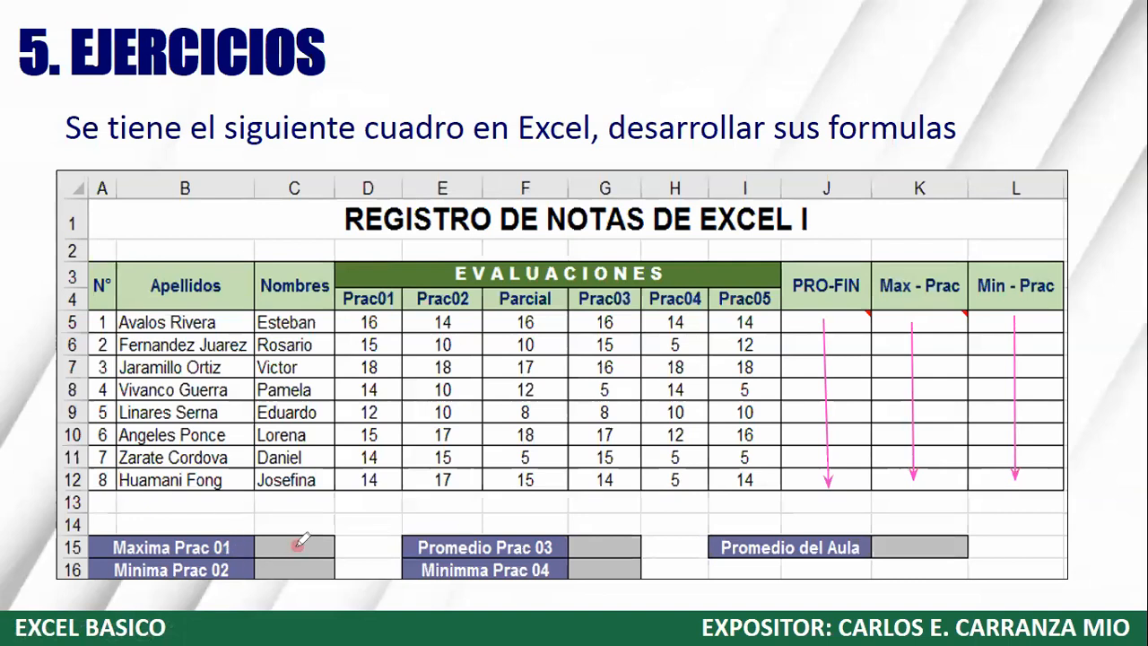
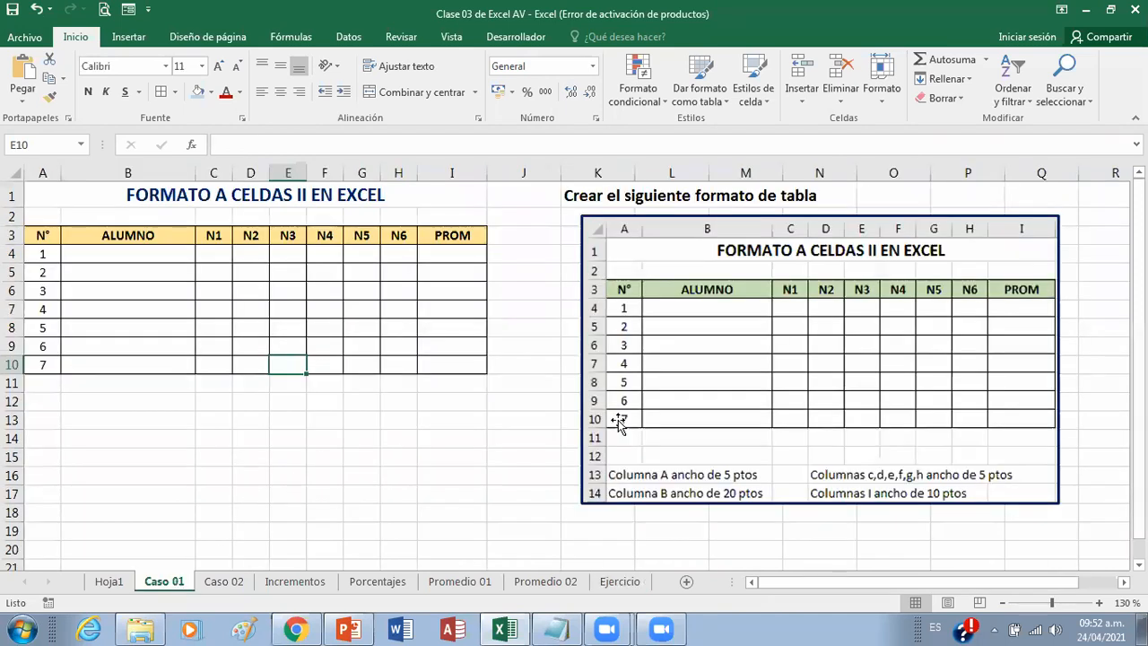
Step: Show the reference table pictures on the Caso 01 and Caso 02 sheets
click(708, 402)
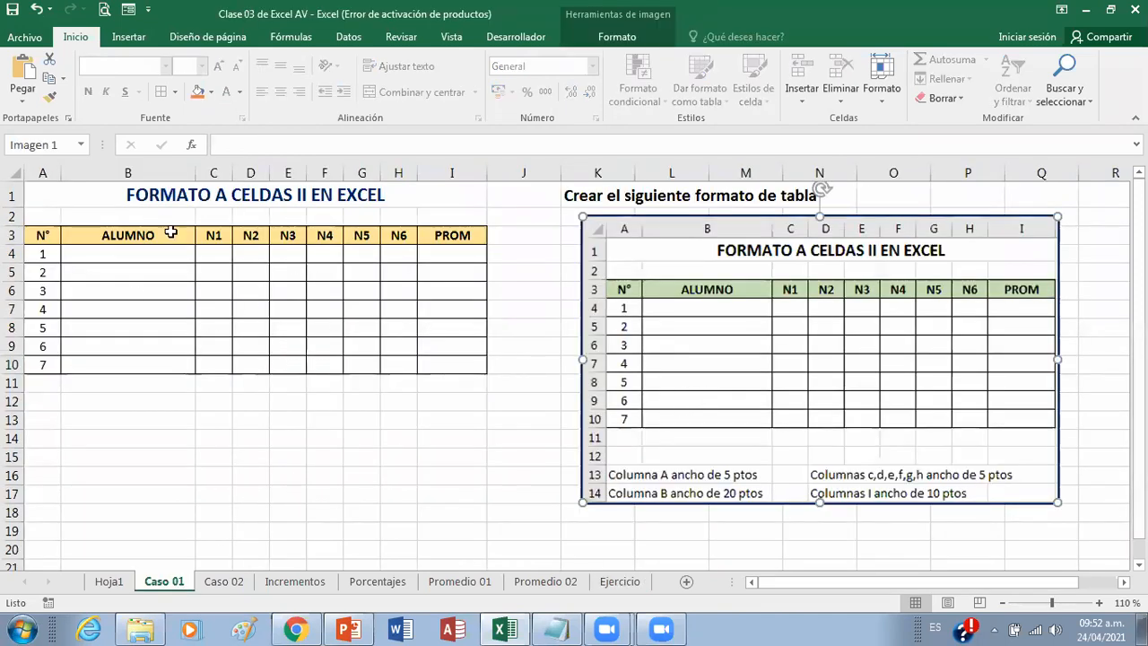
drag(697, 418, 713, 436)
key(ctrl+z)
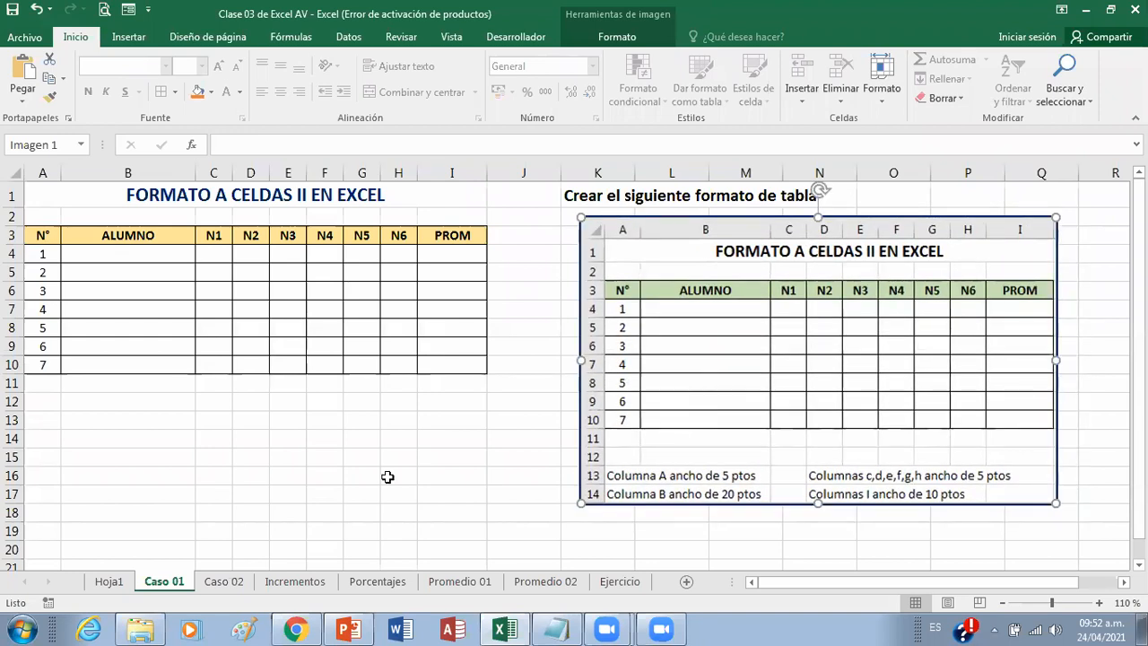
click(223, 581)
drag(730, 427, 719, 445)
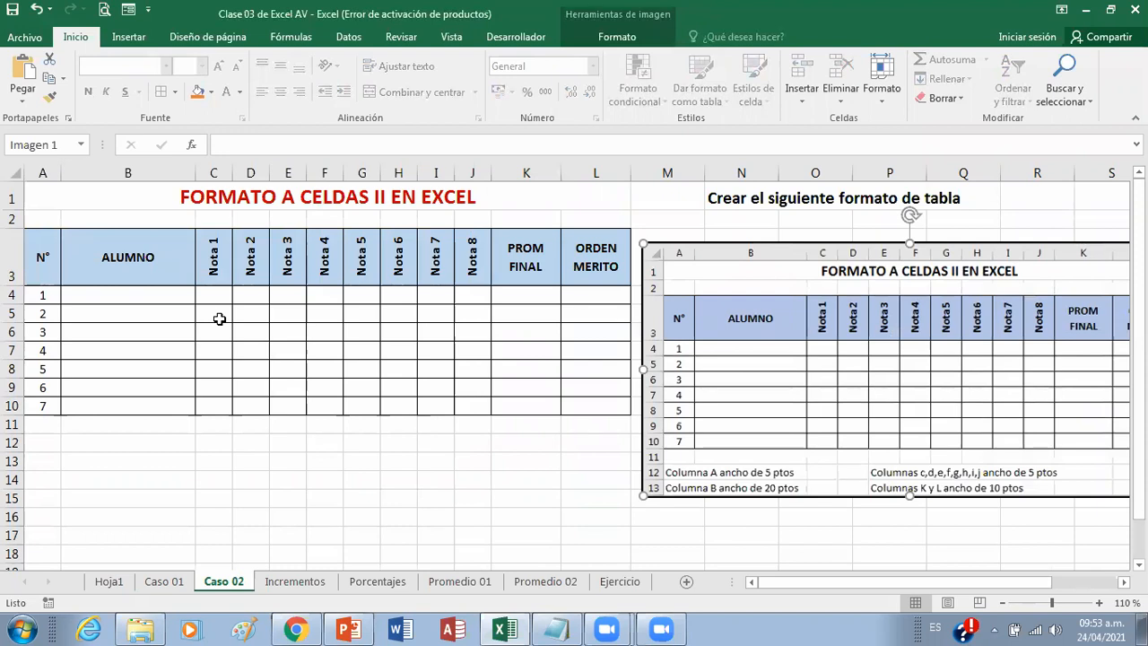
Step: Review the Incrementos, Porcentajes, Promedio 01 and Promedio 02 sheets in turn, ending on the Ejercicio sheet
click(298, 583)
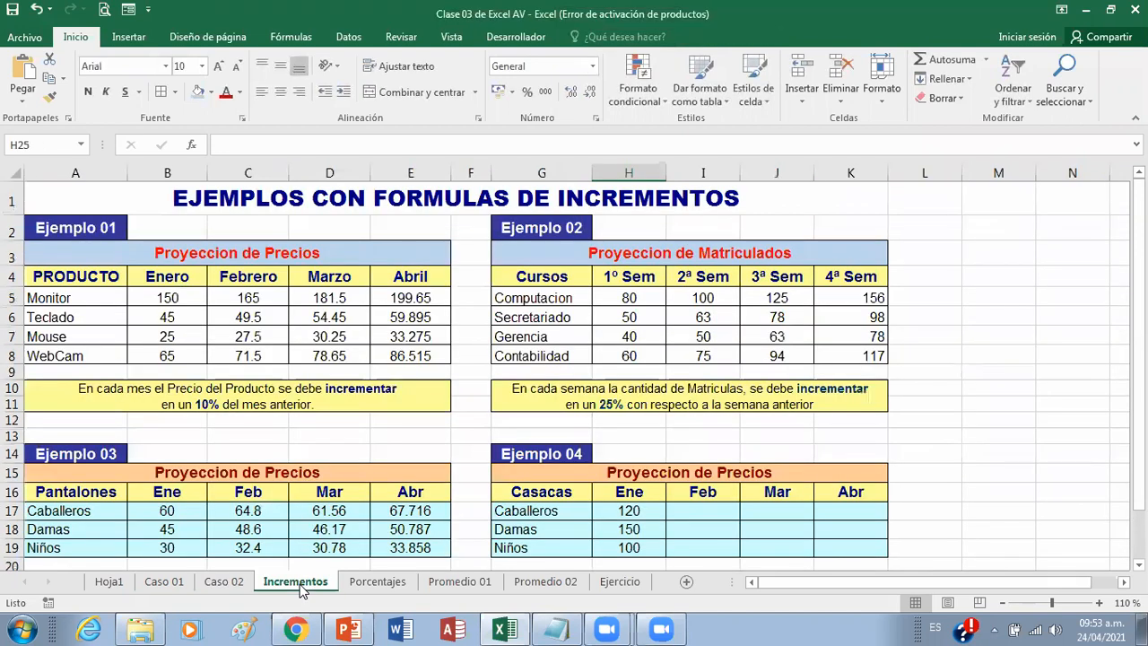
click(377, 583)
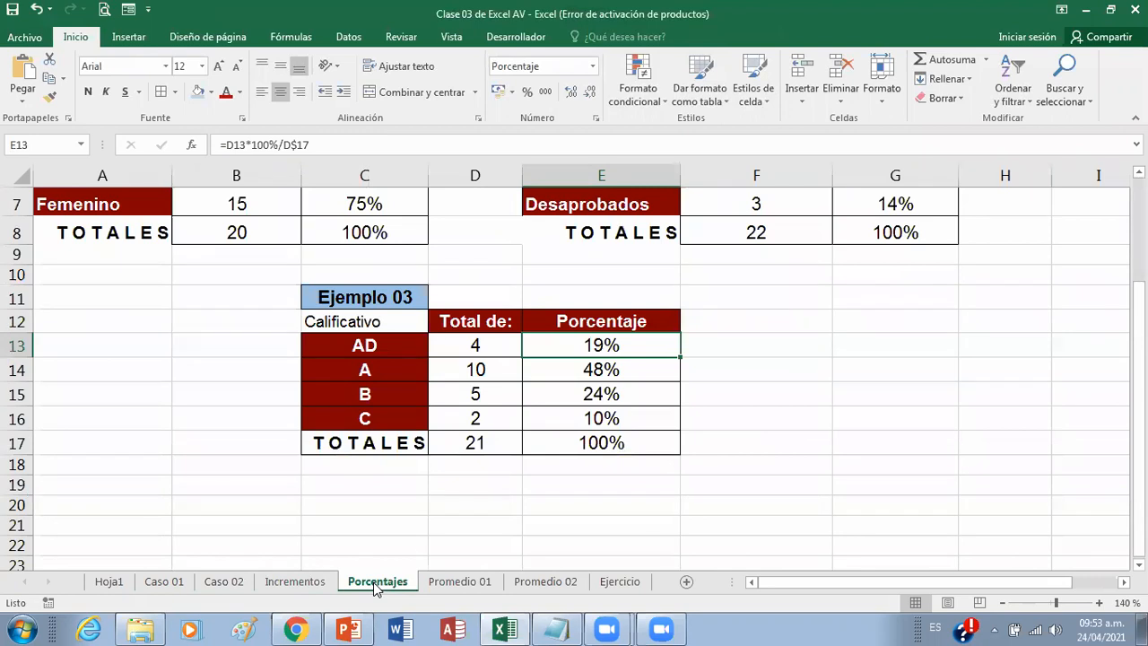
scroll(374, 588, up, 2)
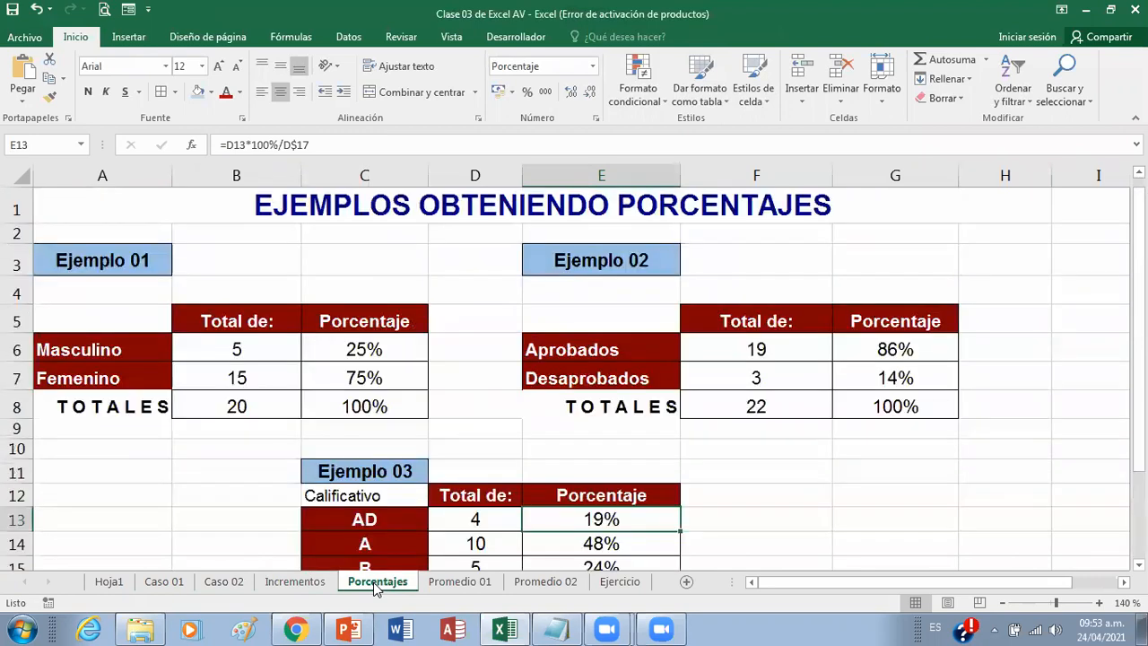
click(463, 584)
click(543, 584)
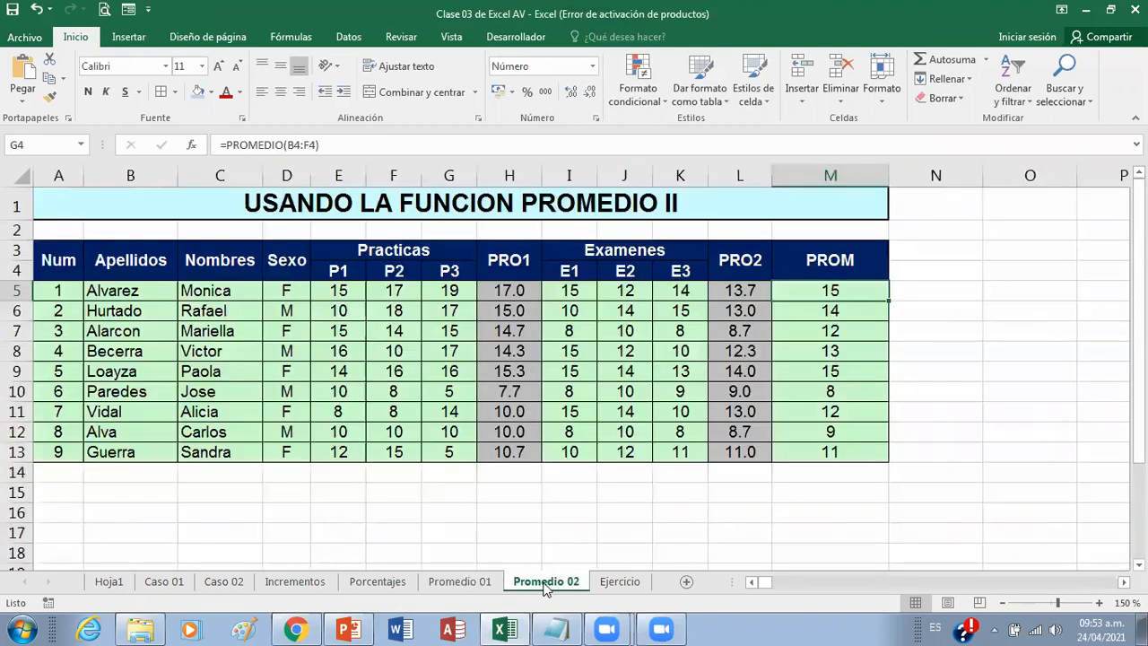
click(619, 583)
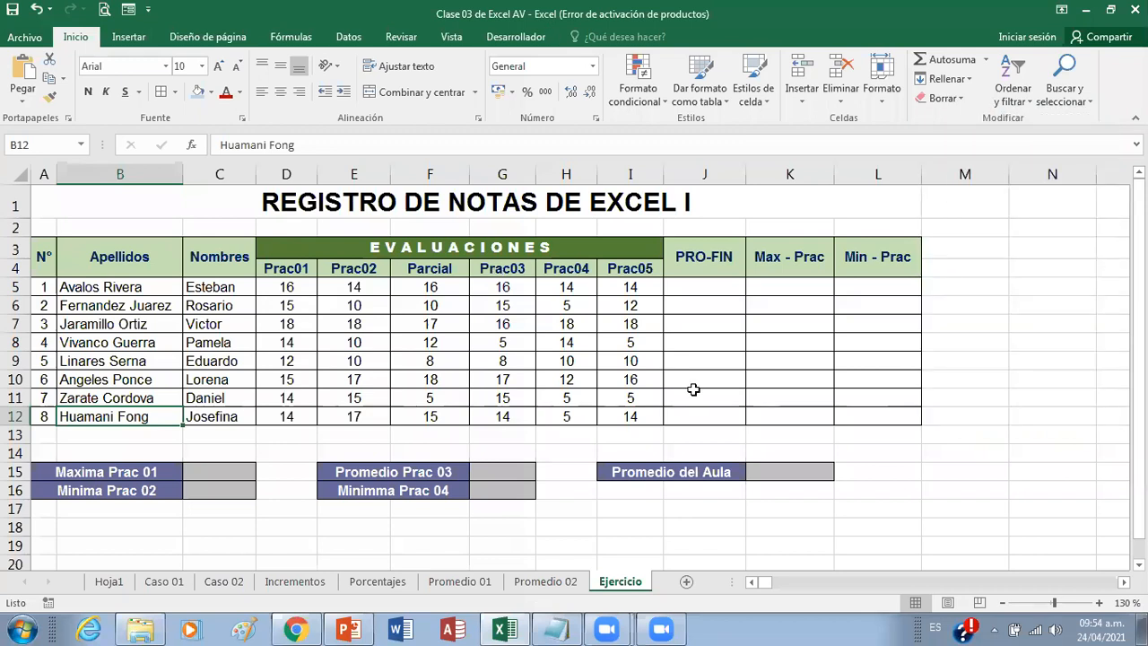
Step: Select the first Max - Prac cell, K5, and switch to Notepad to write =max(d5:i5) below the PROMEDIO example
click(787, 287)
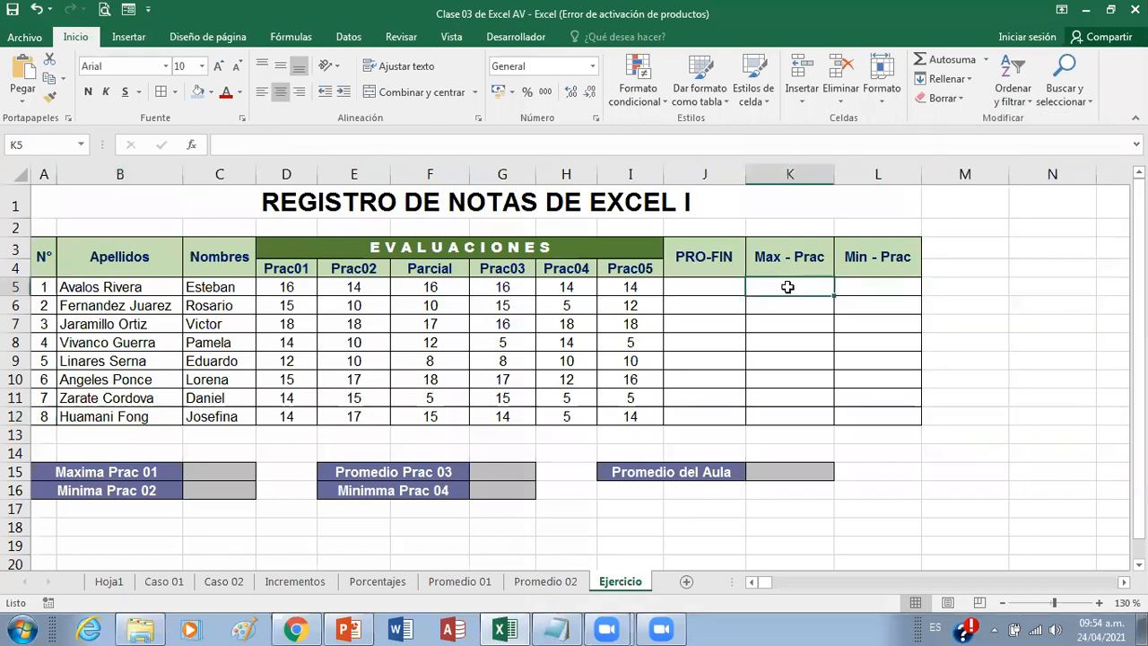
click(556, 630)
key(Return)
key(Return)
key(Return)
key(Return)
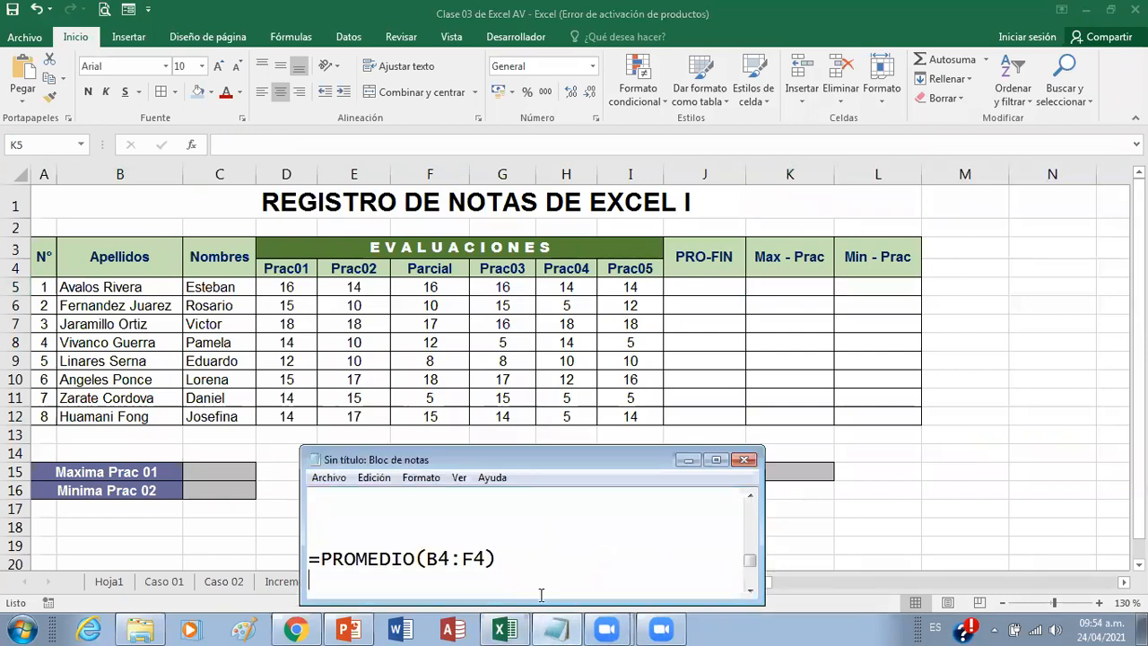
text(=ma)
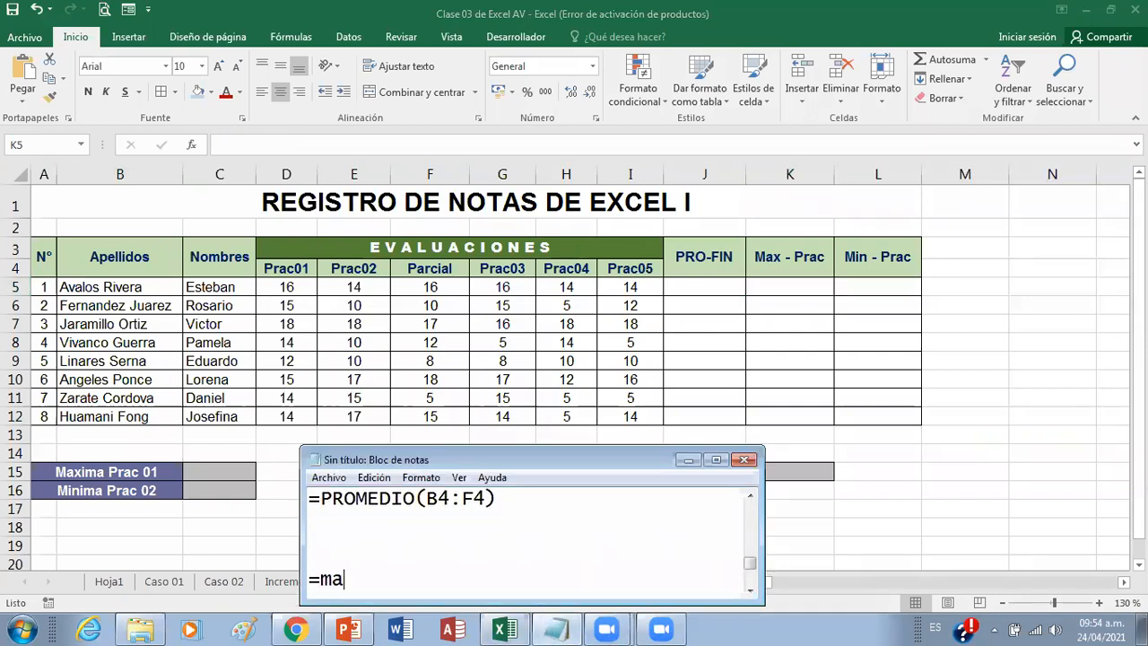
text(x()
text(d5:i5))
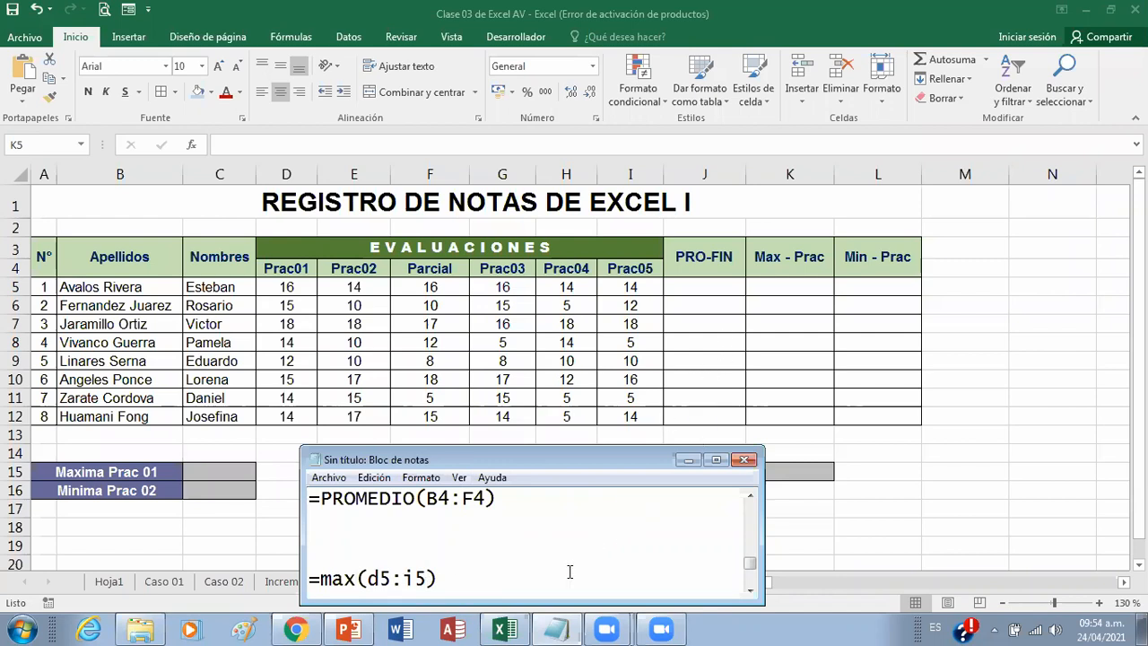
Step: Write =min(d5:i5 on the line directly below the max formula
key(Return)
key(Return)
key(Up)
key(Up)
text(=)
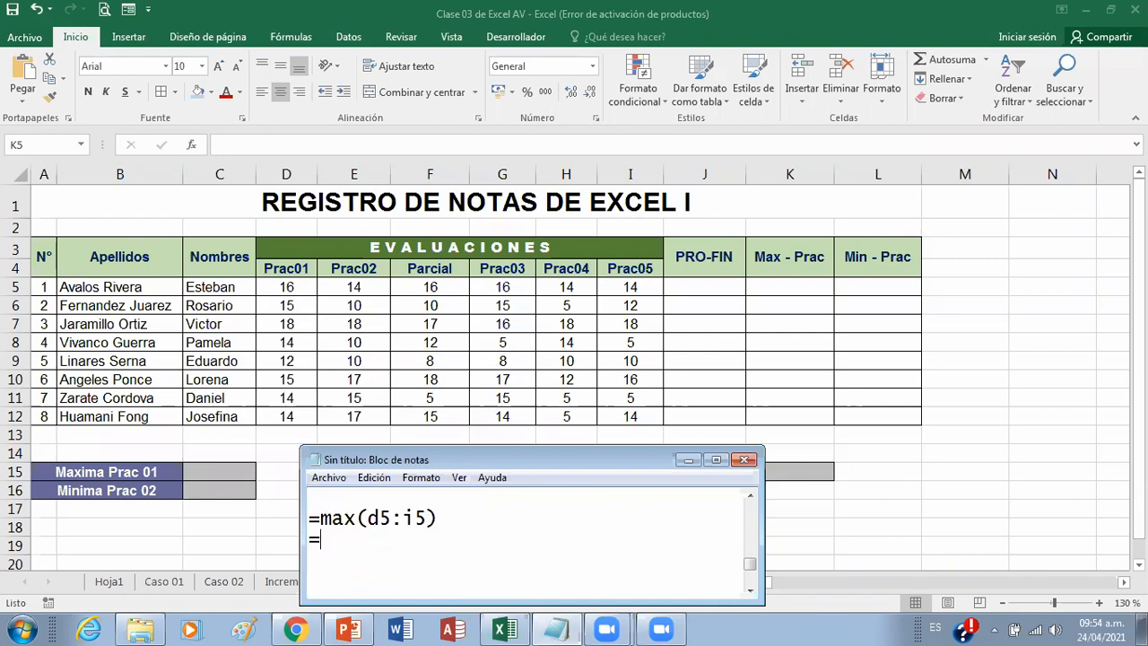
text(min(d5:i5)
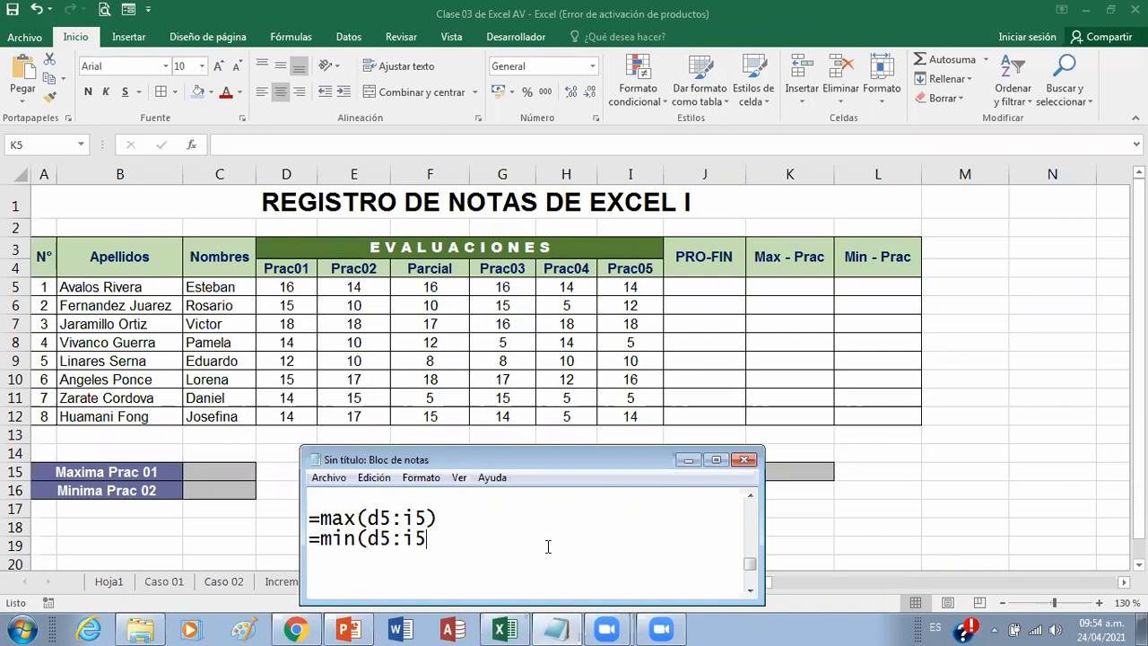
Step: Write =promedio(d5:i5) on the line above the max formula, checking the grade range D5:I5 in Excel
click(453, 499)
text(=promedio()
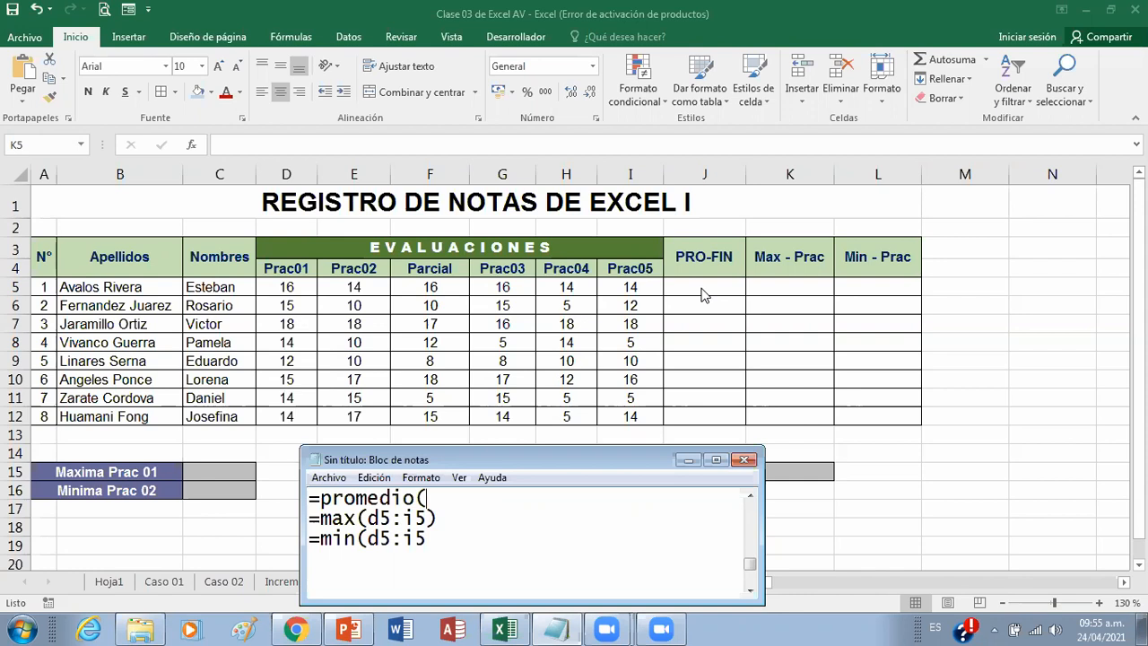
click(703, 288)
click(702, 288)
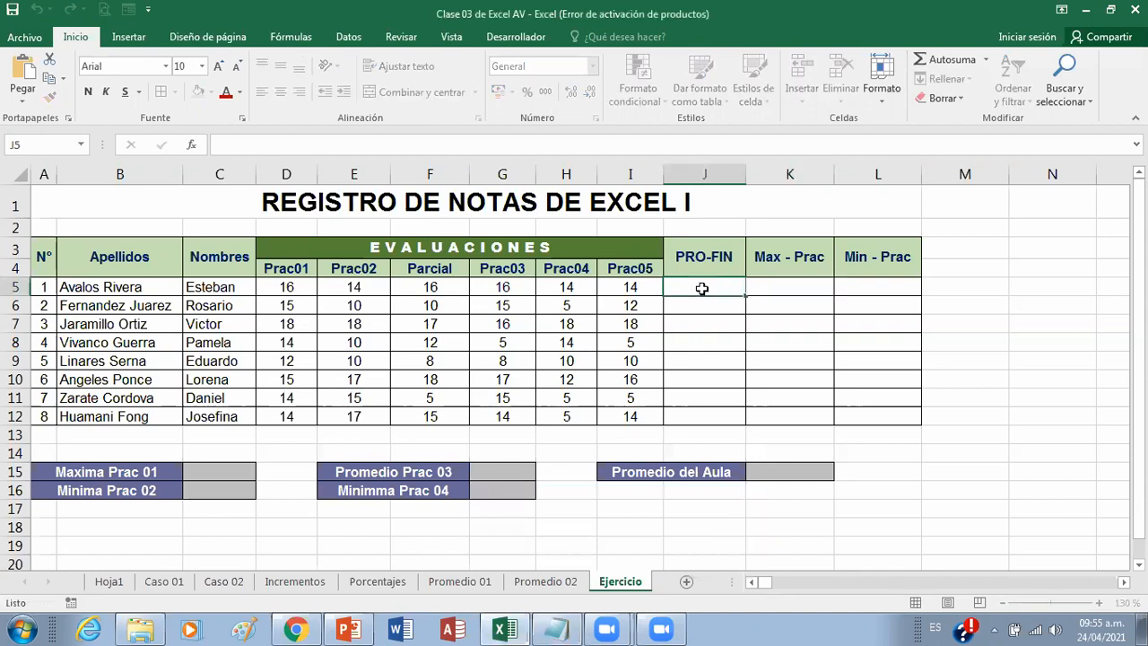
drag(290, 287, 663, 287)
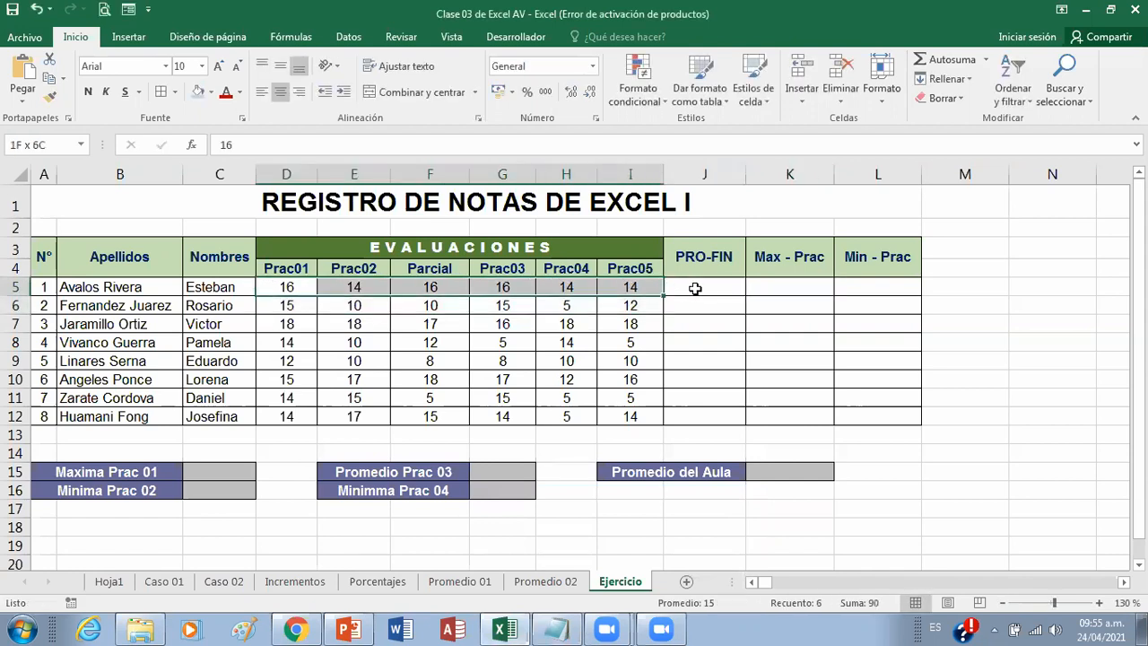
click(563, 628)
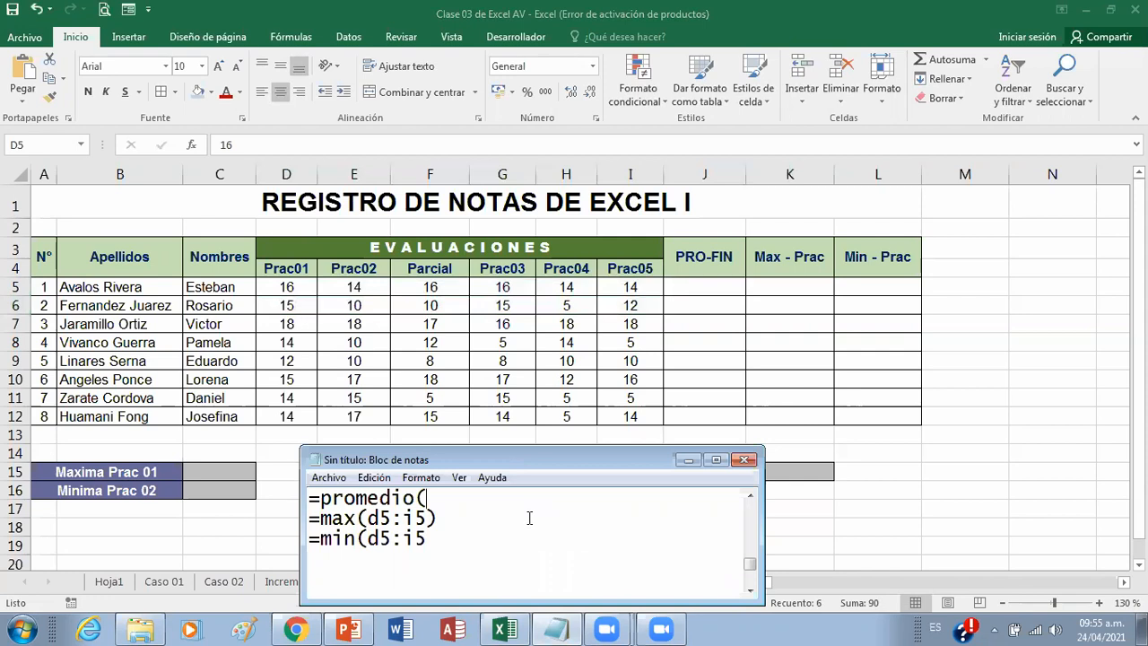
text(d5:)
text(i5))
Step: Annotate the screen with a blue rectangle around grades D5:I5 and a green check mark above the Promedio del Aula label
click(445, 27)
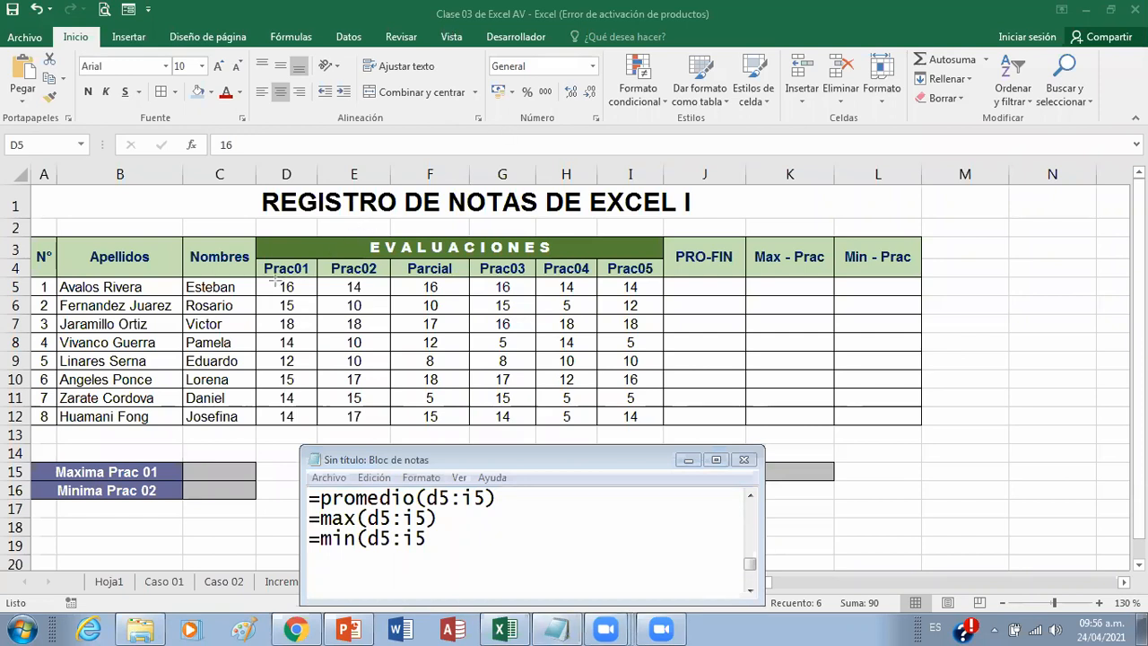
drag(271, 281, 661, 300)
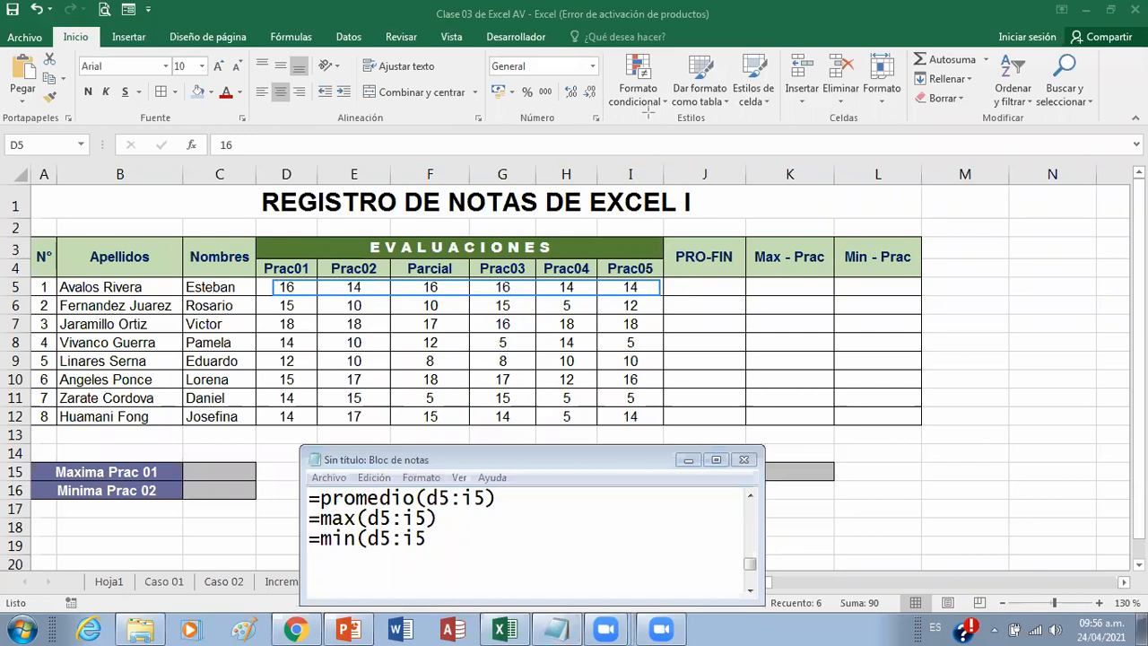
click(701, 287)
click(556, 459)
click(615, 450)
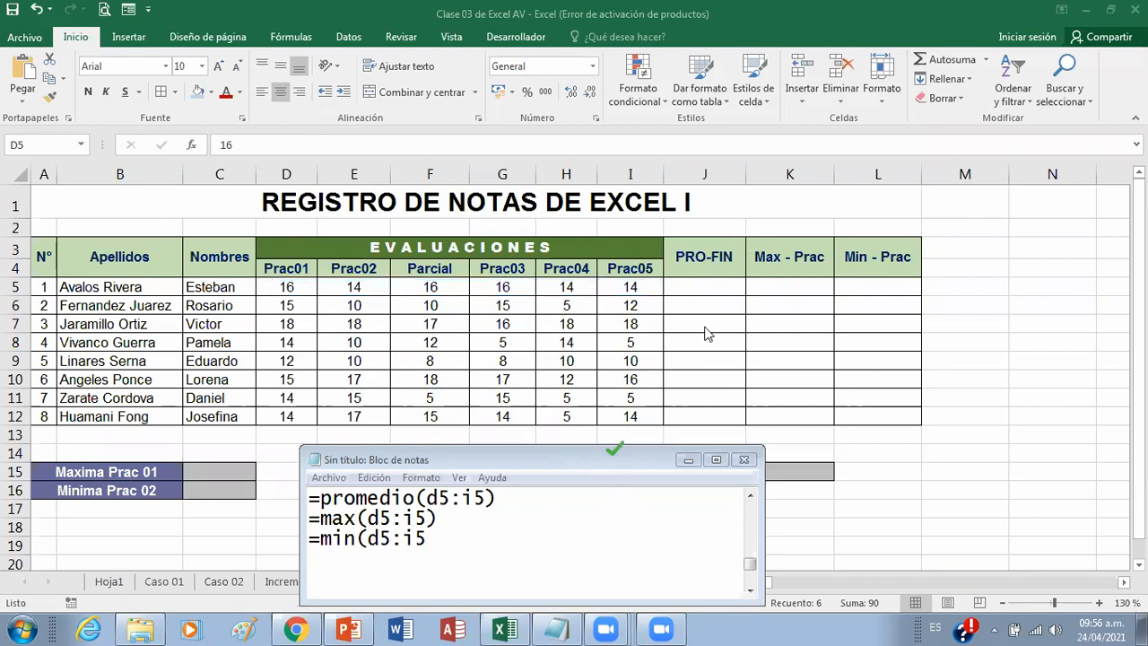
Step: Move the Notepad window below the summary boxes and mark the Maxima Prac 01 result cell with a blue dot
click(490, 459)
drag(491, 457, 515, 547)
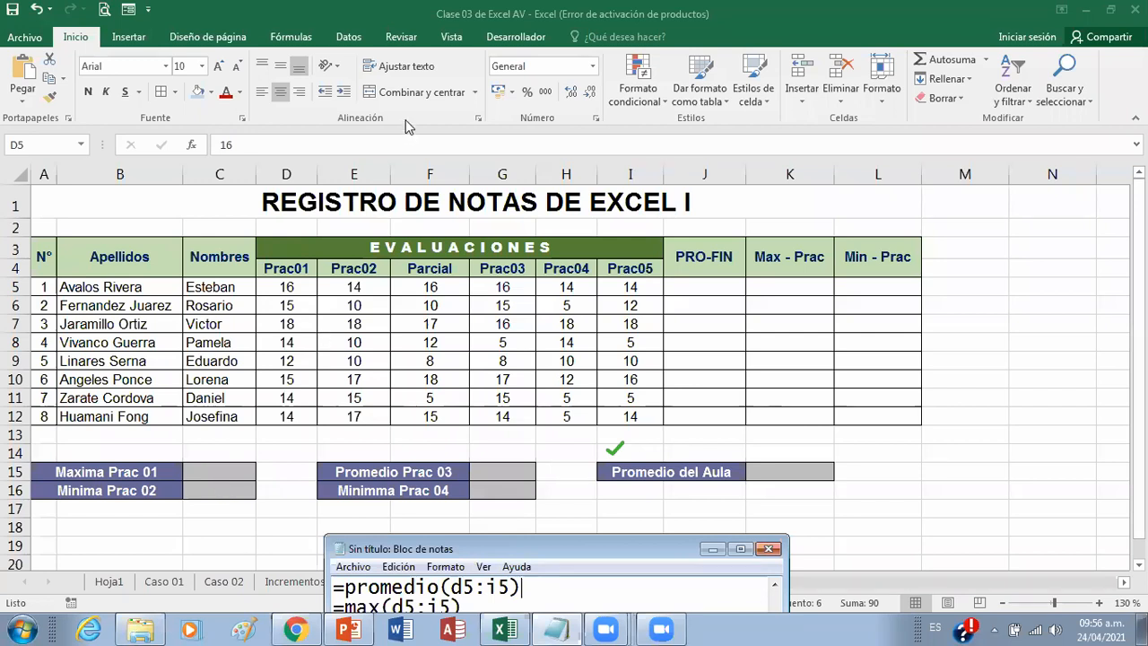
click(227, 461)
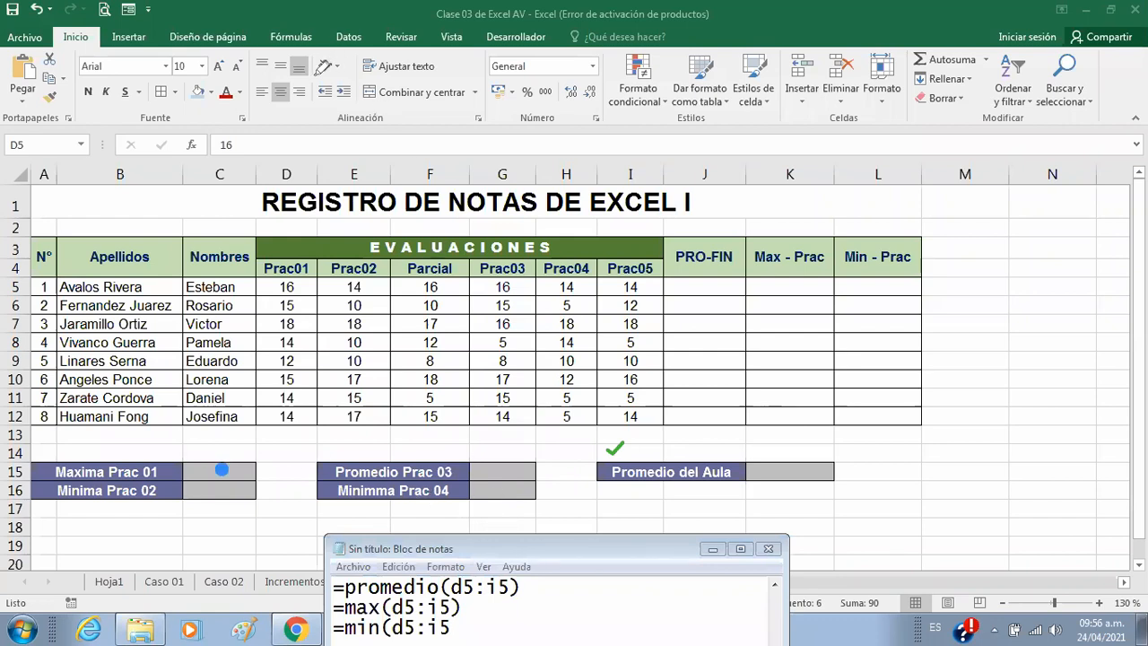
Step: Move the Notepad window beneath the PRO-FIN, Max and Min columns and write =MAX(D5:D12) below the min formula
click(504, 536)
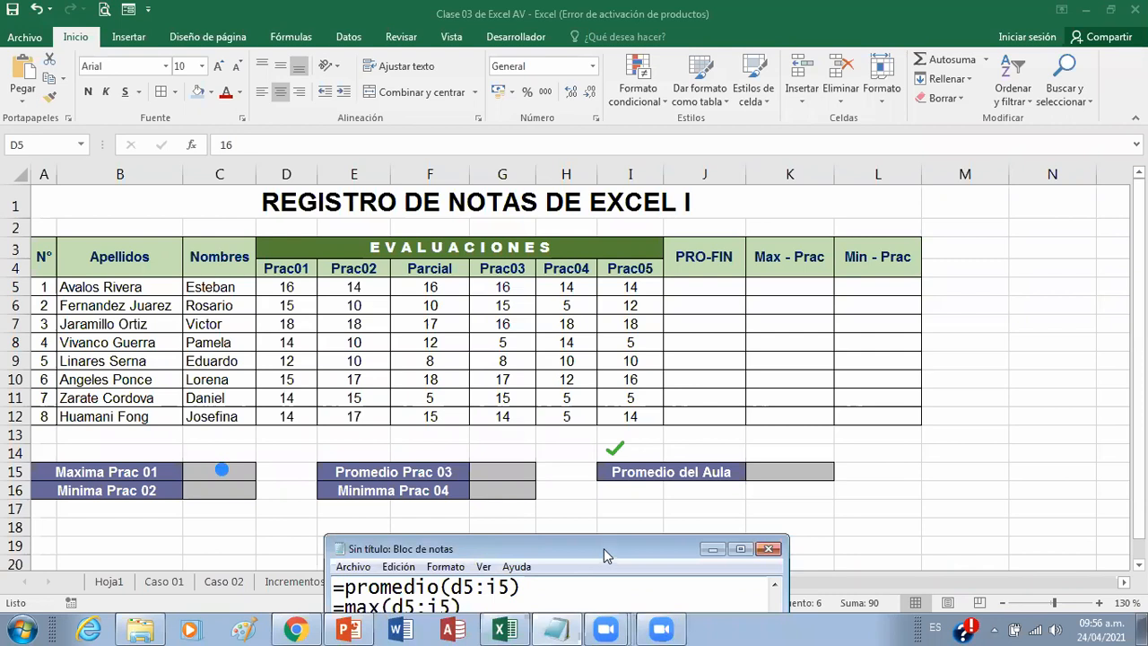
drag(604, 549, 935, 396)
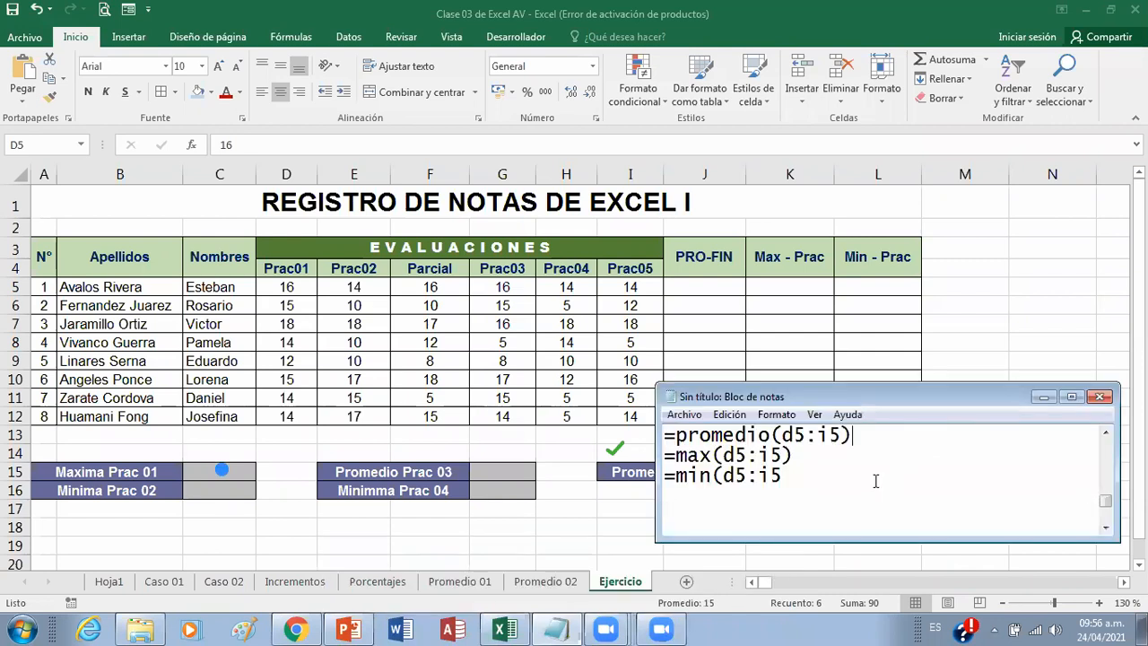
key(Return)
text(=MAX()
text(D5)
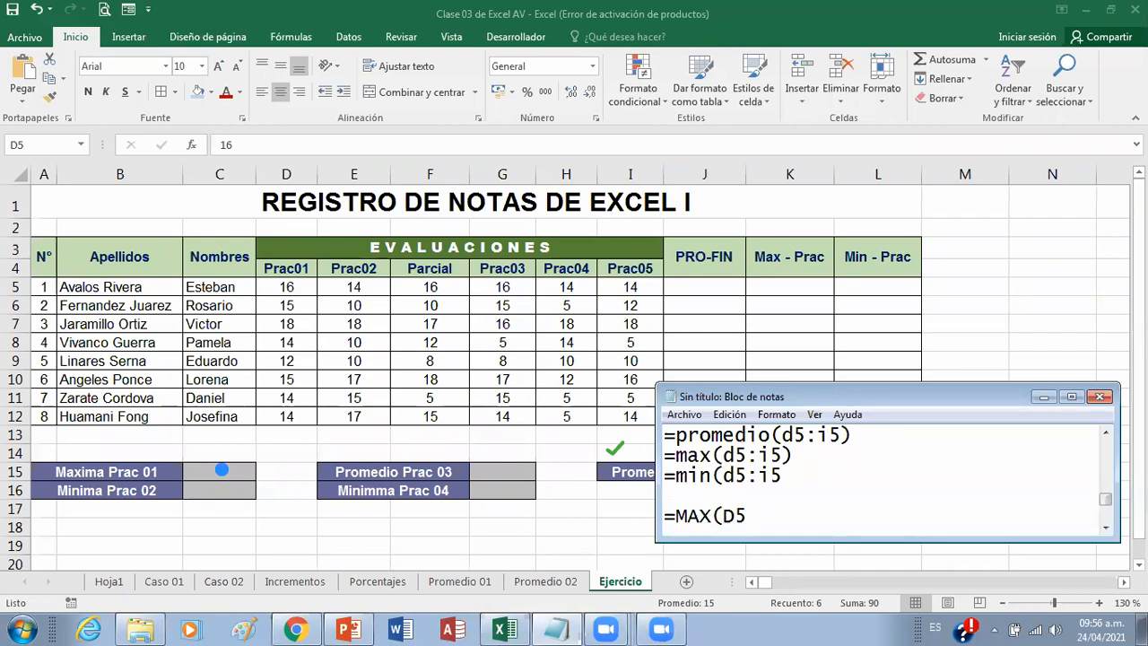
text(:D12))
drag(733, 398, 739, 409)
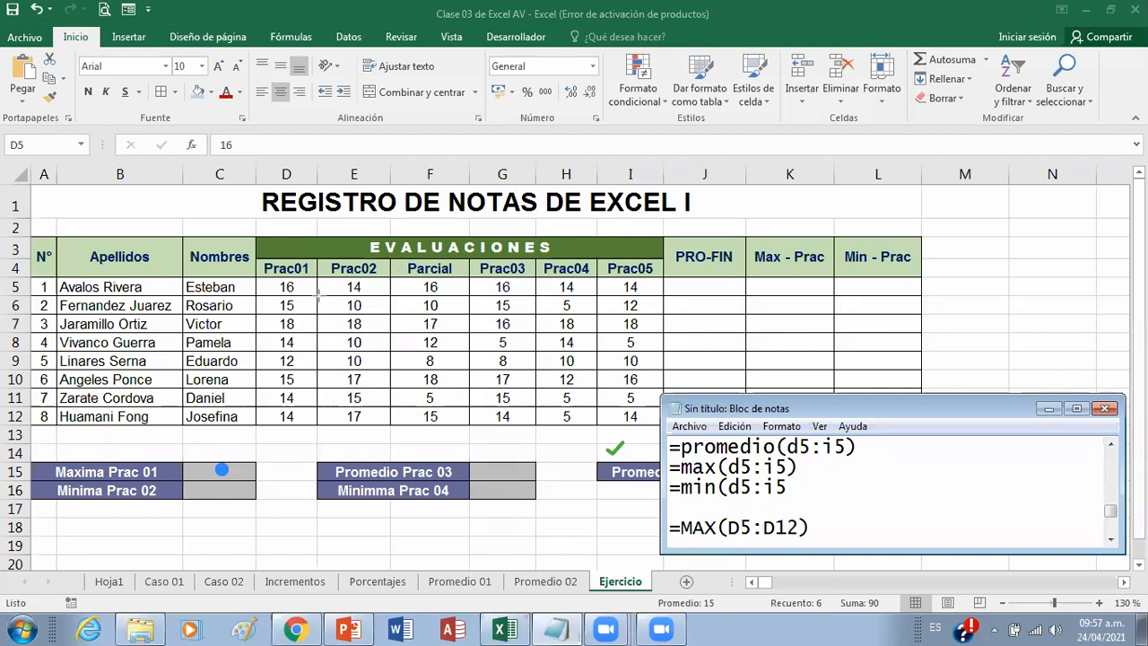
Step: Outline the Prac02 grades with a blue rectangle, the Prac03 grades with a red one and the Prac04 grades with an orange one
drag(332, 277, 378, 424)
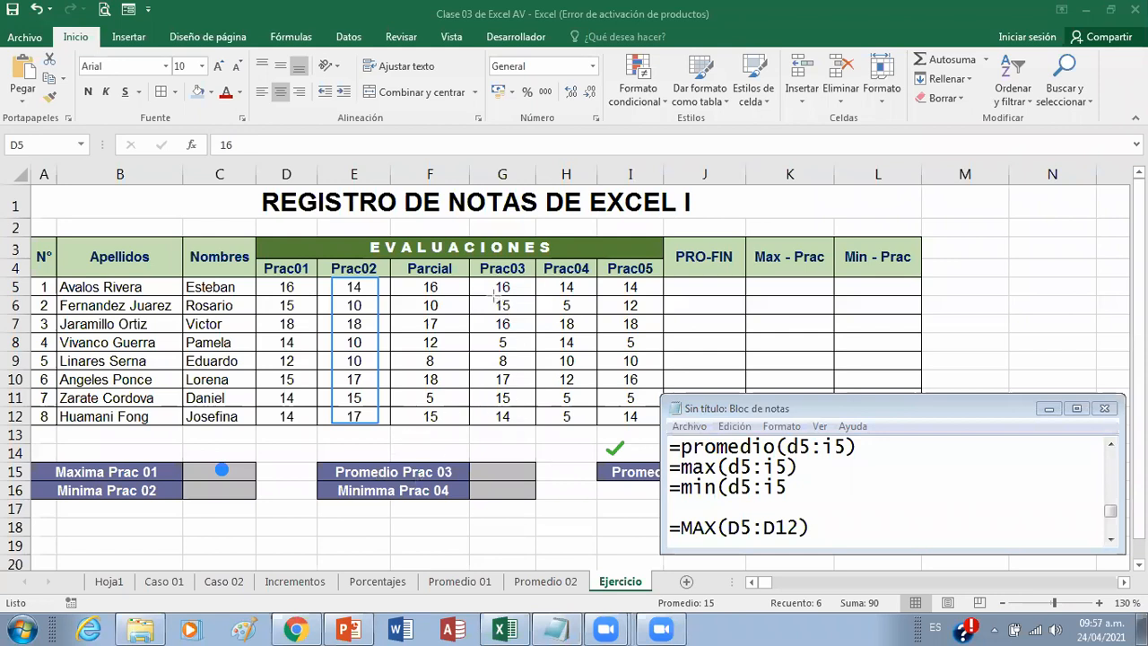
drag(489, 280, 523, 427)
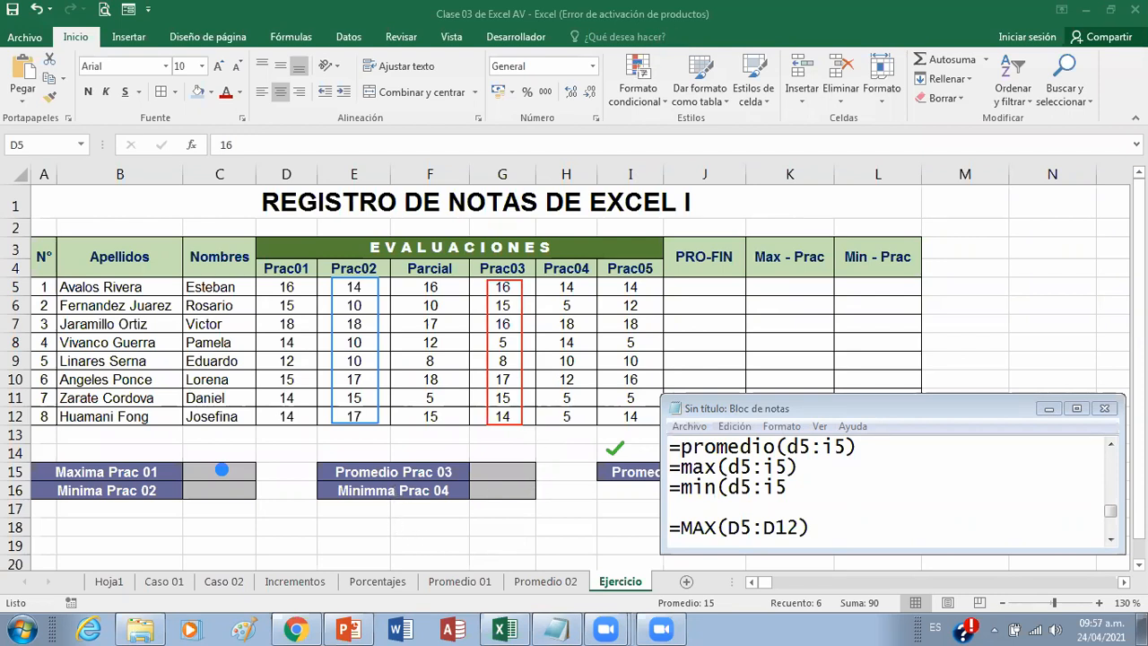
drag(550, 276, 585, 431)
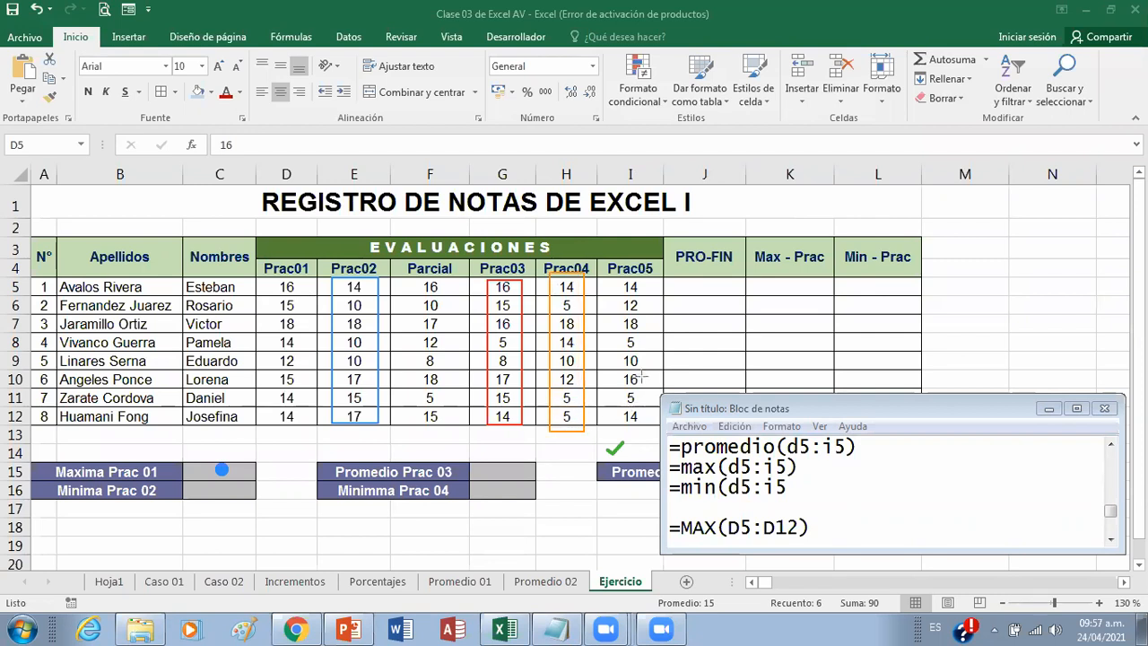